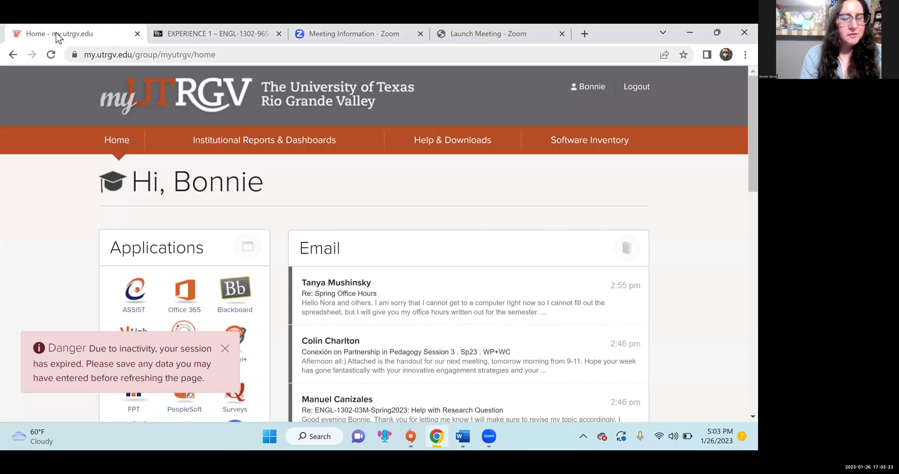
- Switch to the EXPERIENCE 1 course page and open the "Week 2: What Are You Curious About? (1/24-1/28)" folder
key(ctrl+Tab)
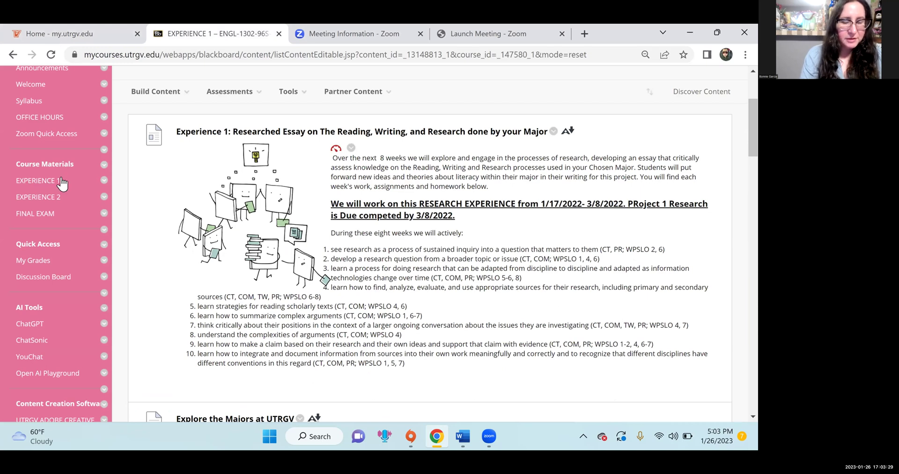
scroll(367, 226, down, 2)
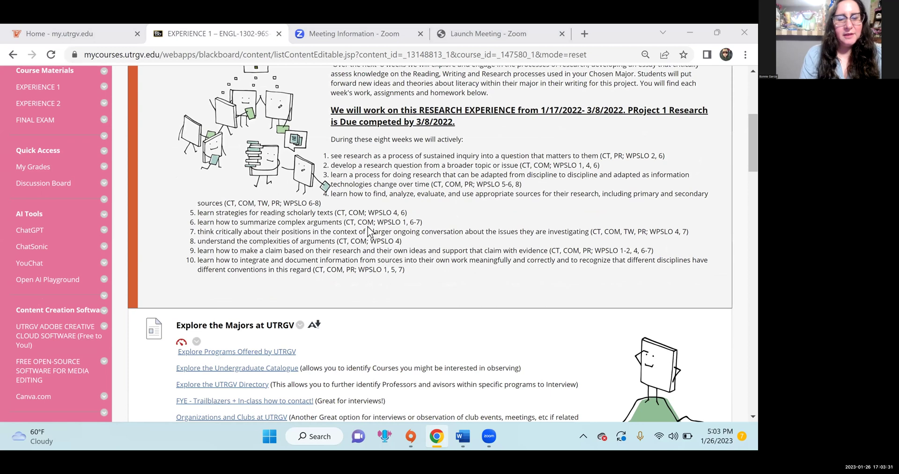
scroll(367, 226, down, 6)
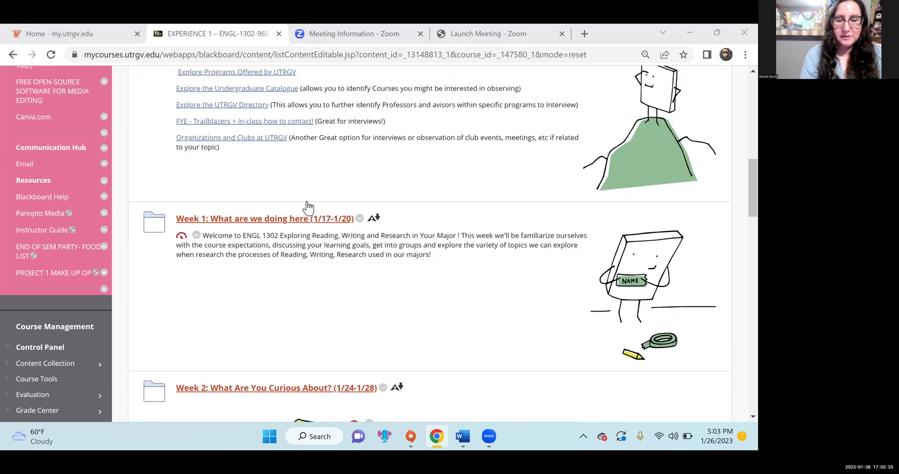
scroll(307, 209, down, 4)
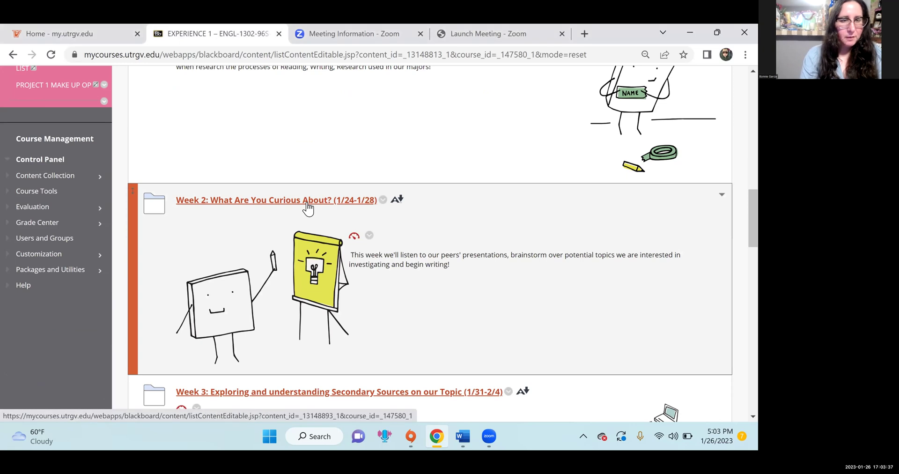
click(307, 208)
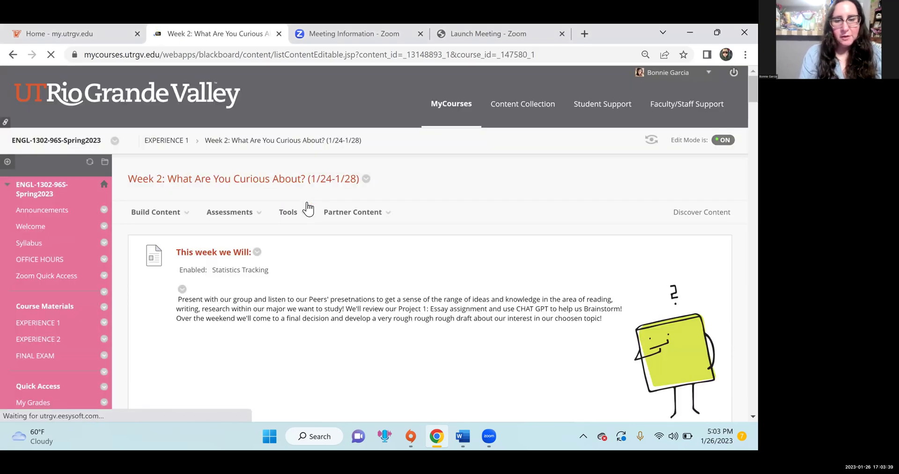
- Find the "5. Brainstorming and Questions Development with ChatGPT" assignment in the Week 2 content and open it
scroll(308, 209, down, 6)
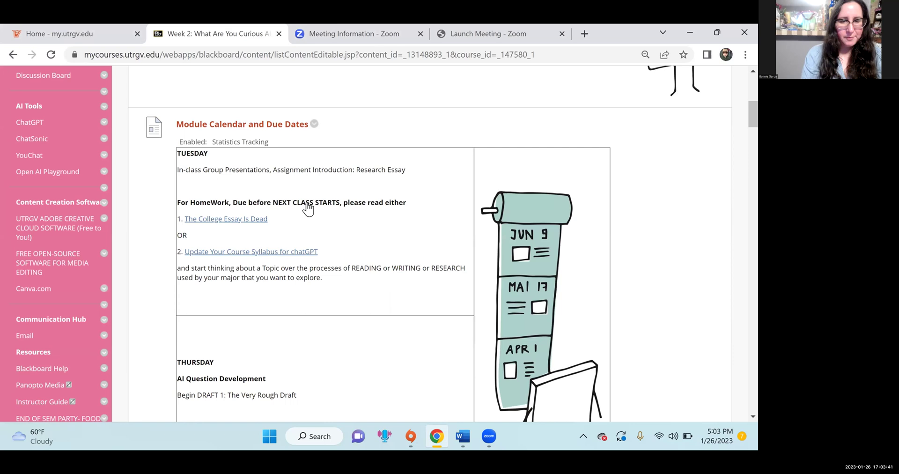
scroll(308, 209, down, 10)
scroll(307, 208, down, 5)
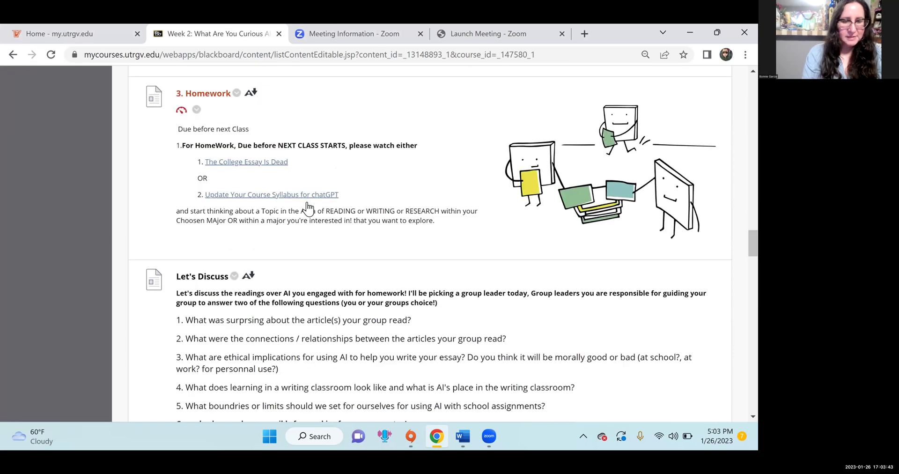
scroll(307, 209, down, 10)
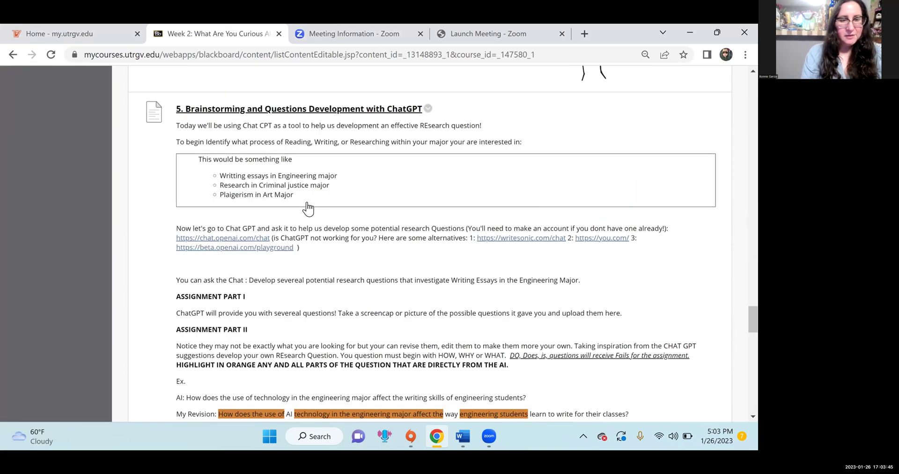
scroll(302, 206, up, 1)
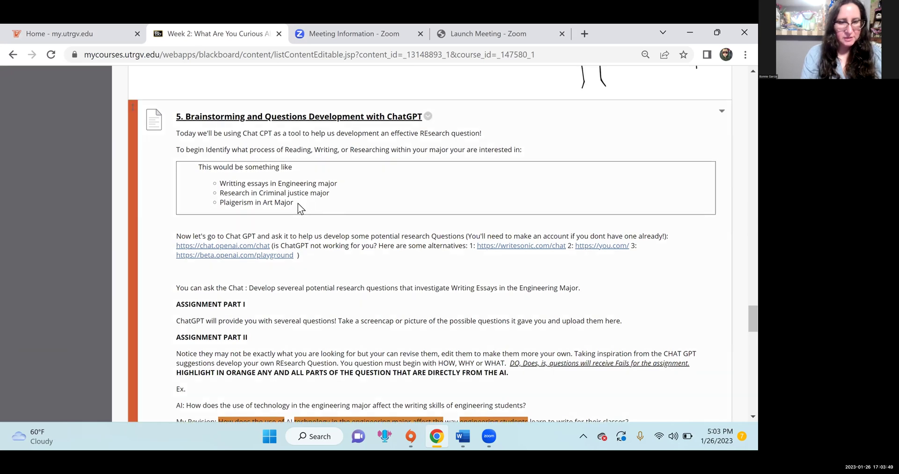
scroll(299, 208, up, 1)
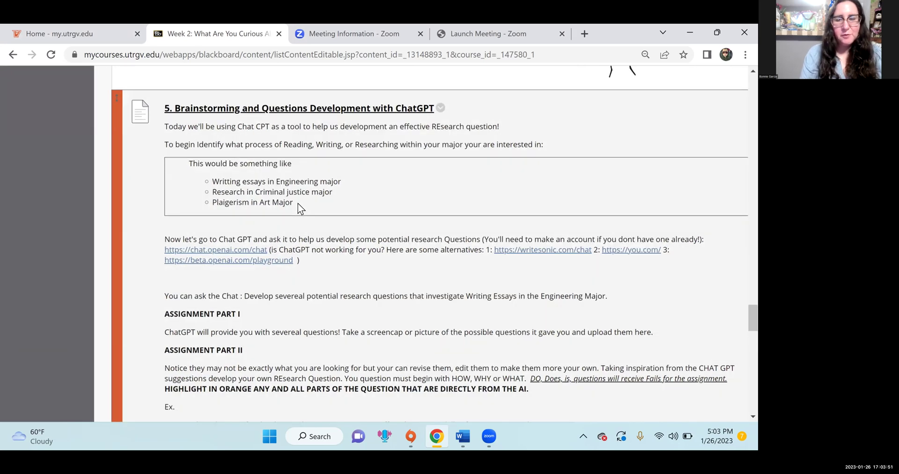
scroll(299, 209, down, 2)
scroll(300, 208, right, 1)
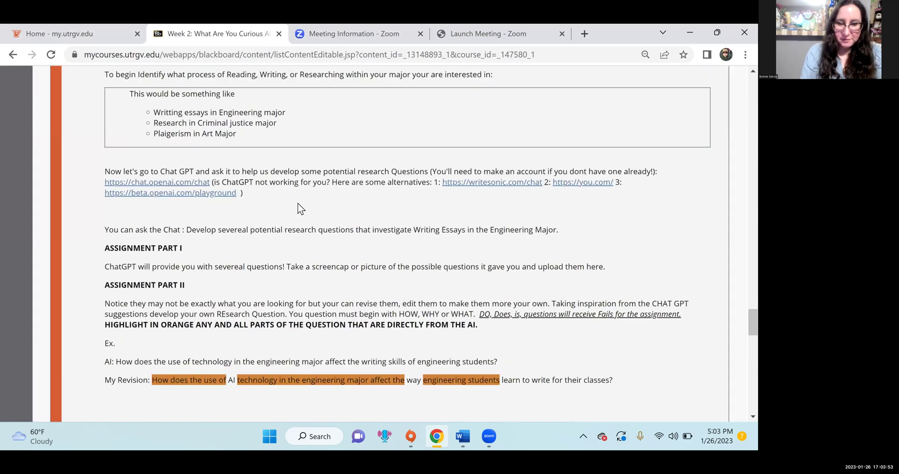
scroll(300, 208, up, 2)
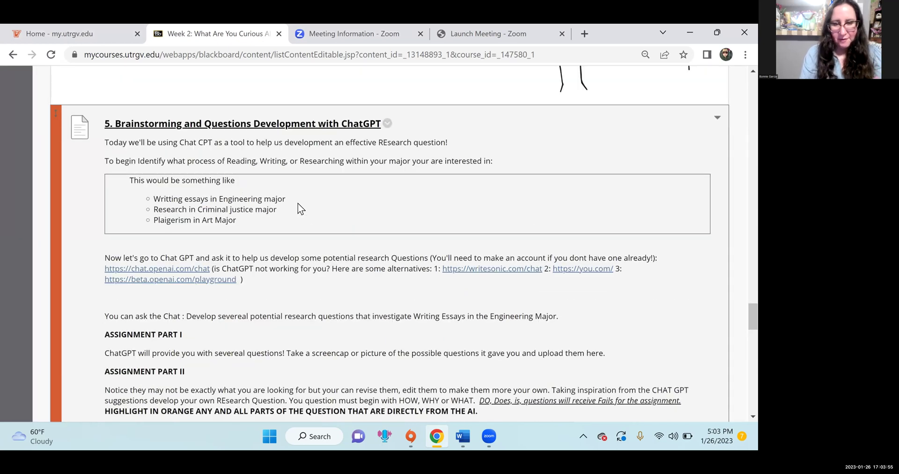
click(223, 127)
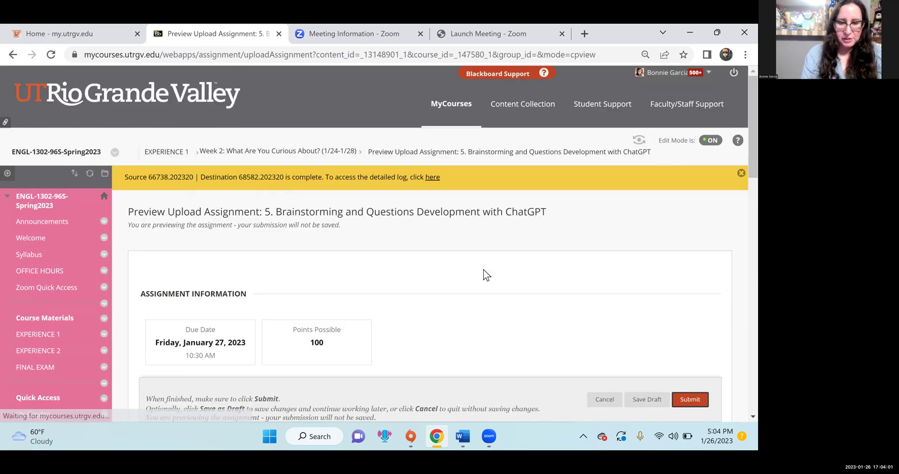
- Enlarge the Assignment Submission section and open the text submission editor, closing it without writing anything
scroll(483, 270, down, 2)
scroll(483, 270, down, 8)
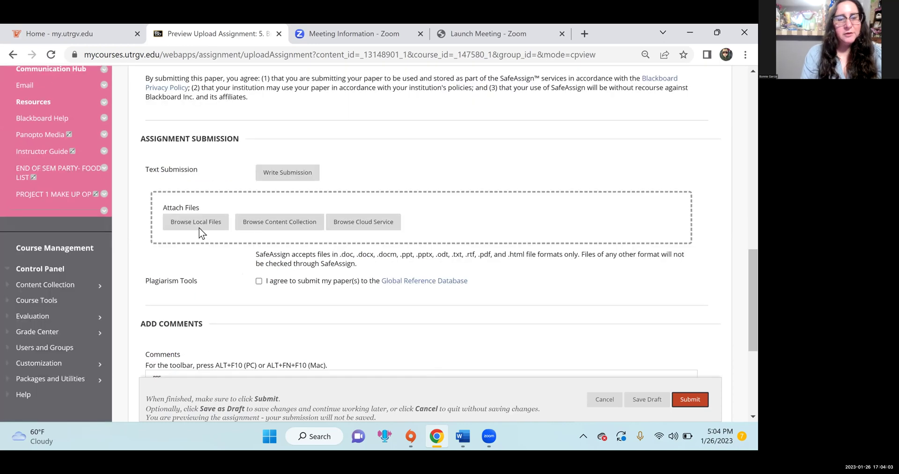
key(ctrl+plus)
key(ctrl+plus)
key(ctrl+plus)
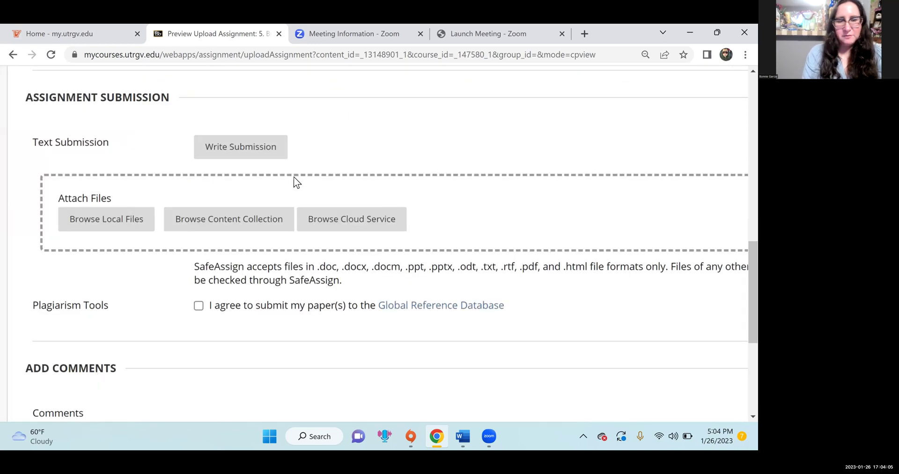
click(247, 159)
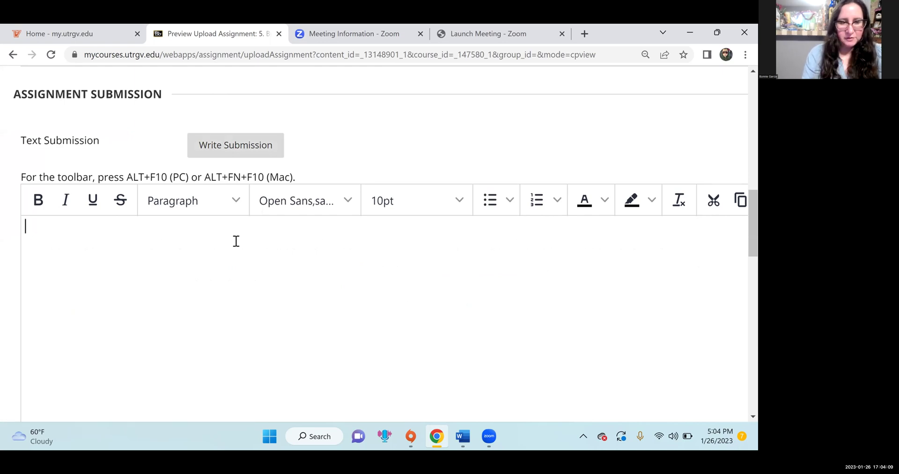
click(239, 155)
scroll(241, 151, down, 1)
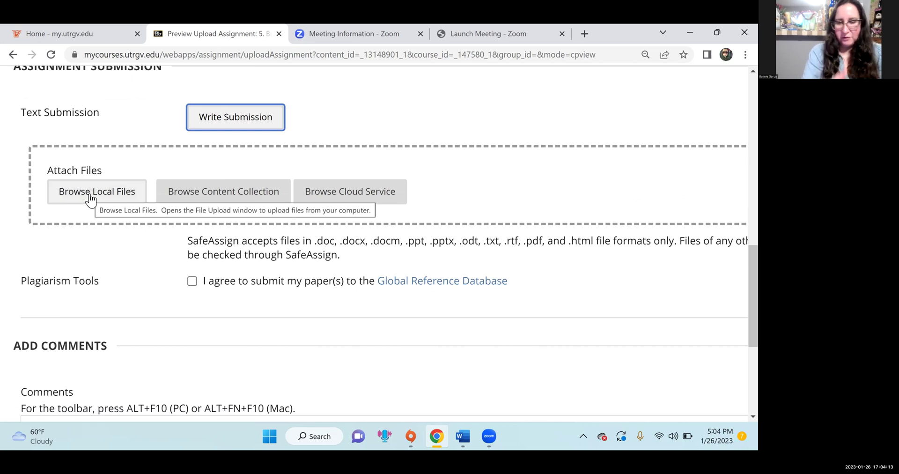
- Browse local files for an attachment, select Old-Pink-Rose-Image-GraphicsFairy1 in the Pictures folder, and cancel the file selection
click(90, 199)
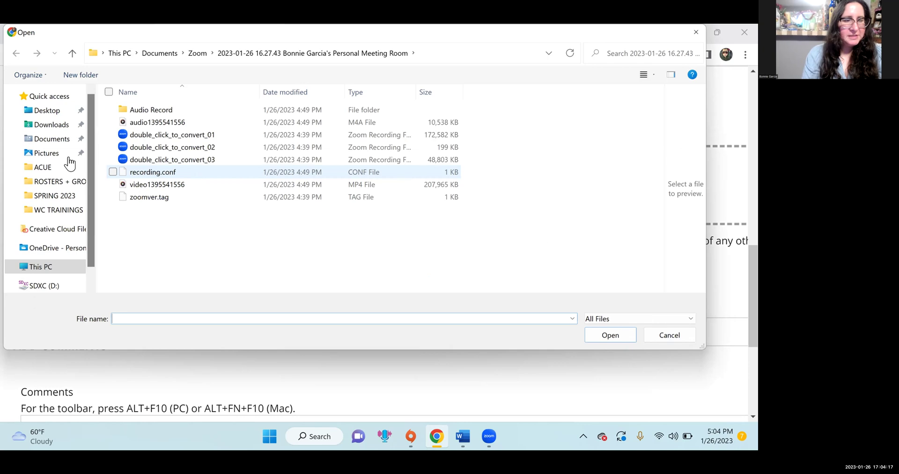
click(53, 154)
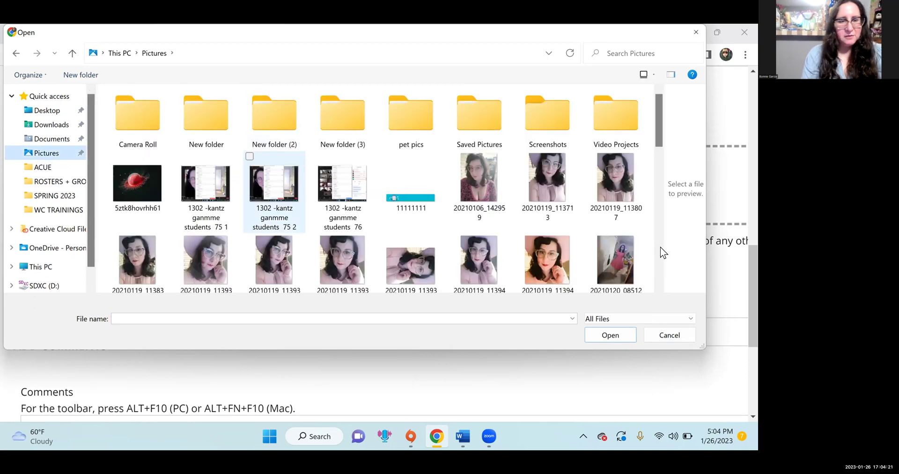
scroll(660, 246, down, 2)
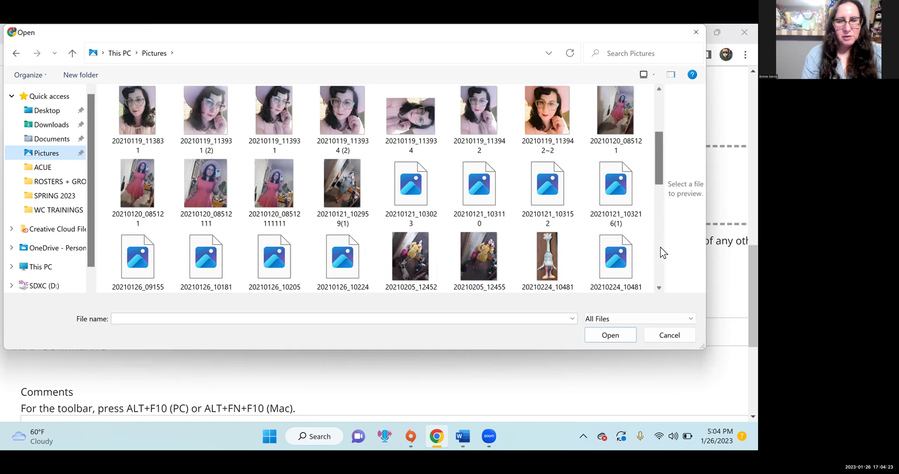
scroll(660, 246, down, 6)
click(412, 206)
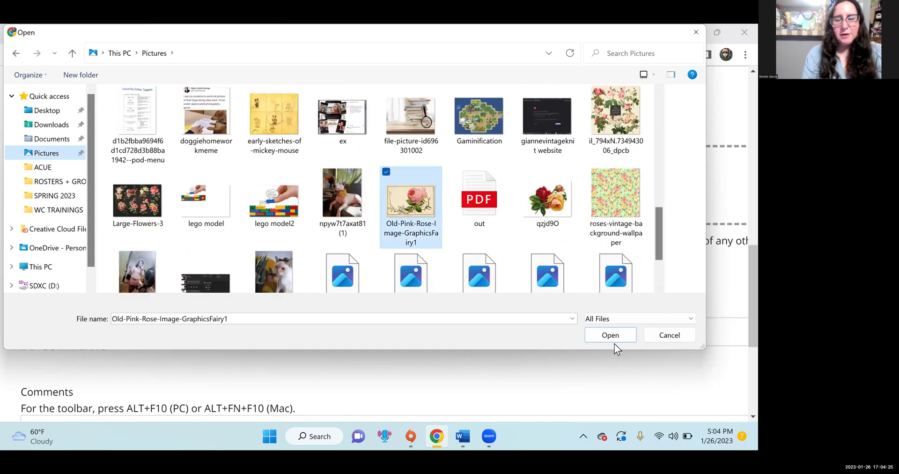
click(664, 337)
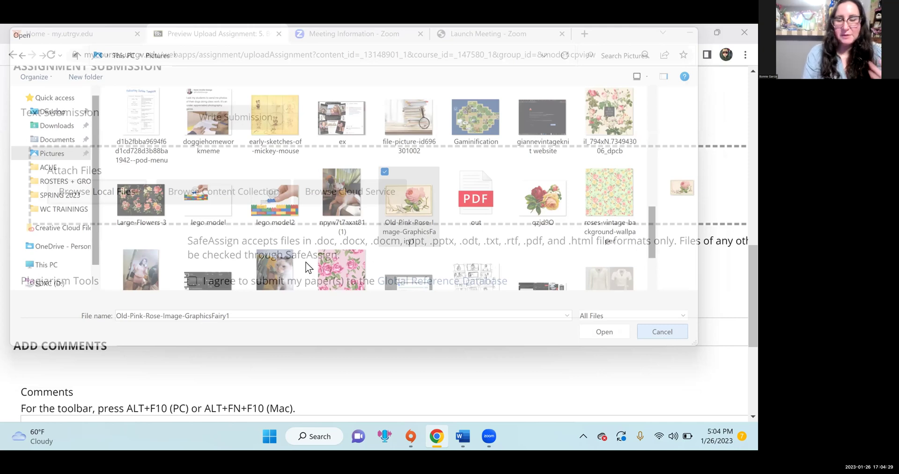
- Review the assignment instructions, marking the ChatGPT introduction and the example topics for the Engineering, Criminal justice and Art majors
scroll(307, 268, up, 2)
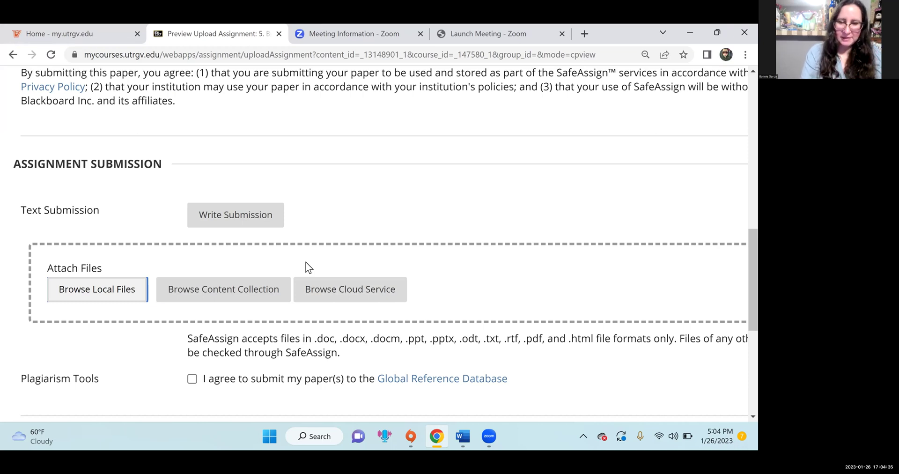
scroll(291, 136, up, 4)
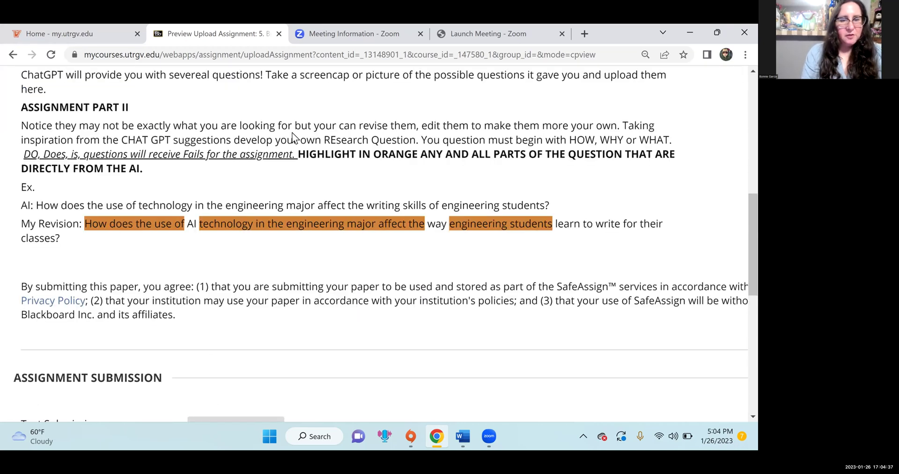
scroll(291, 134, up, 6)
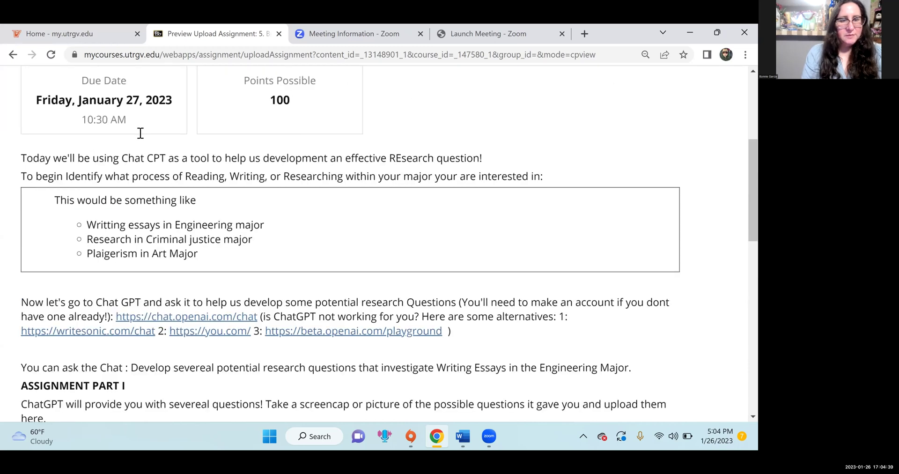
scroll(207, 135, down, 1)
drag(159, 135, 210, 135)
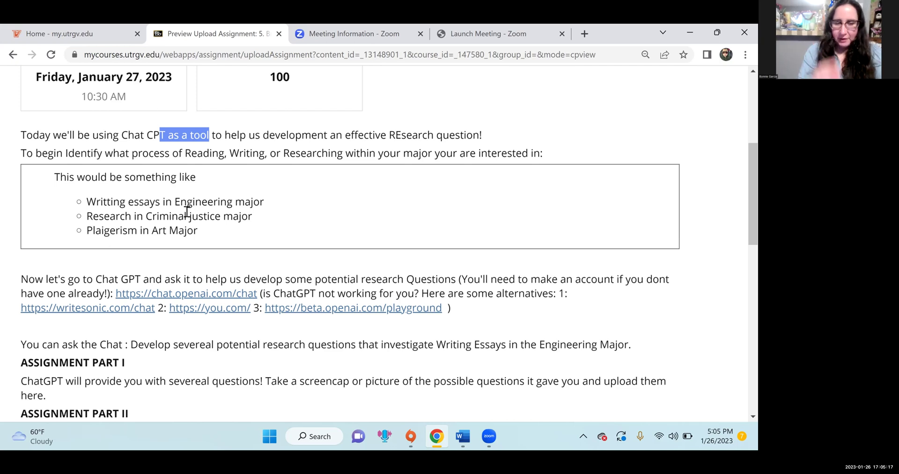
click(107, 201)
drag(107, 202, 216, 203)
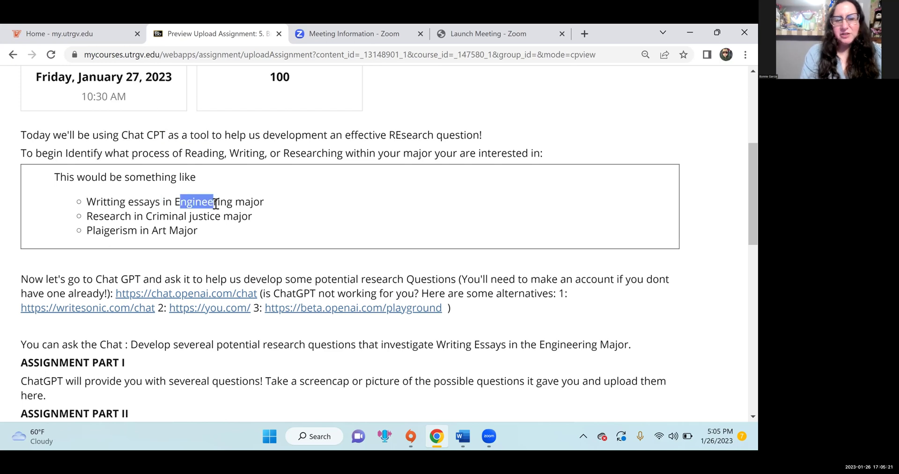
click(97, 218)
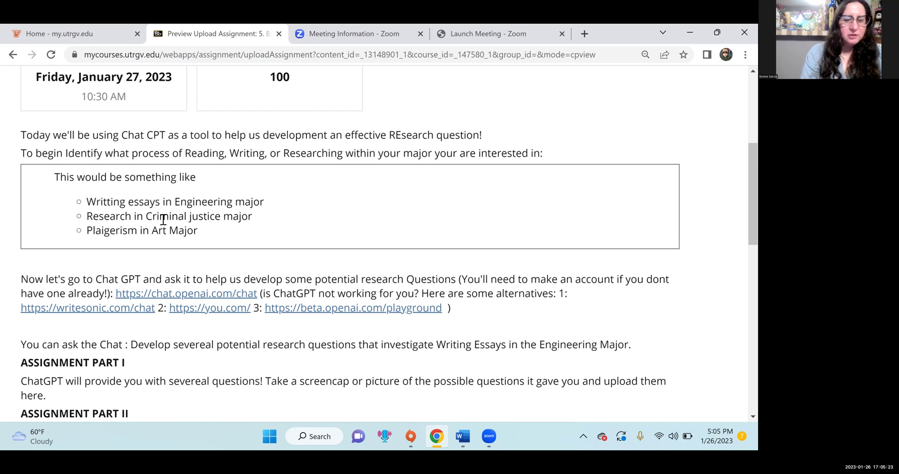
drag(102, 229, 116, 229)
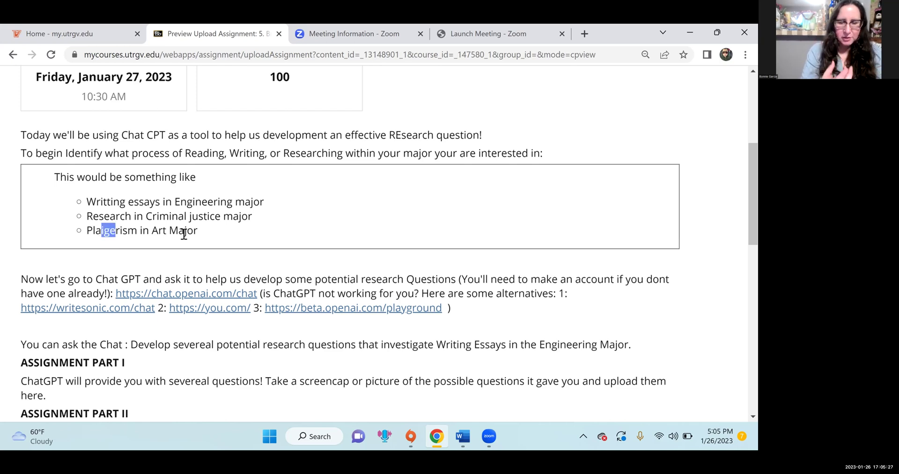
- Return to the Week 2 content and review the list of topic words, marking Research Topics, Audience and Groupwork
click(13, 54)
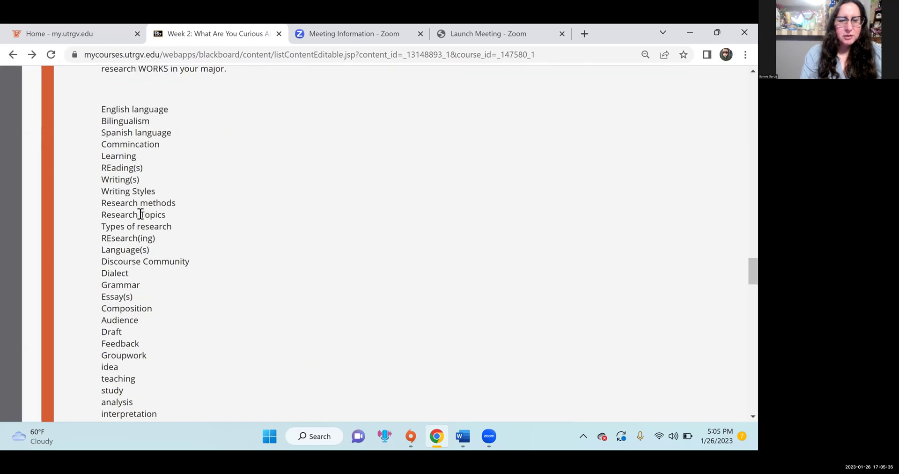
scroll(141, 214, up, 3)
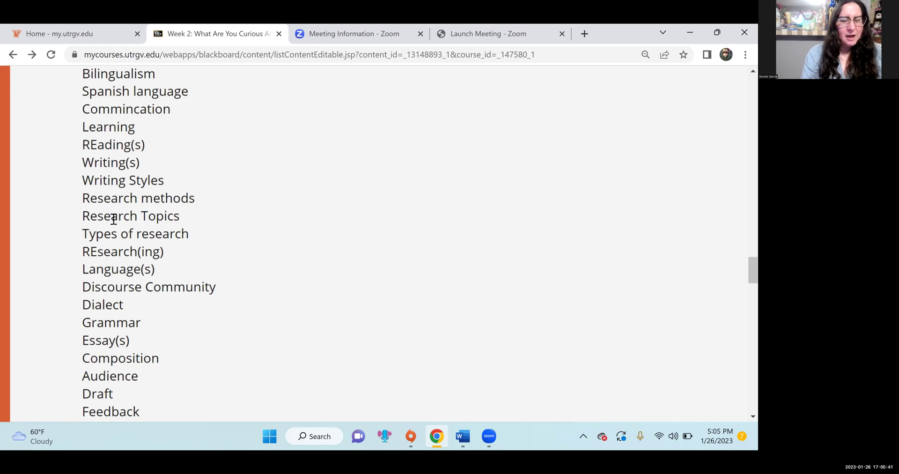
drag(90, 216, 168, 217)
scroll(172, 219, down, 1)
scroll(170, 220, down, 2)
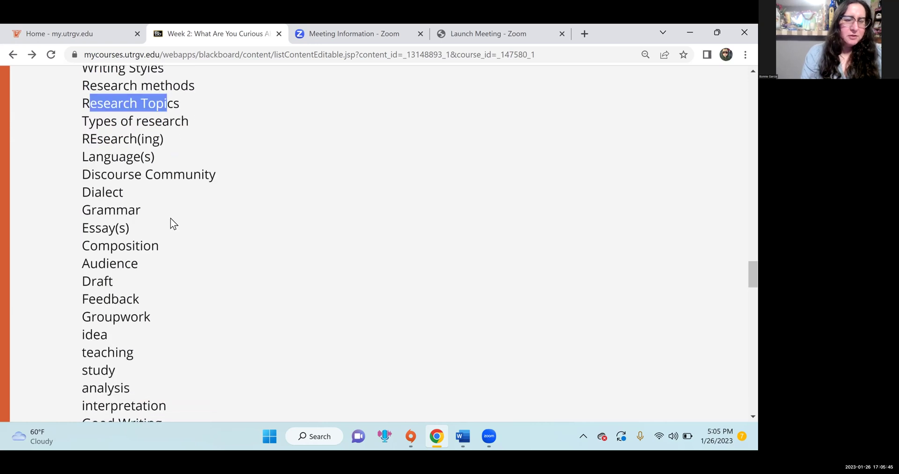
click(95, 260)
drag(94, 260, 141, 264)
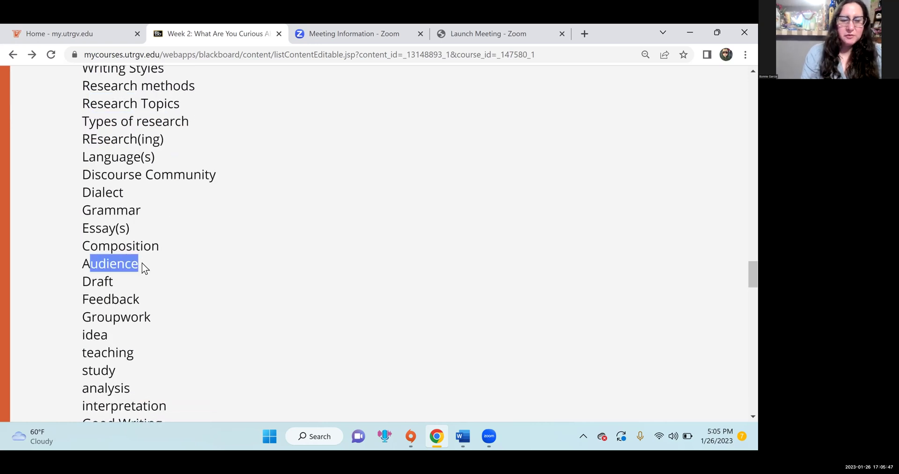
scroll(142, 265, down, 2)
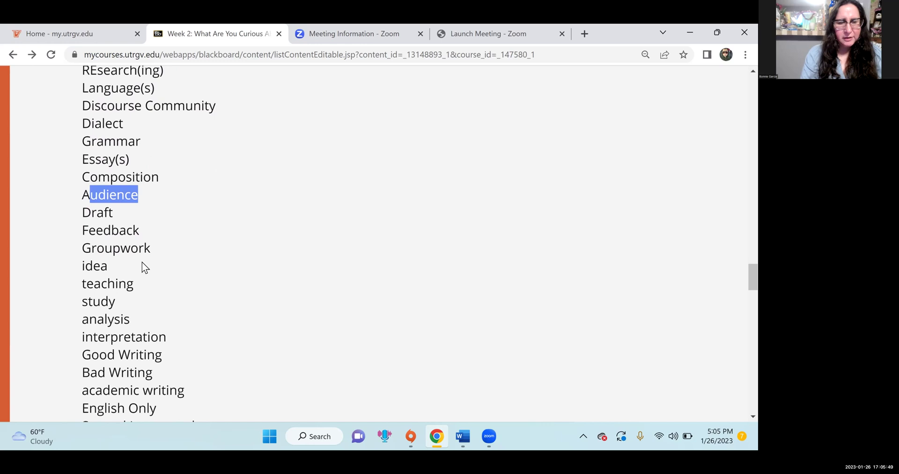
click(125, 224)
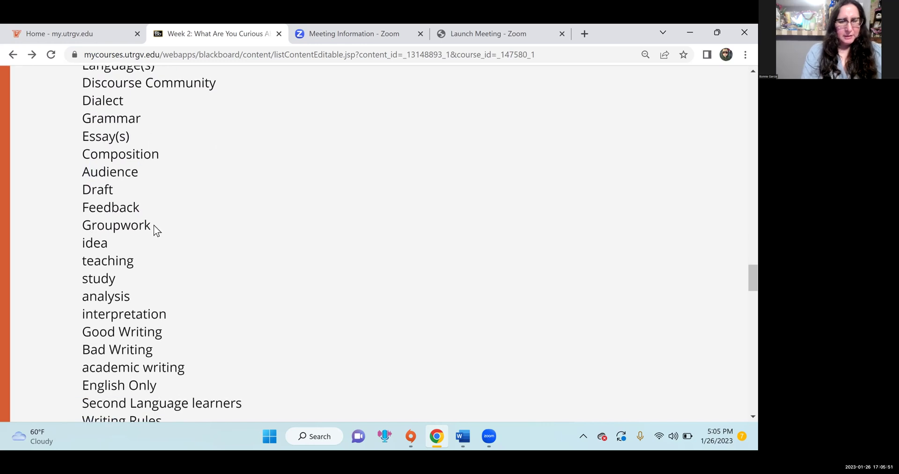
double_click(123, 226)
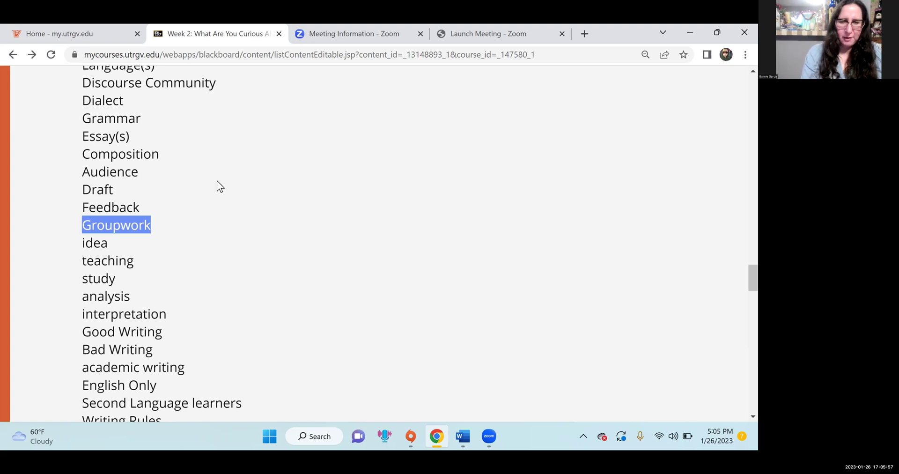
scroll(255, 188, down, 1)
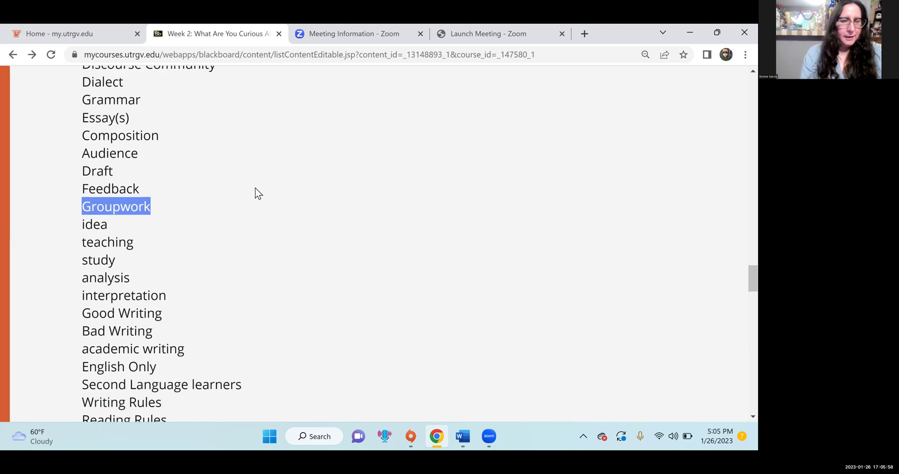
- Find the "5. Brainstorming and Questions Development with ChatGPT" assignment further down the Week 2 content and reopen it
click(71, 92)
scroll(33, 110, up, 2)
key(ctrl+minus)
key(ctrl+minus)
key(ctrl+minus)
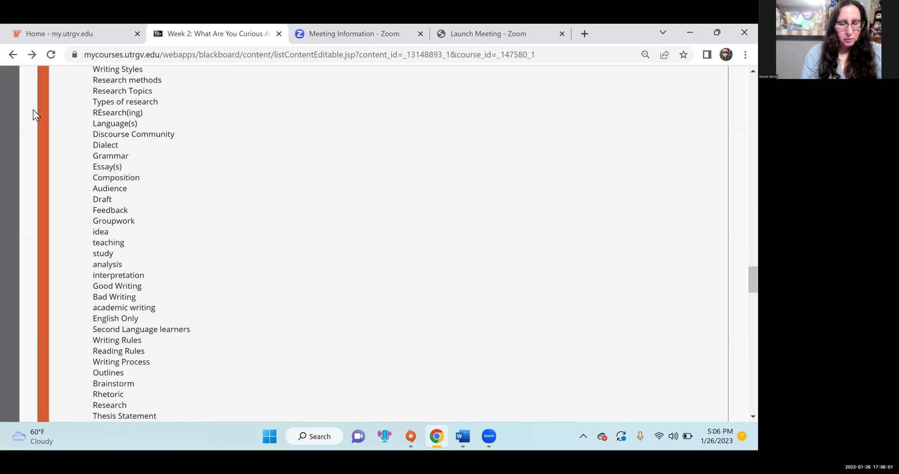
scroll(33, 110, down, 5)
scroll(33, 110, down, 3)
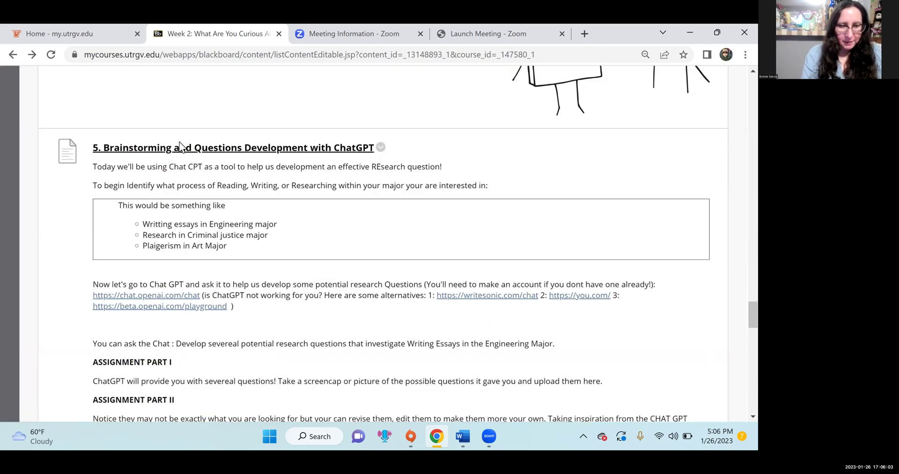
click(184, 149)
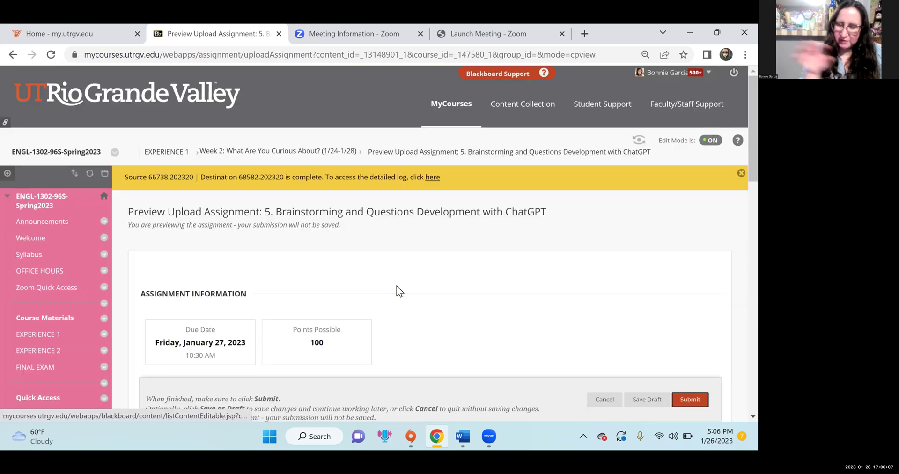
- Review the assignment information, from the due date and example topics to the links for ChatGPT and its alternatives
scroll(397, 291, down, 2)
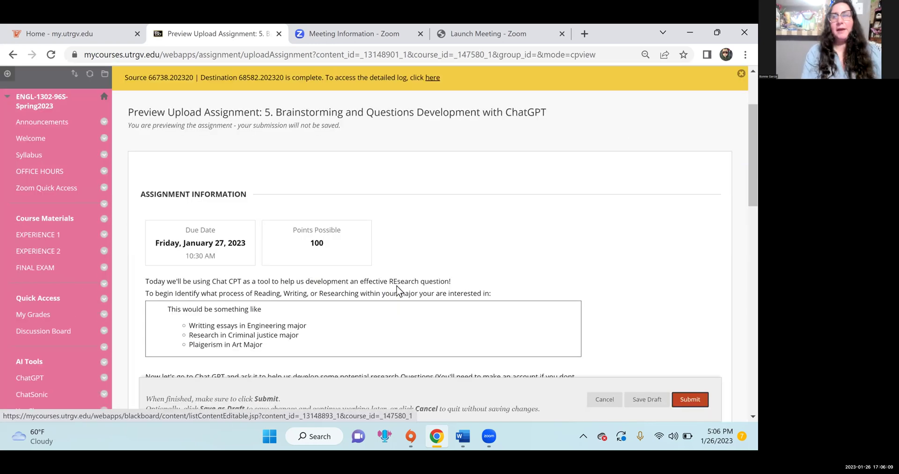
scroll(397, 290, down, 2)
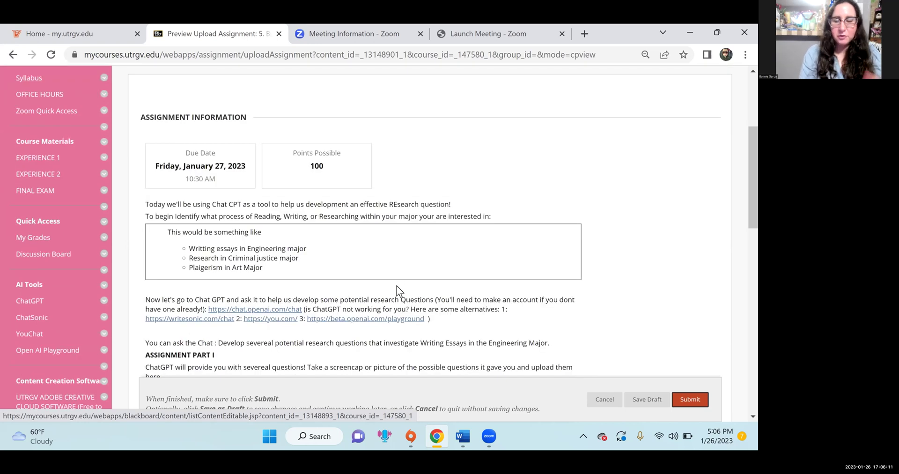
scroll(397, 289, down, 1)
right_click(397, 288)
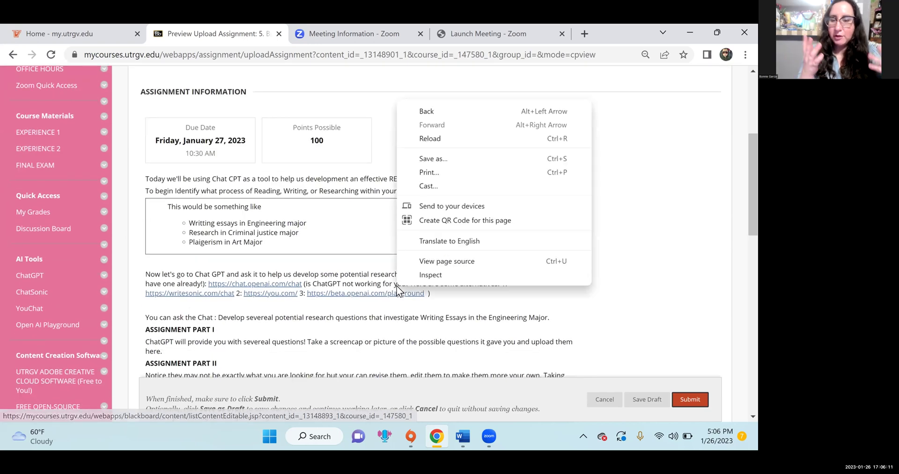
click(373, 258)
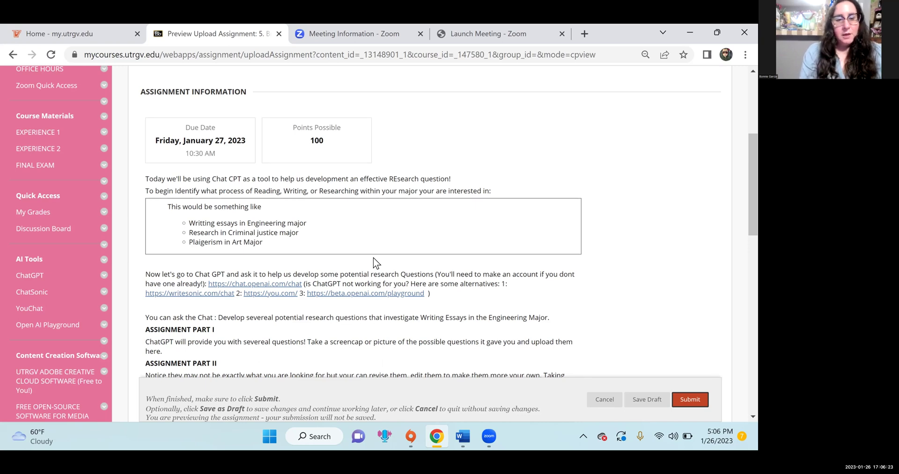
scroll(300, 234, down, 1)
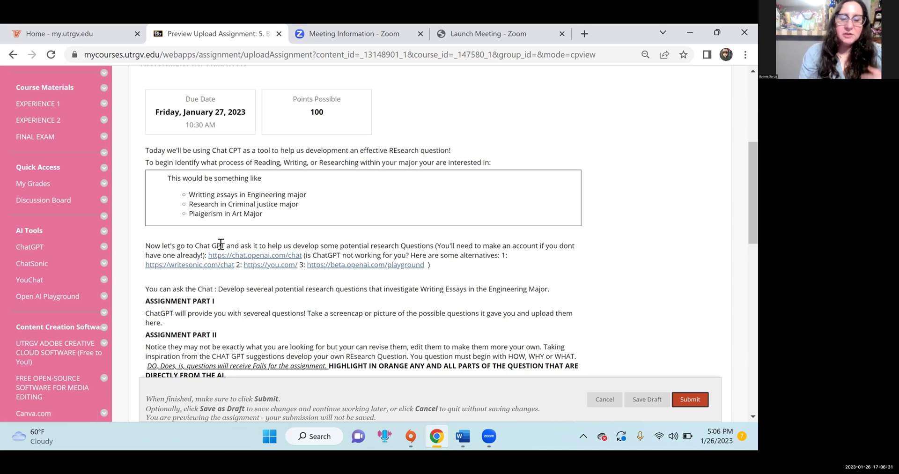
scroll(220, 244, up, 3)
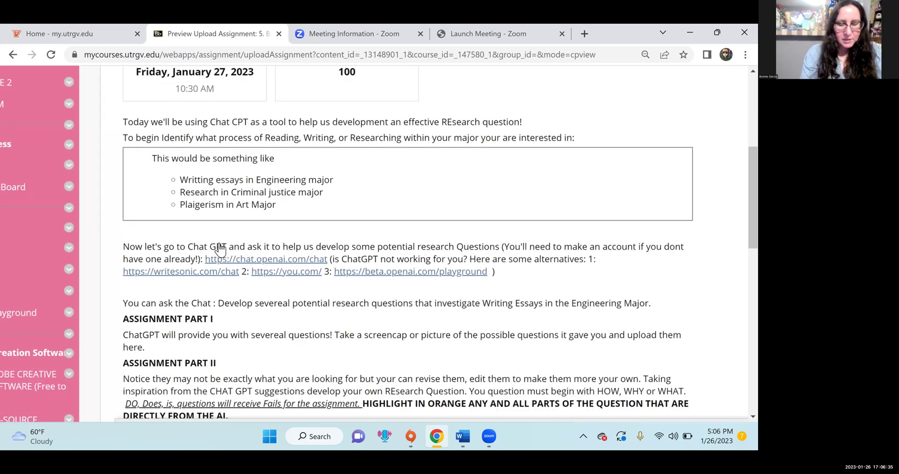
scroll(220, 250, up, 3)
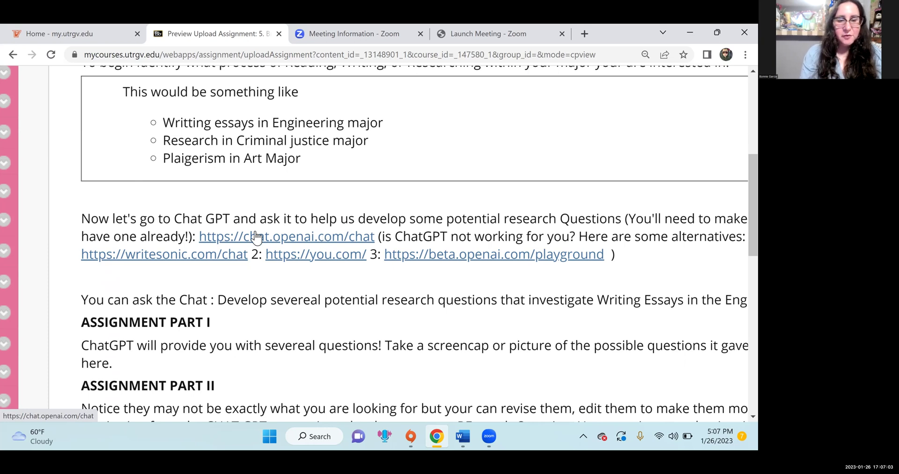
right_click(301, 240)
click(334, 247)
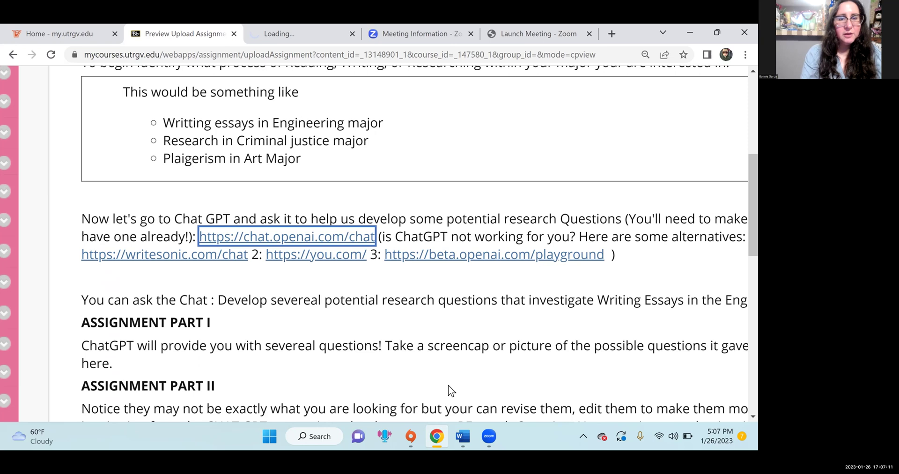
click(297, 34)
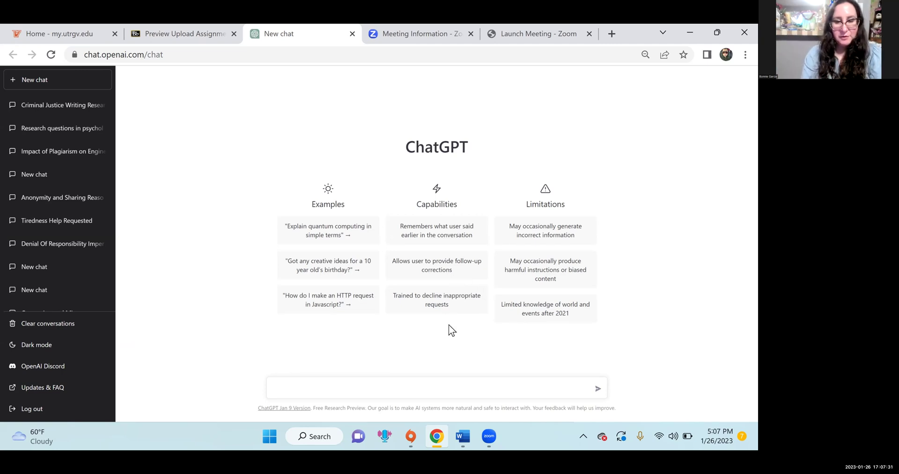
scroll(449, 325, up, 3)
scroll(449, 330, down, 2)
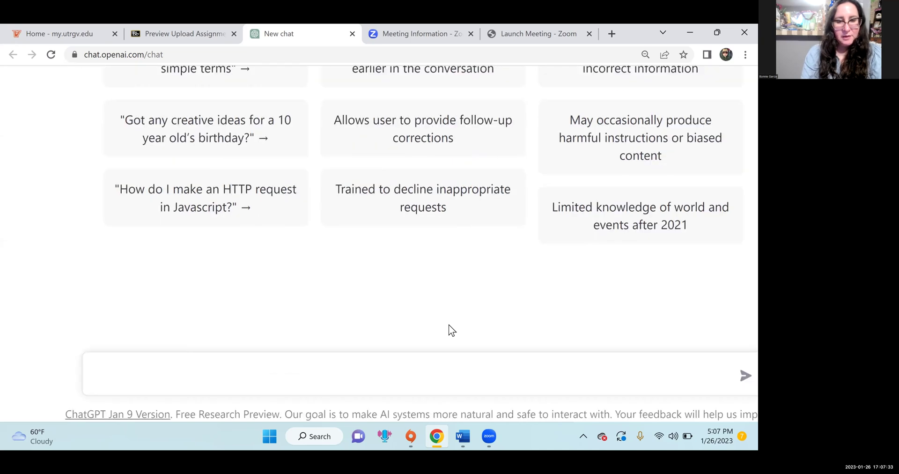
scroll(429, 349, down, 4)
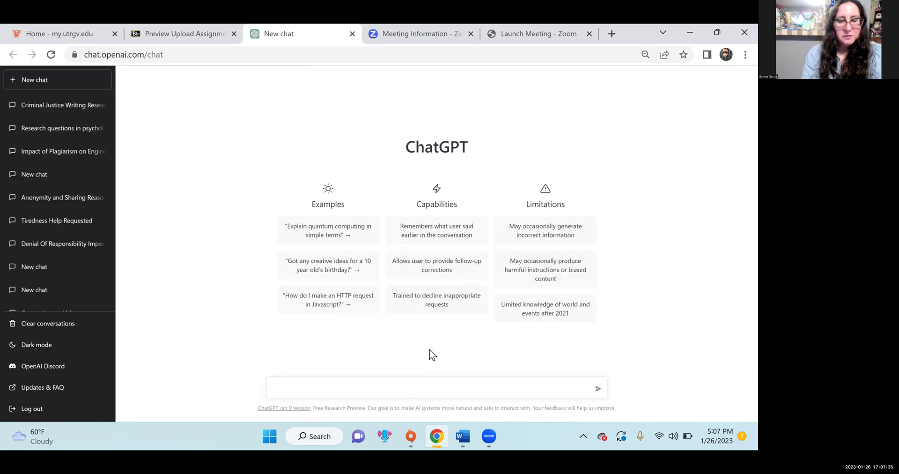
click(314, 427)
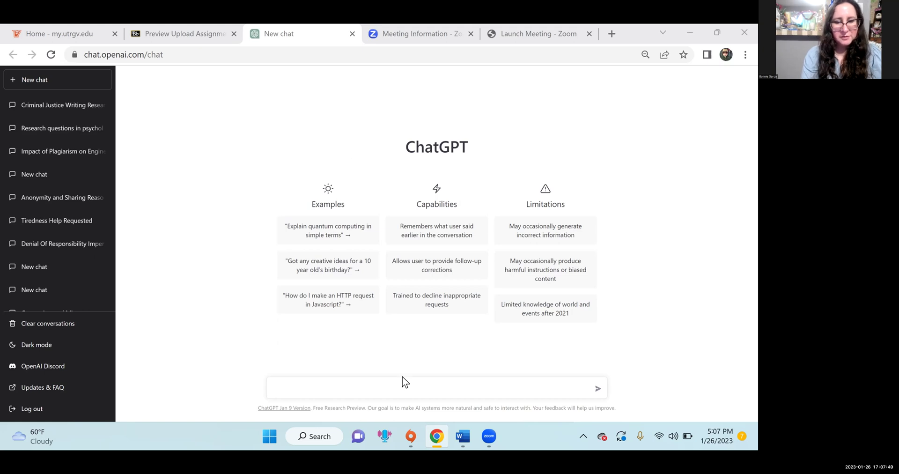
scroll(403, 376, up, 1)
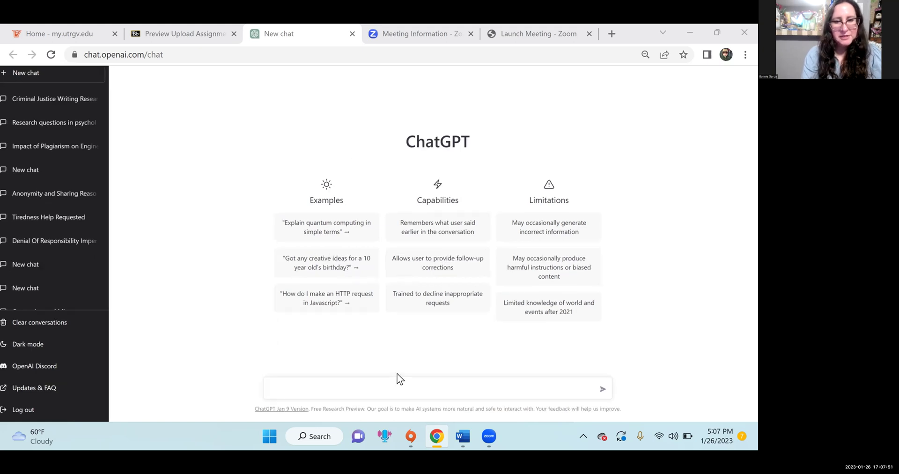
scroll(397, 377, up, 1)
scroll(410, 395, up, 1)
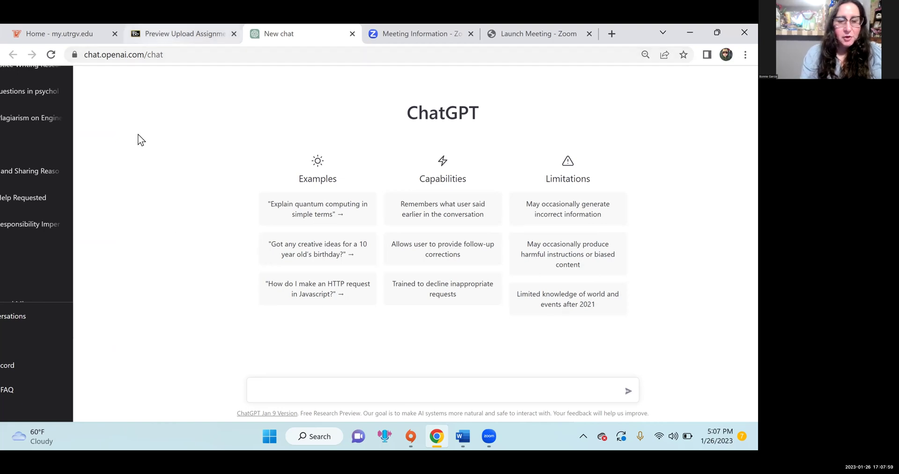
- Go back to the assignment page and select the whole example prompt, from "Develop severeal potential research questions" to "Engineering Major."
key(ctrl+shift+Tab)
scroll(271, 352, down, 1)
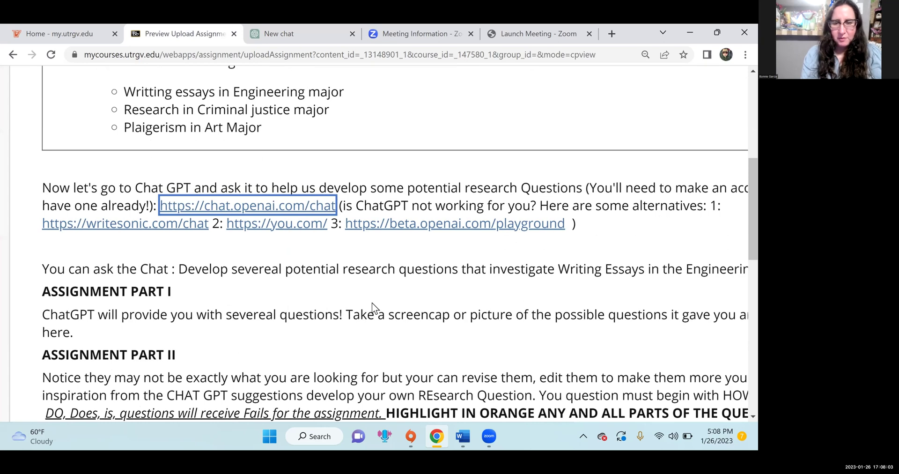
scroll(372, 303, right, 2)
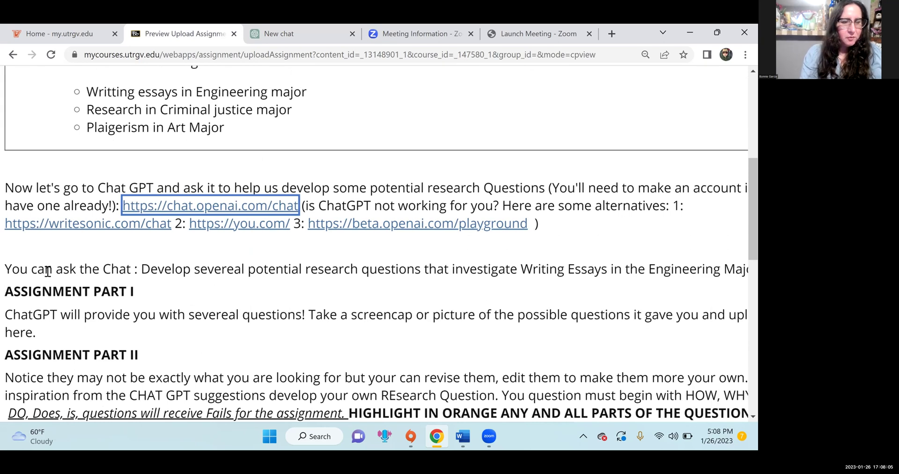
drag(136, 274, 39, 273)
click(159, 274)
drag(150, 270, 603, 261)
scroll(604, 260, right, 2)
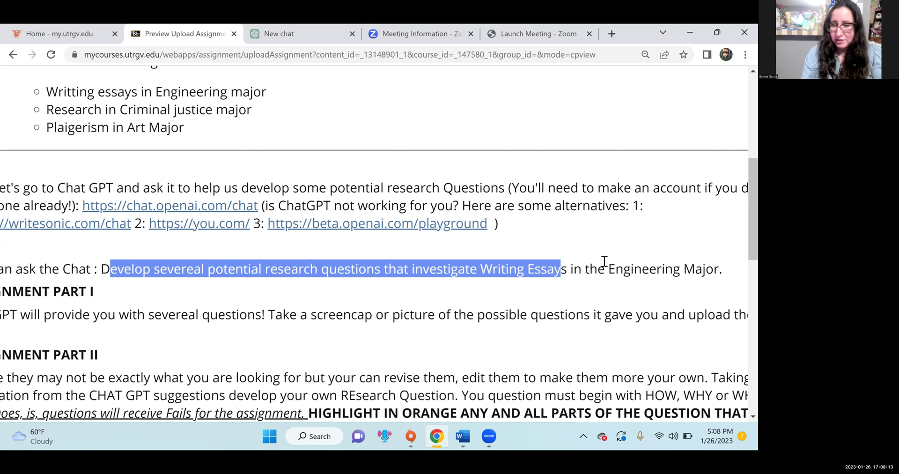
scroll(511, 263, left, 1)
click(115, 269)
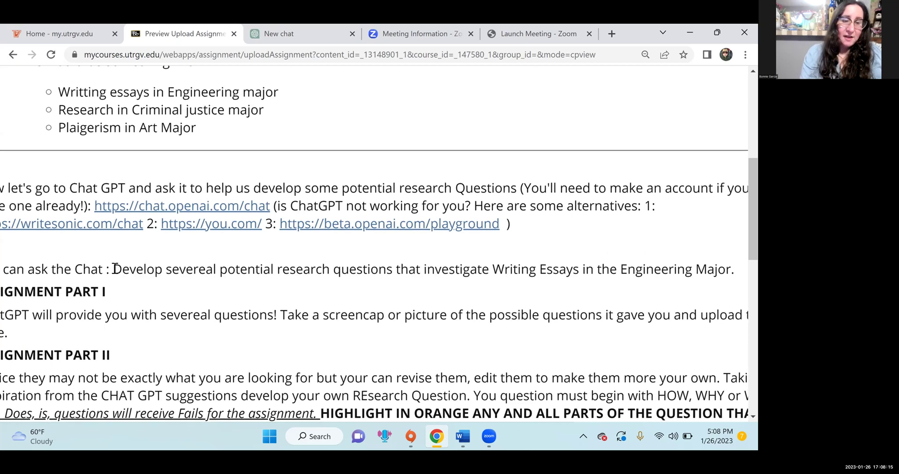
shift+click(372, 268)
shift+click(726, 269)
shift+click(734, 268)
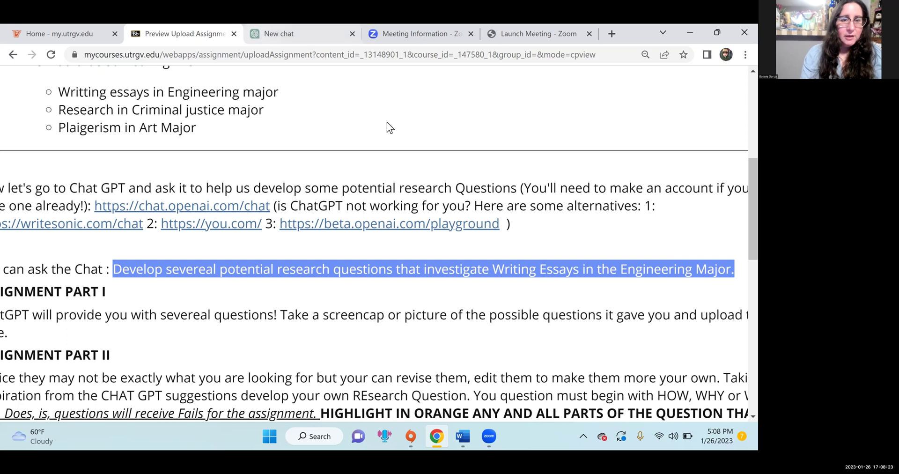
- Switch to the ChatGPT tab, submit the prompt "writing in engineering" and enlarge the page around the message field
key(ctrl+Tab)
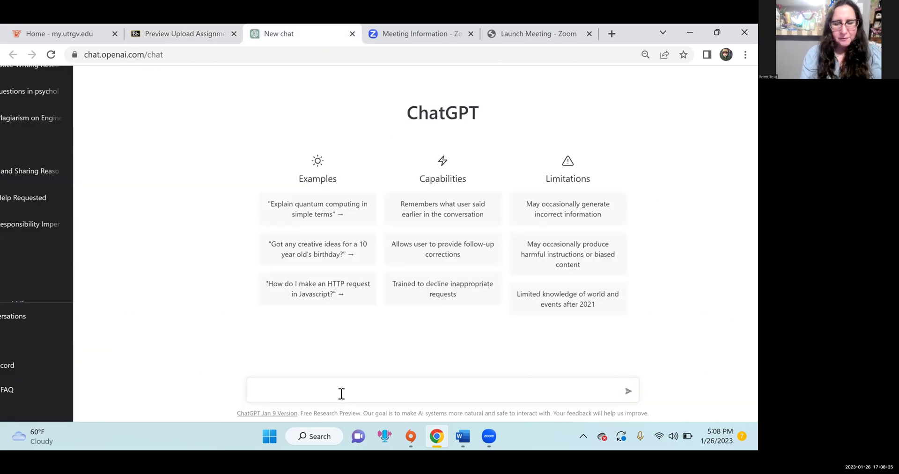
text(writing in engineering)
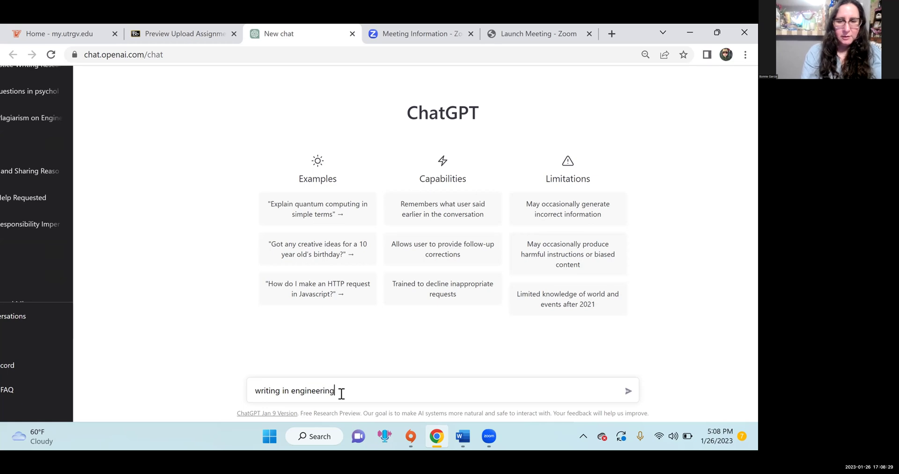
key(Return)
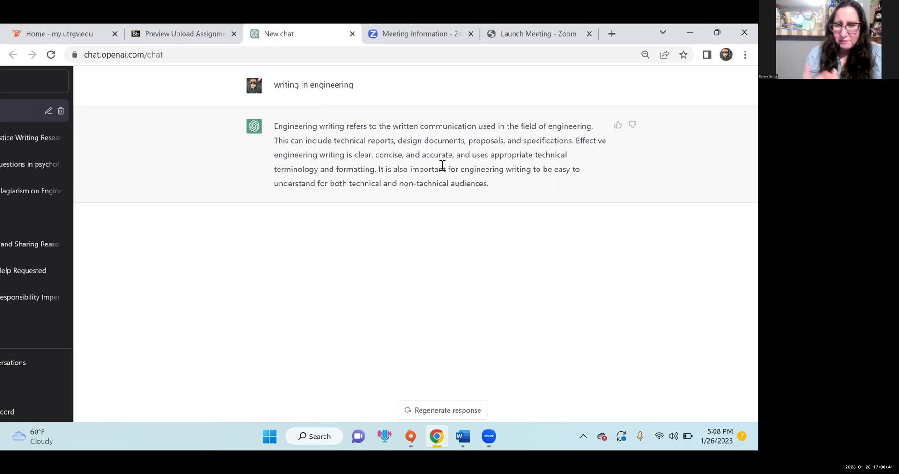
scroll(441, 337, down, 1)
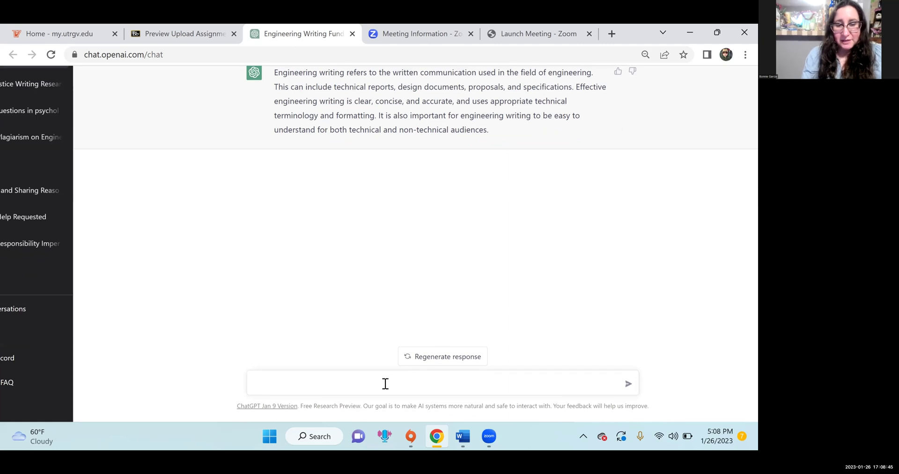
key(ctrl+plus)
key(ctrl+plus)
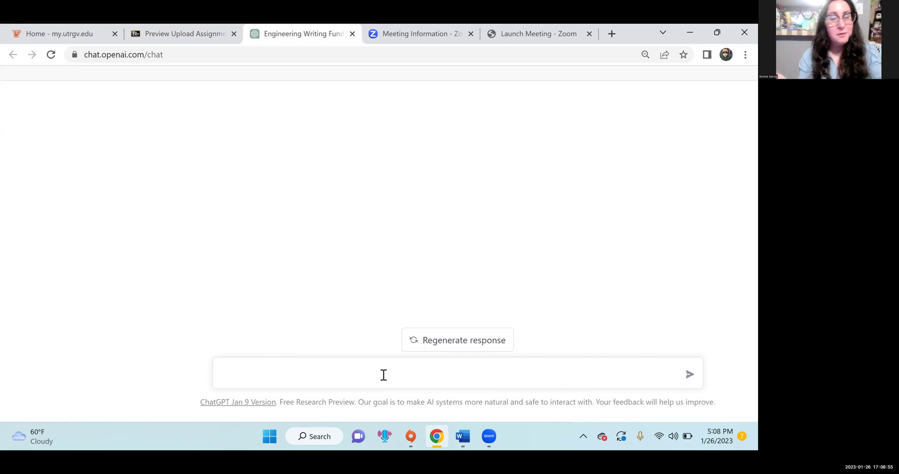
- Try asking ChatGPT "how do engineering students use writing?" and reload the chat page
text(how do engineering students use writing?)
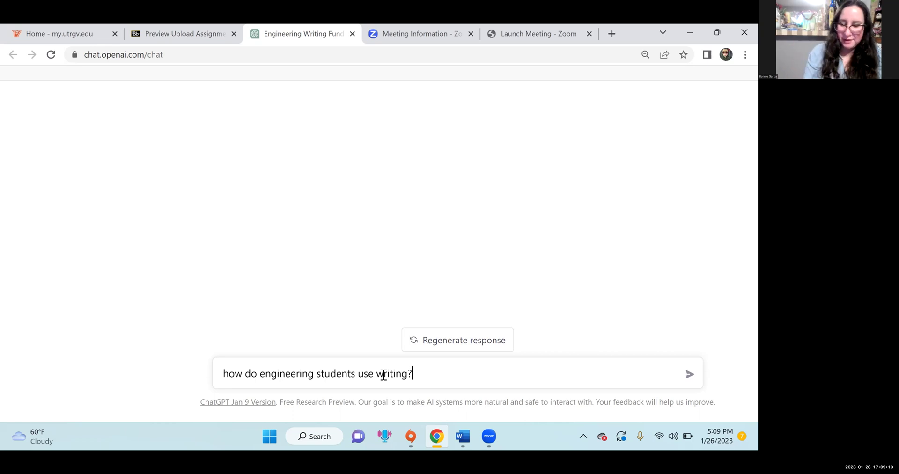
key(Return)
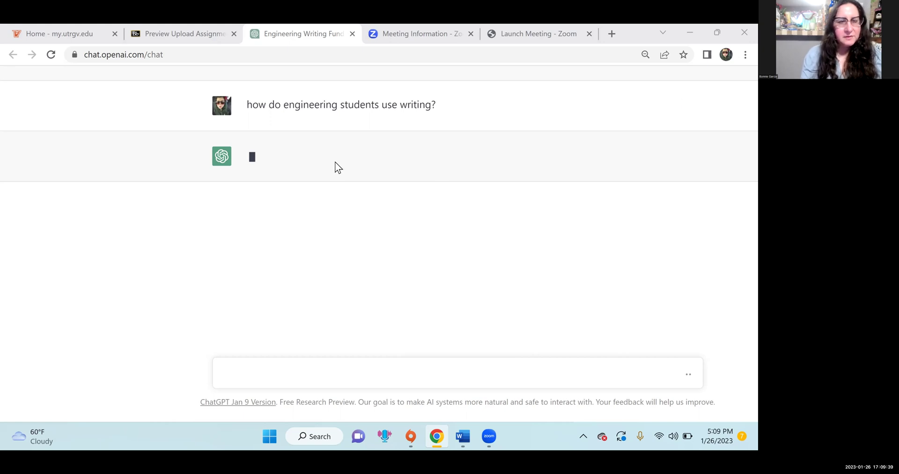
click(51, 54)
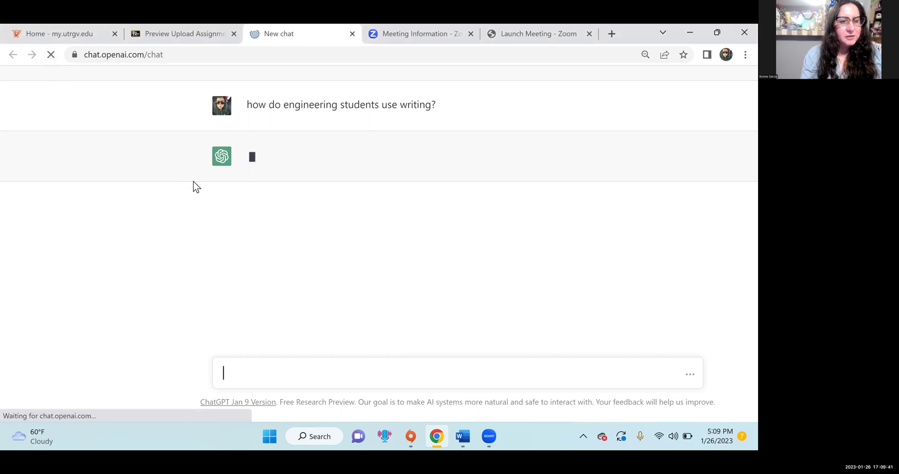
- Try submitting the question "how do engineering students use writing?" again in the new chat
text(how do engineering student)
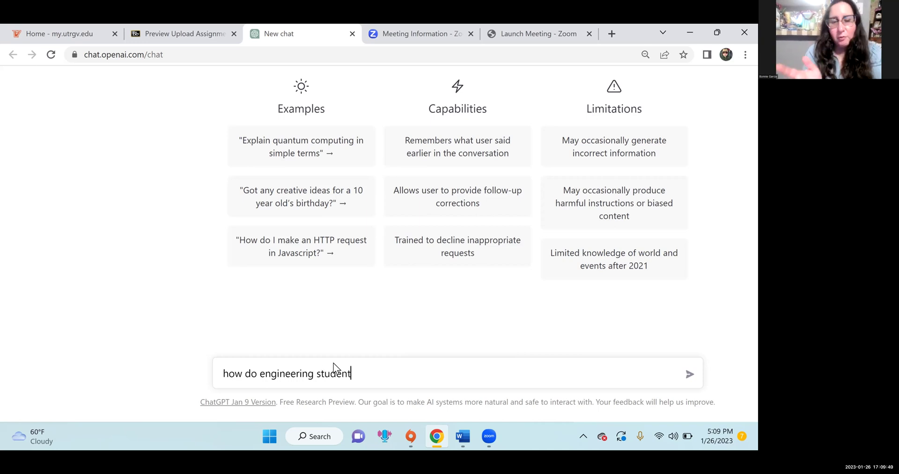
text(s )
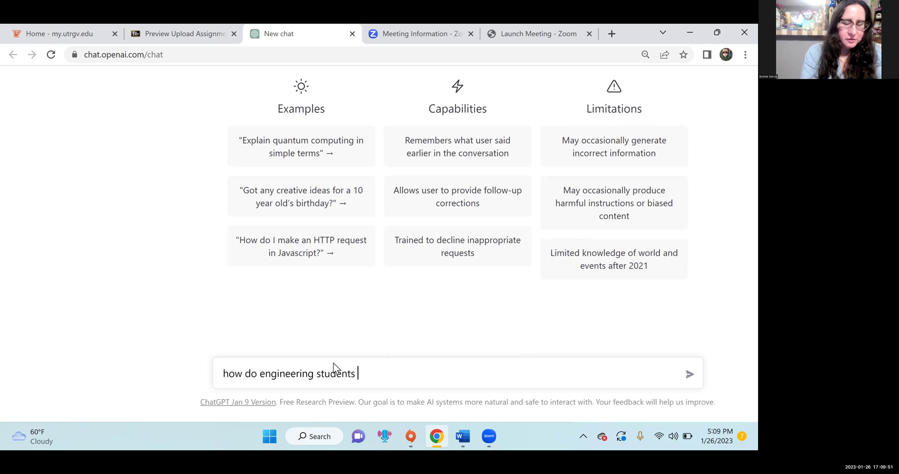
text(use writing?)
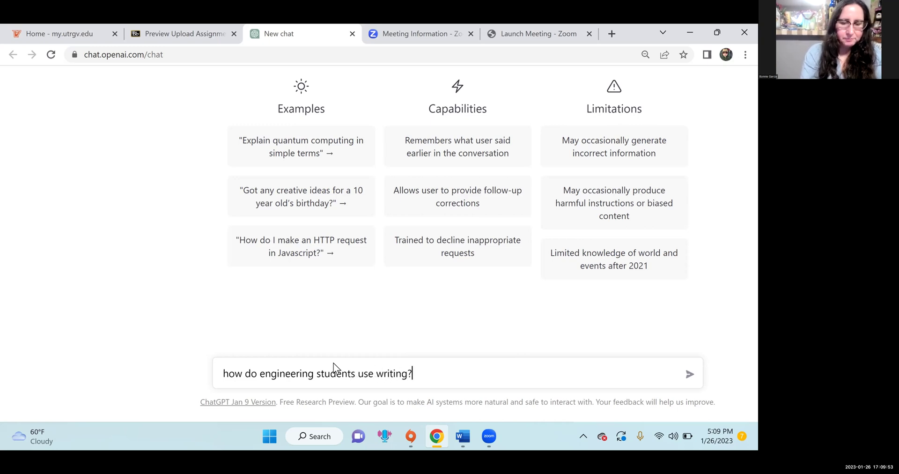
key(Return)
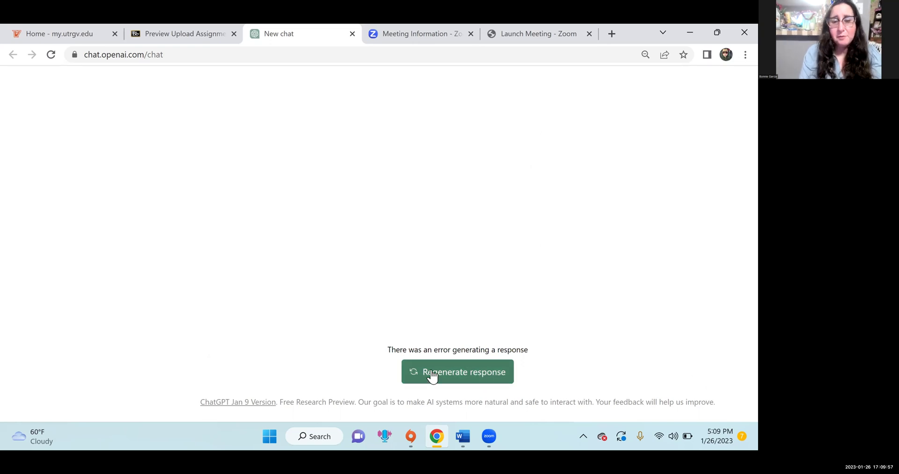
- Regenerate the response to the engineering students question and reload the ChatGPT page to start over
click(406, 374)
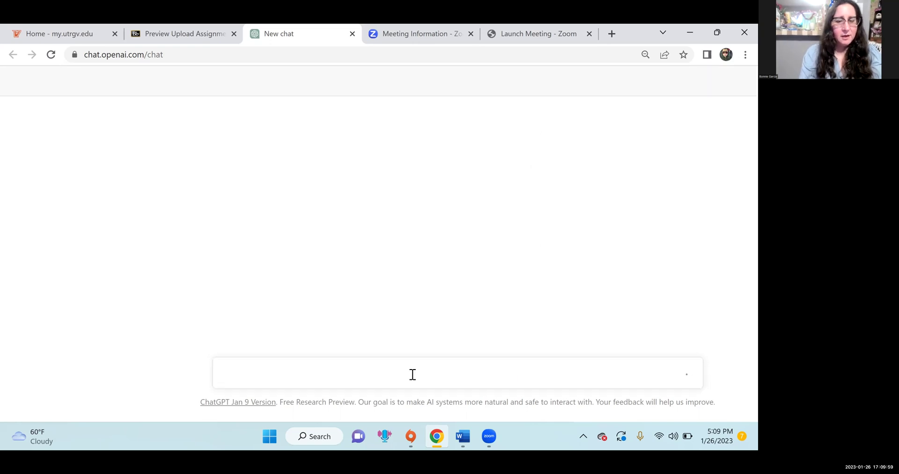
click(75, 63)
key(Return)
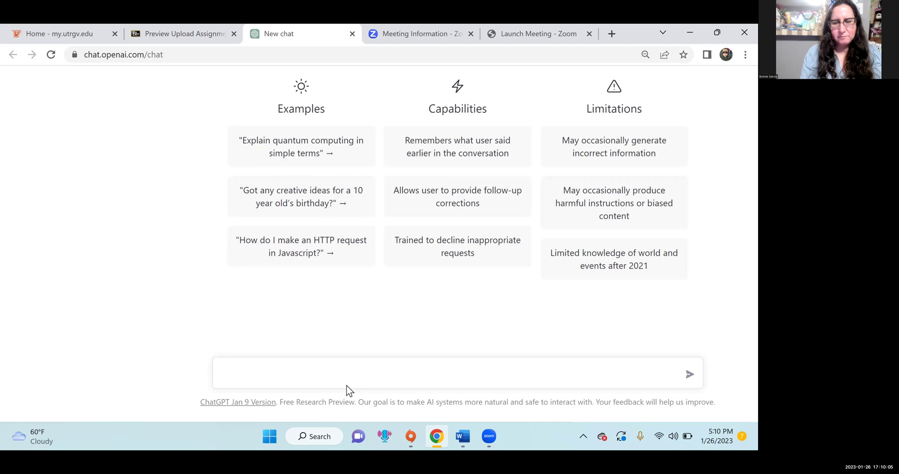
- Submit the question "how do engineering majors use writing" in the new chat
text(how doe)
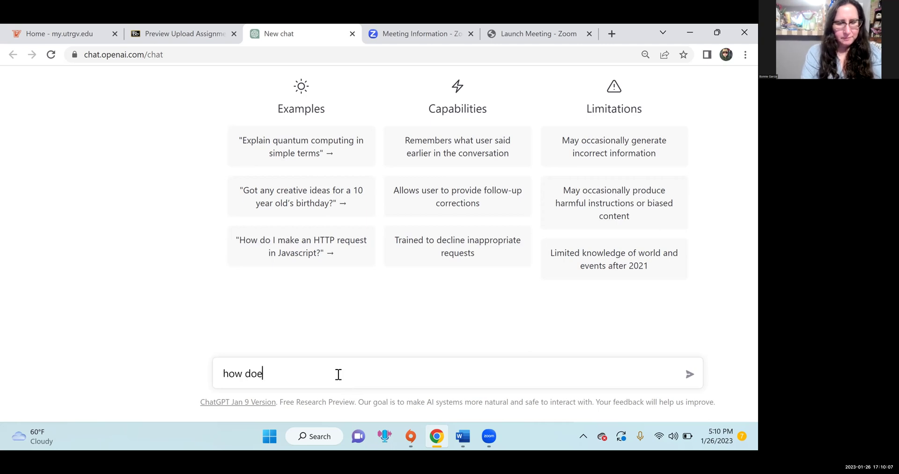
text(s engineering)
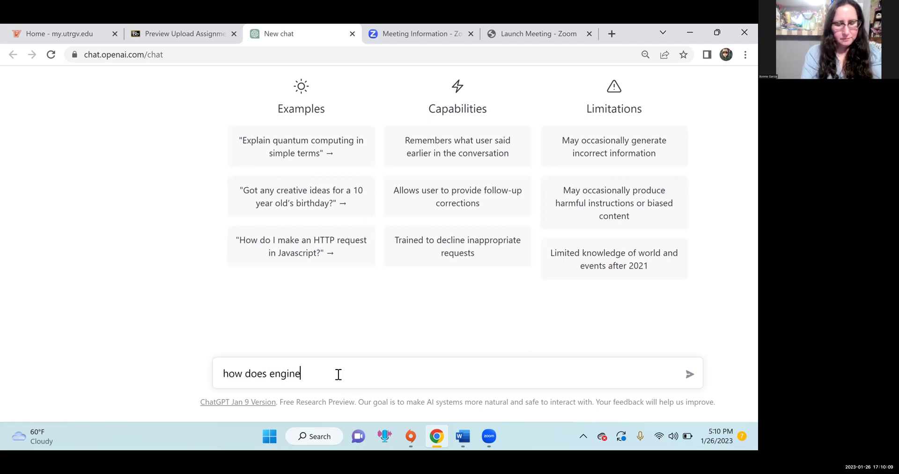
click(266, 374)
key(BackSpace)
key(BackSpace)
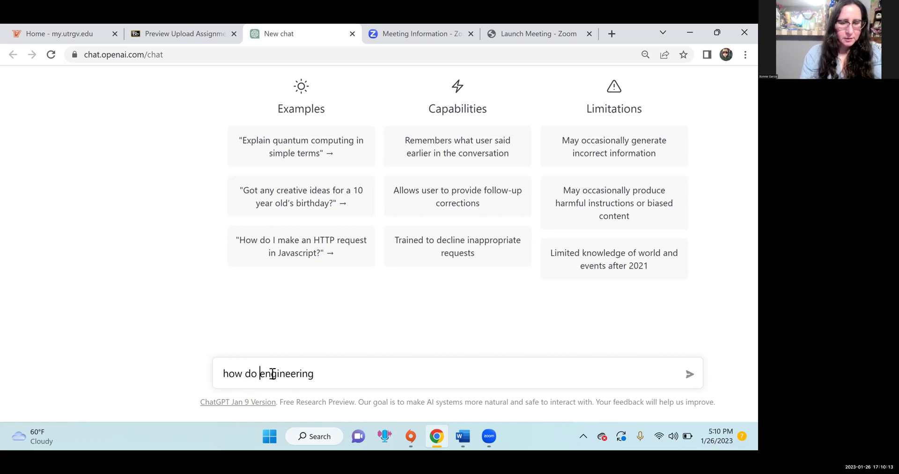
click(318, 374)
text(majors use writing)
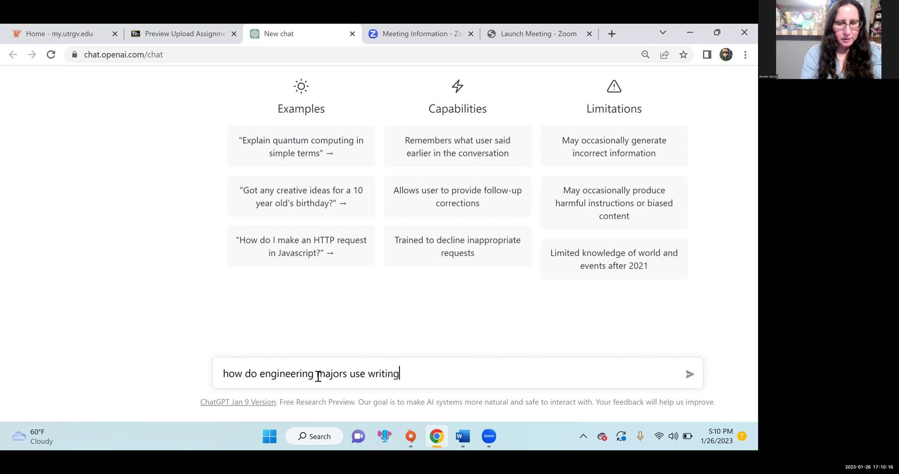
key(Return)
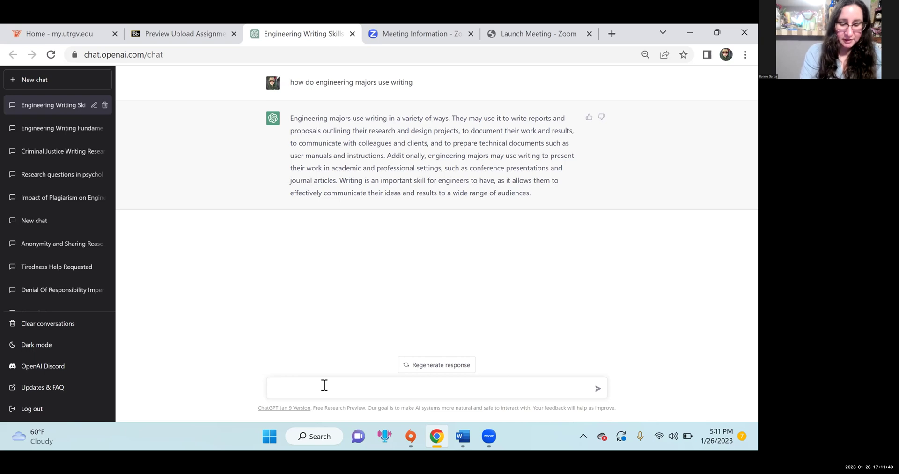
- Submit the follow-up prompt "Write 12 research questions about writing in the engineering major"
text(Write severeal)
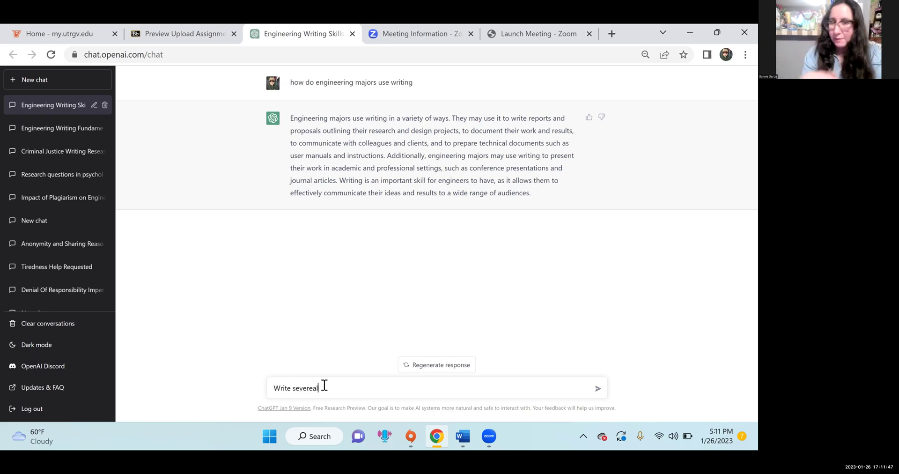
key(BackSpace)
key(BackSpace)
key(BackSpace)
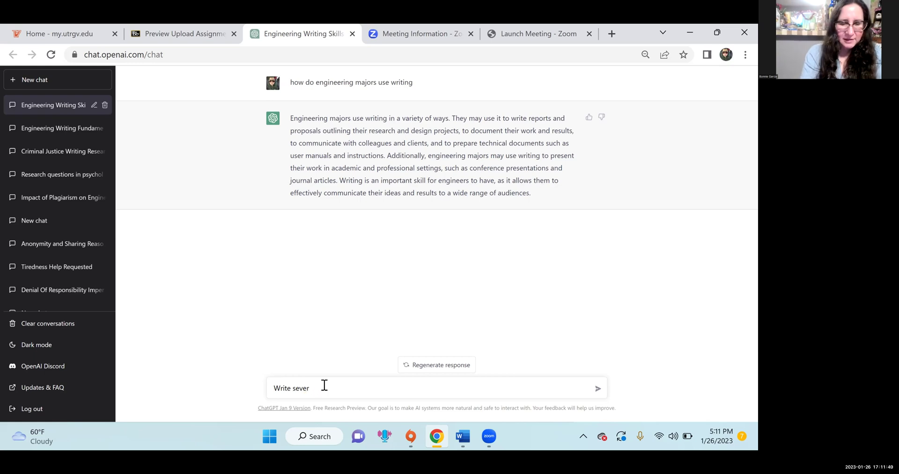
key(BackSpace)
text(12 research questions about writing in)
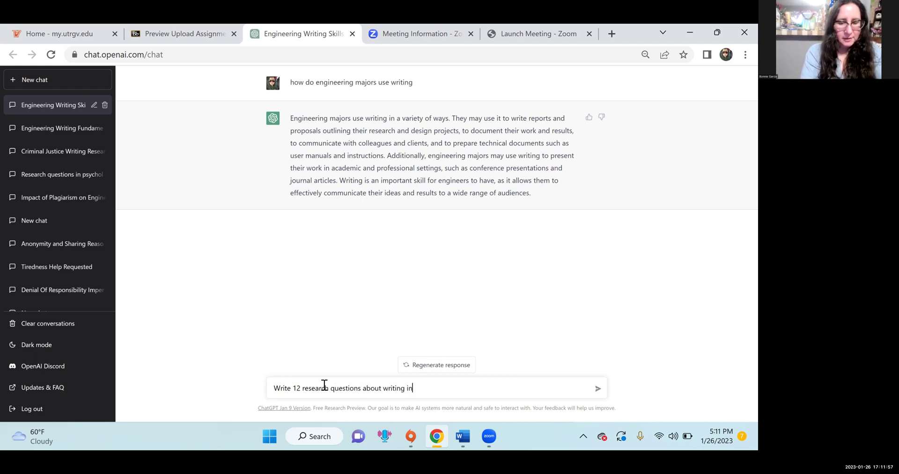
text( the engineering major)
key(Return)
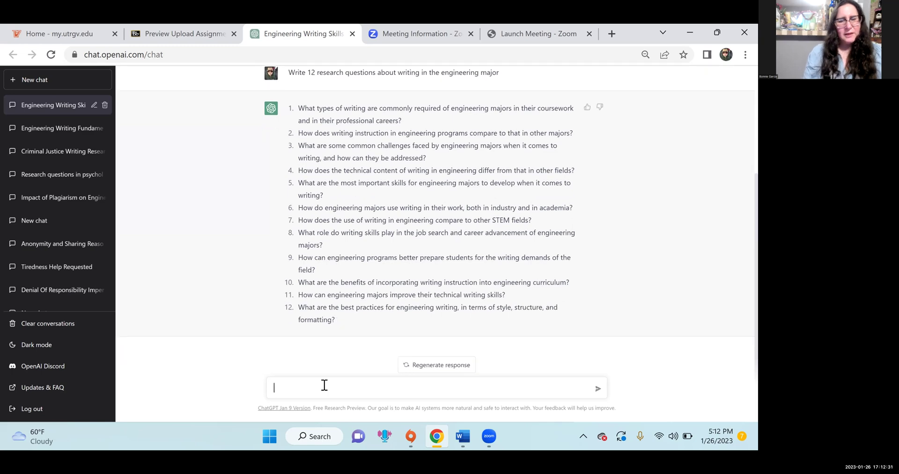
- Highlight question 9 in the generated list and submit the prompt "generate more research questions about writing in engineering please"
drag(316, 271, 300, 257)
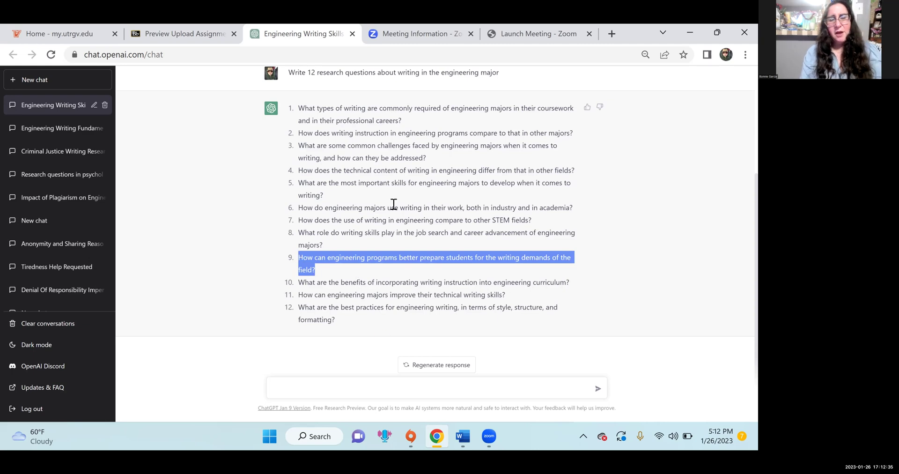
click(350, 393)
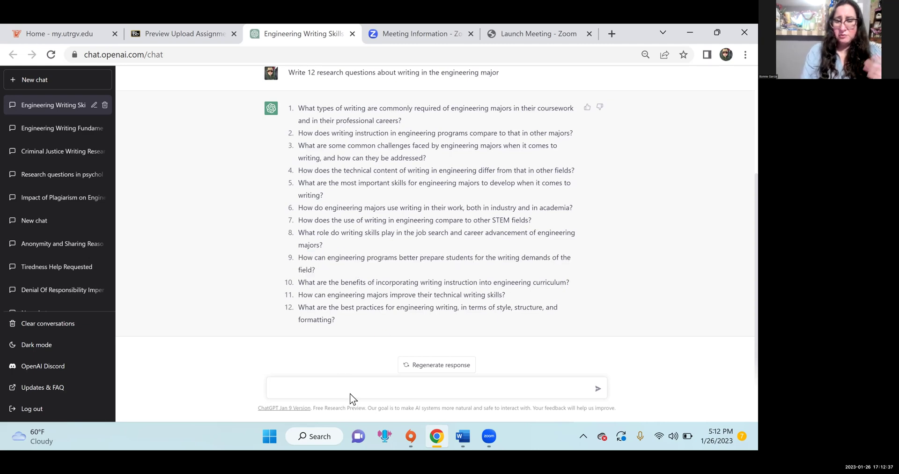
text(gen)
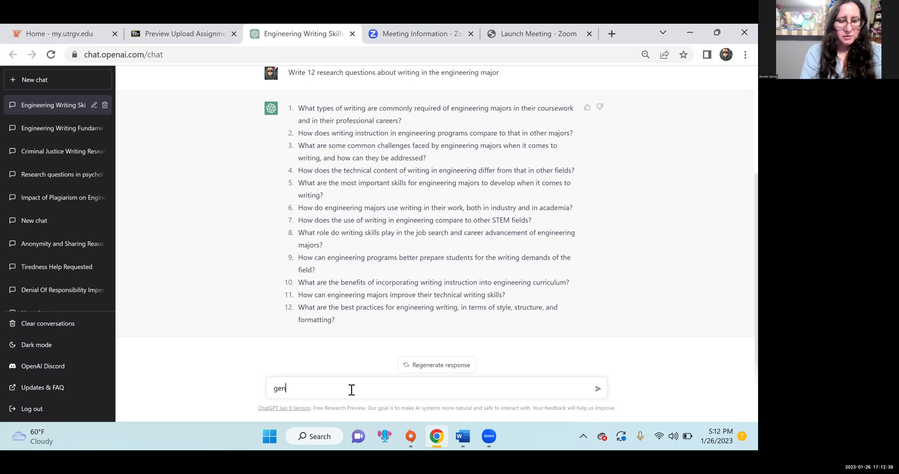
text(reate more research questions about writiing in engin)
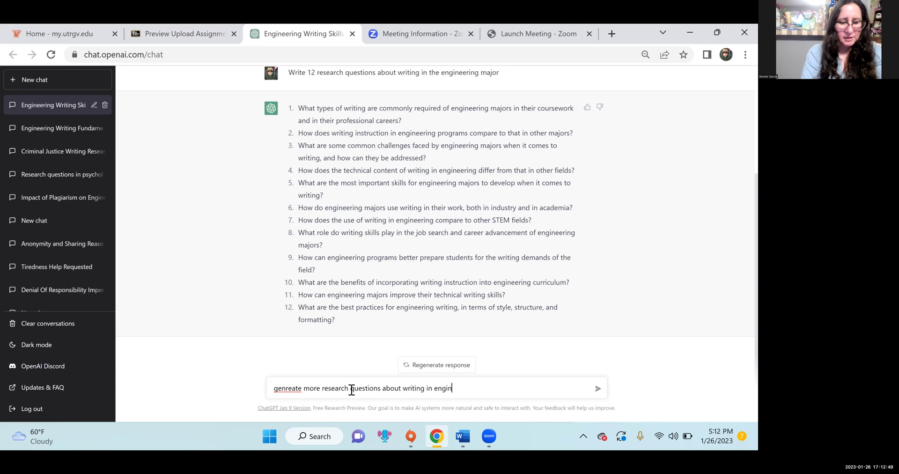
text(eering please)
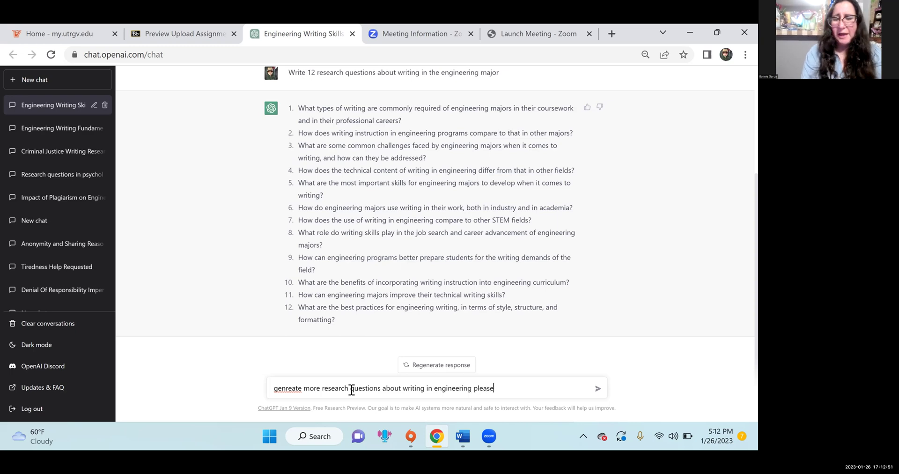
right_click(294, 387)
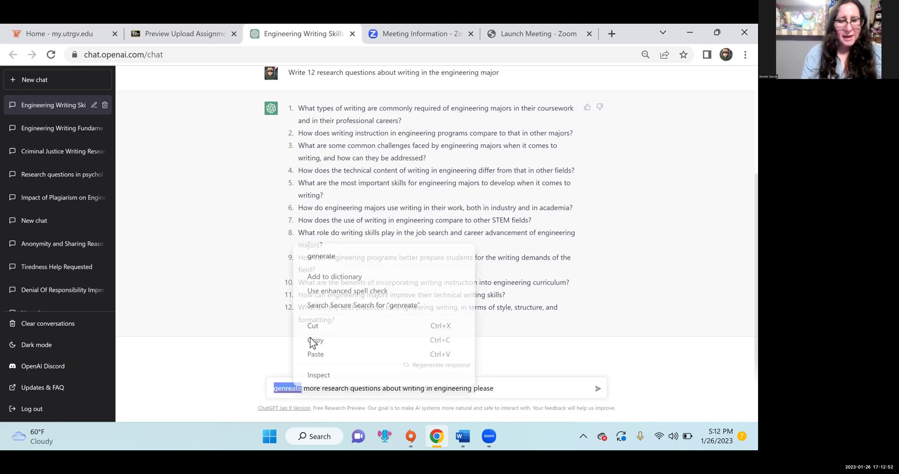
click(331, 258)
click(510, 385)
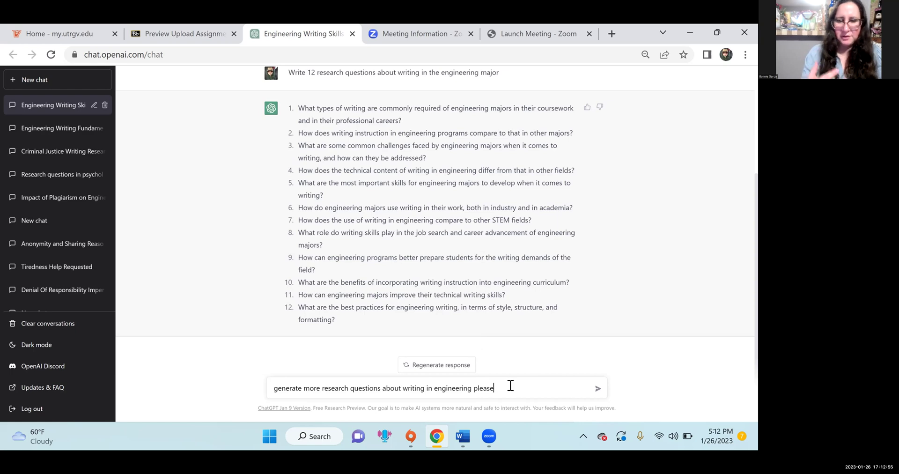
key(Return)
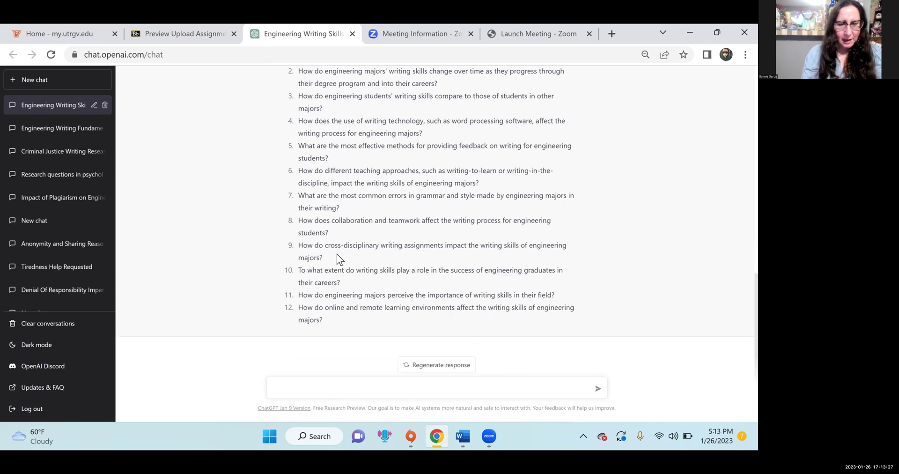
- Compare both generated lists of research questions, highlighting question 8 about collaboration and teamwork in the second list
scroll(336, 254, up, 4)
scroll(336, 254, up, 4)
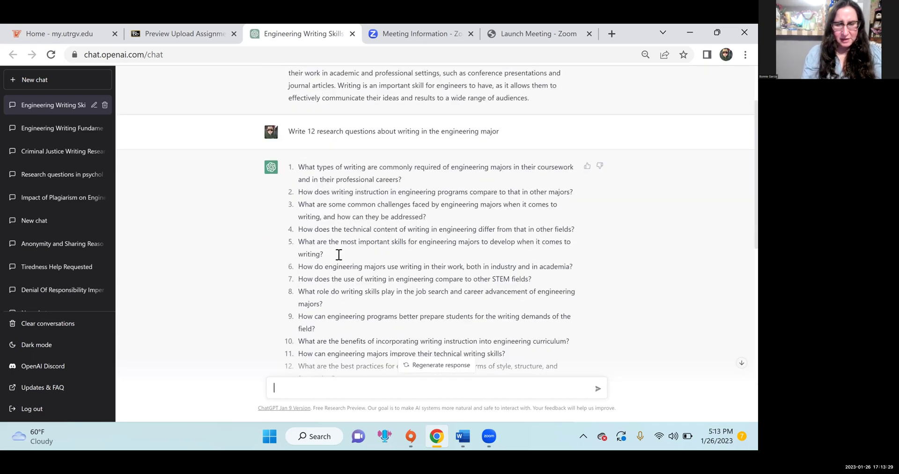
scroll(338, 254, down, 6)
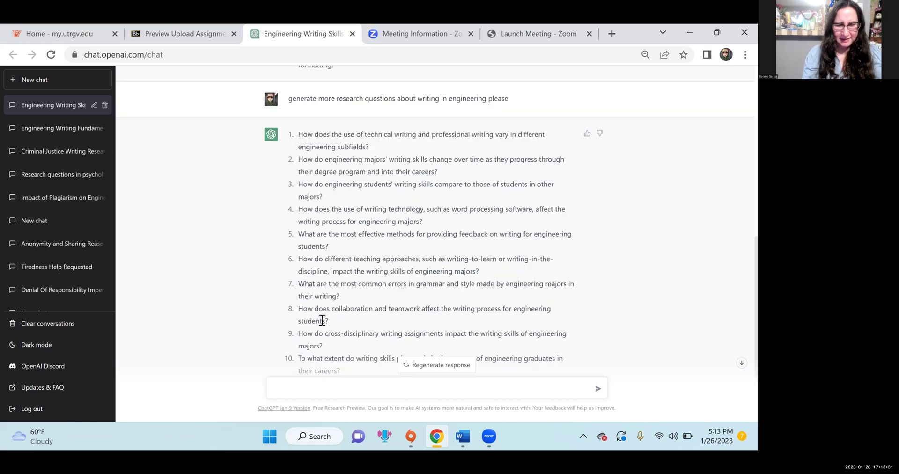
triple_click(301, 309)
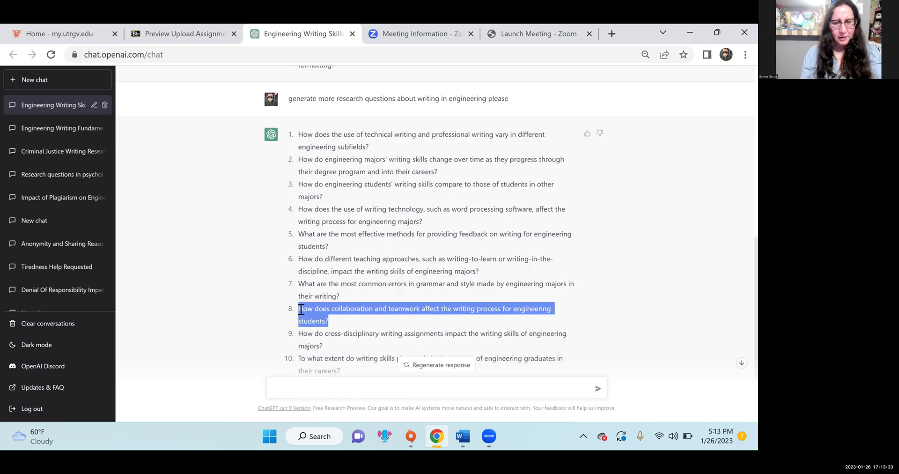
scroll(301, 309, up, 5)
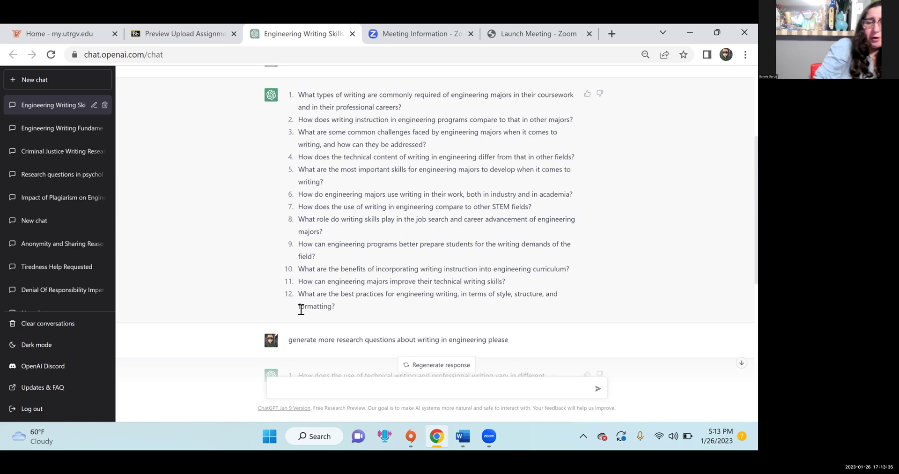
scroll(301, 309, up, 1)
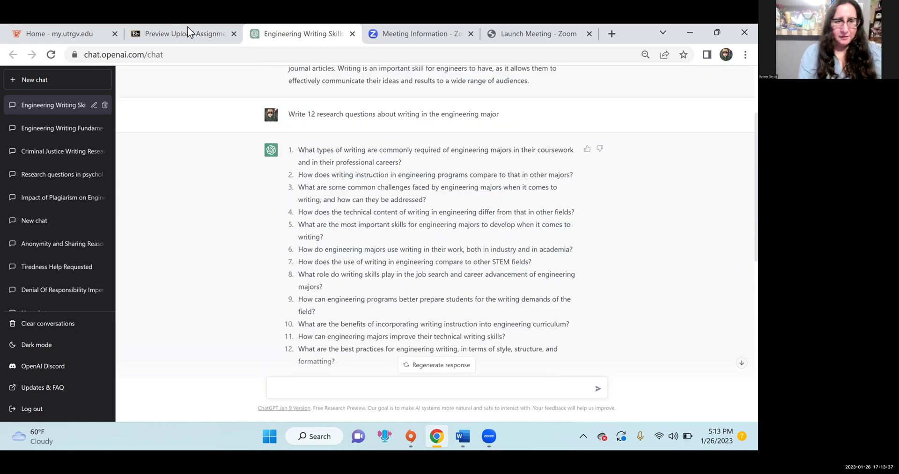
- Highlight the Assignment Part I instruction about taking a screencap of the questions on the assignment page, and return to the ChatGPT conversation
click(187, 26)
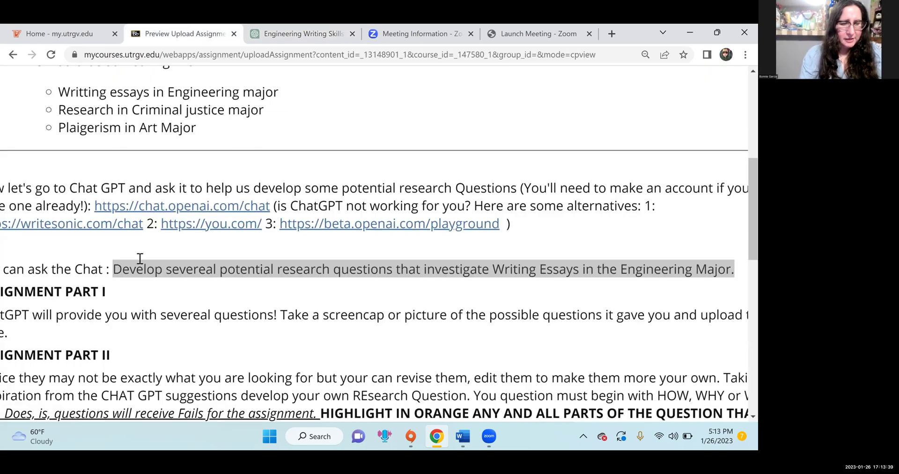
scroll(110, 283, down, 2)
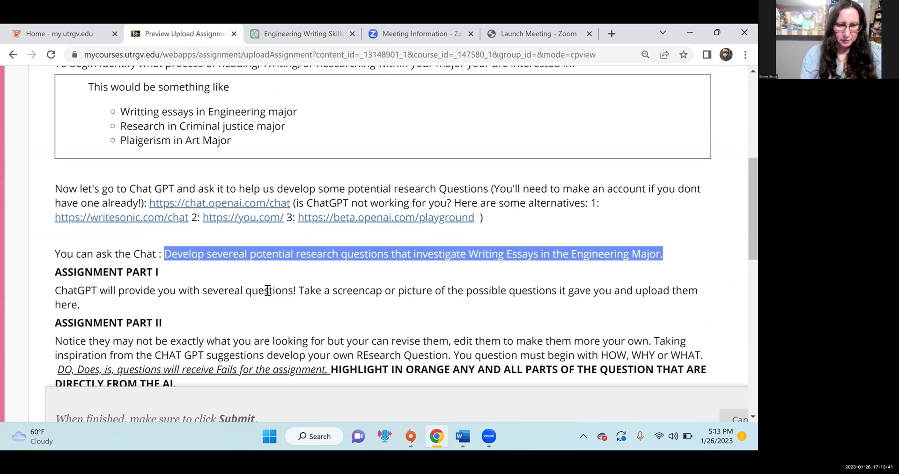
drag(111, 290, 464, 291)
drag(540, 291, 581, 296)
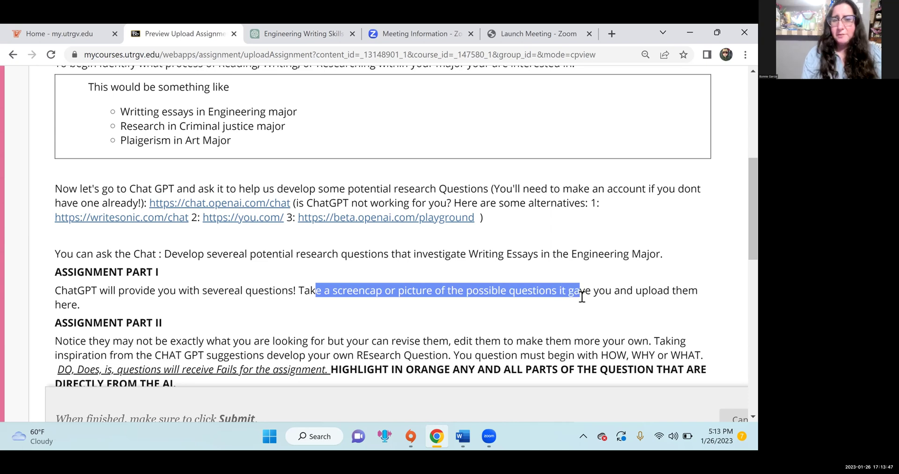
click(337, 33)
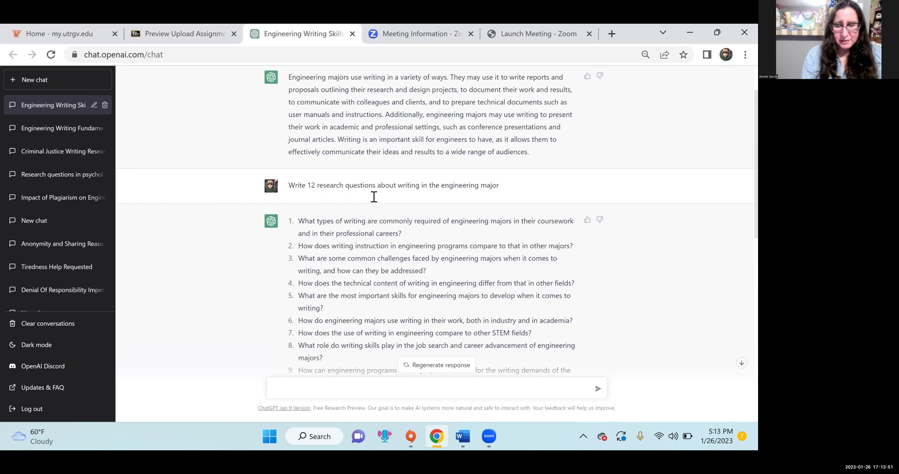
- Review the ChatGPT conversation from the first answer through both lists of research questions about engineering writing
scroll(374, 197, down, 4)
scroll(374, 197, up, 2)
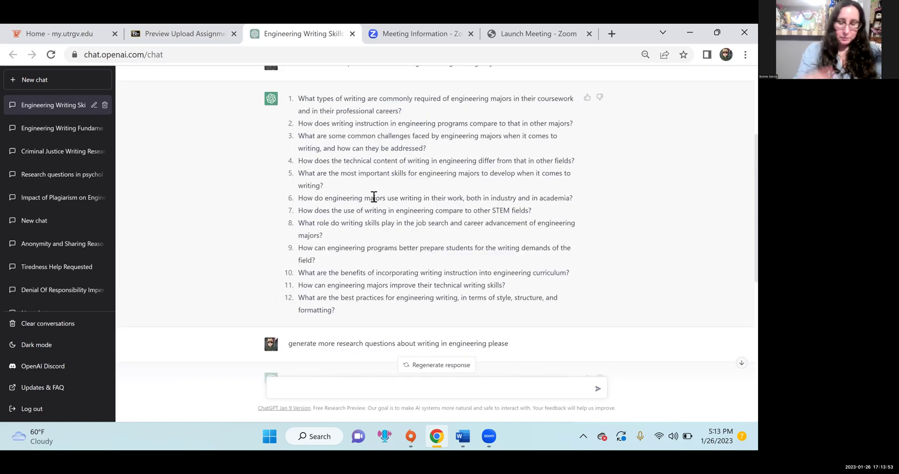
scroll(374, 197, down, 1)
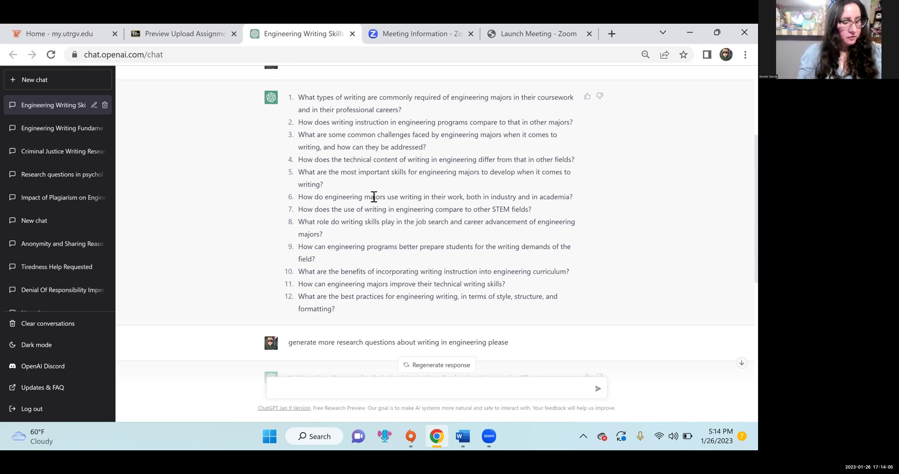
scroll(374, 196, up, 3)
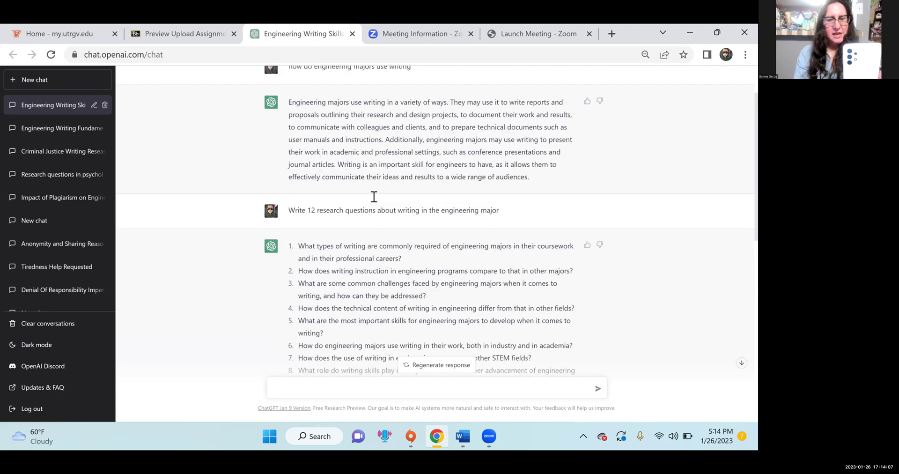
scroll(374, 196, up, 1)
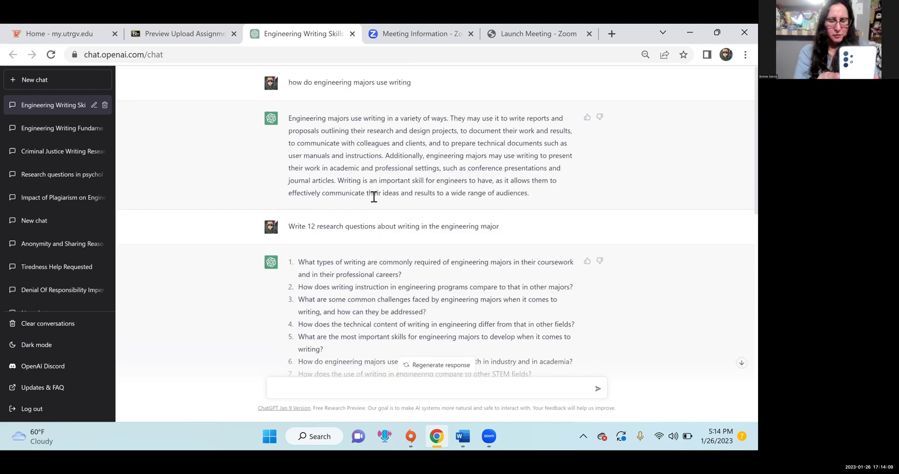
scroll(374, 196, down, 4)
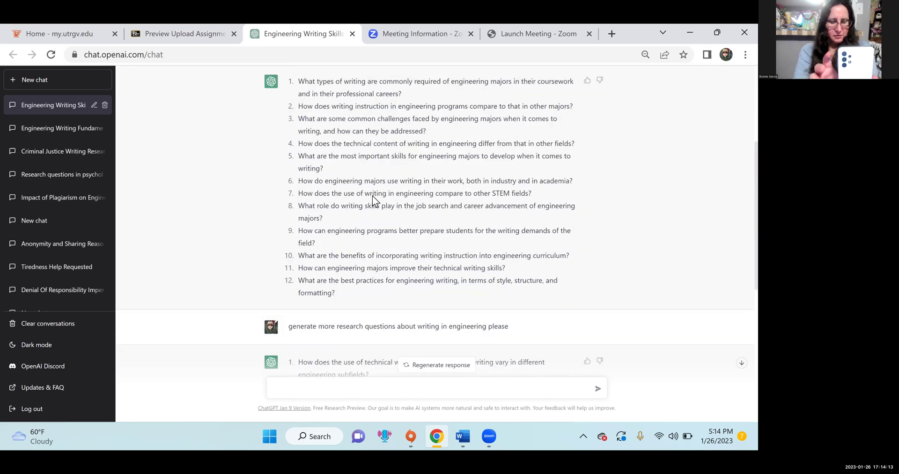
scroll(374, 197, down, 3)
scroll(374, 197, down, 3)
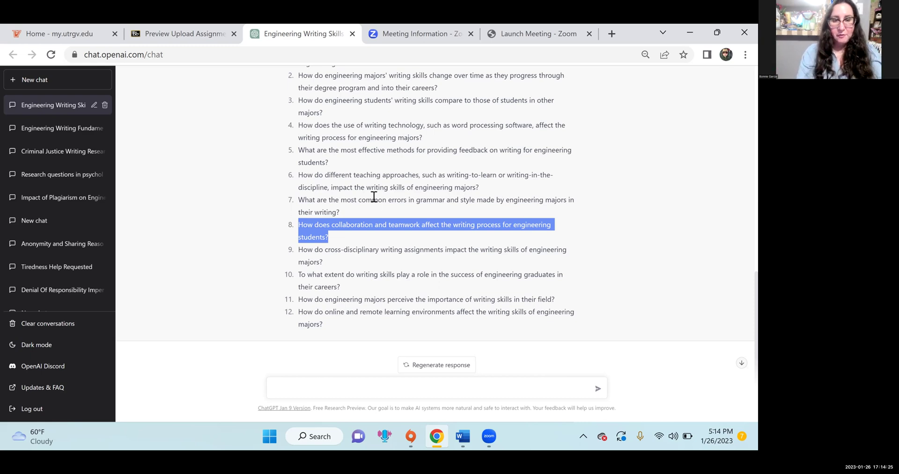
scroll(373, 197, up, 10)
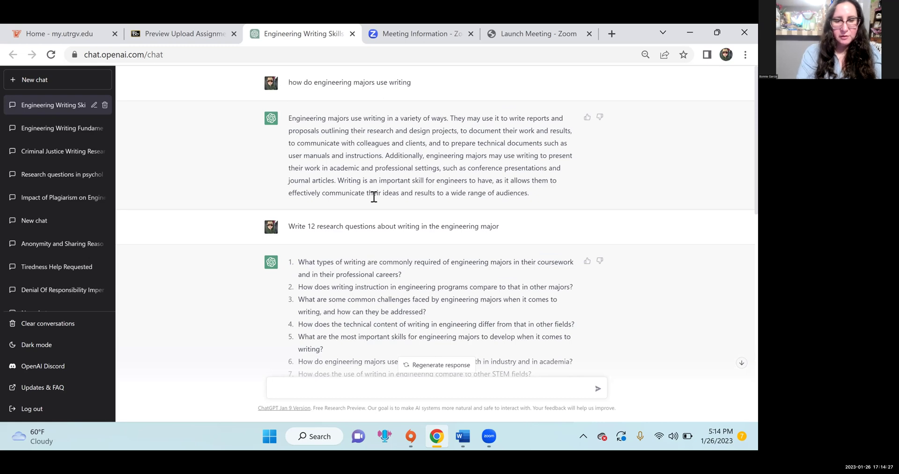
scroll(373, 197, down, 3)
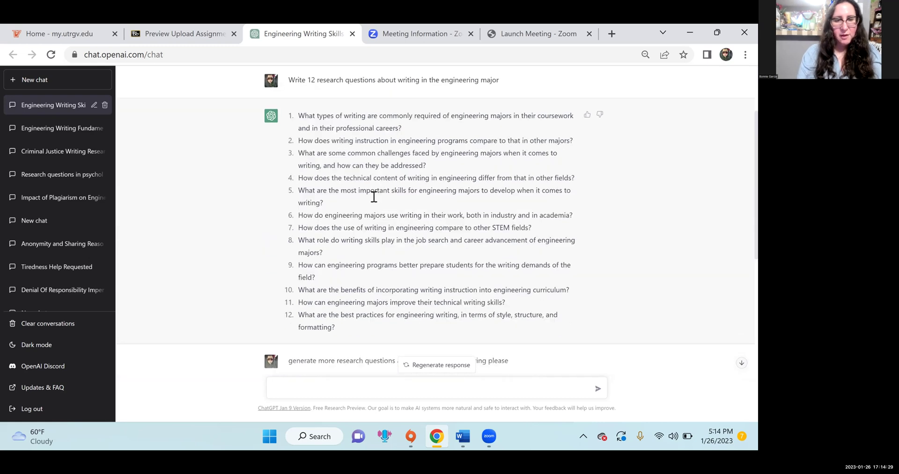
scroll(373, 196, down, 2)
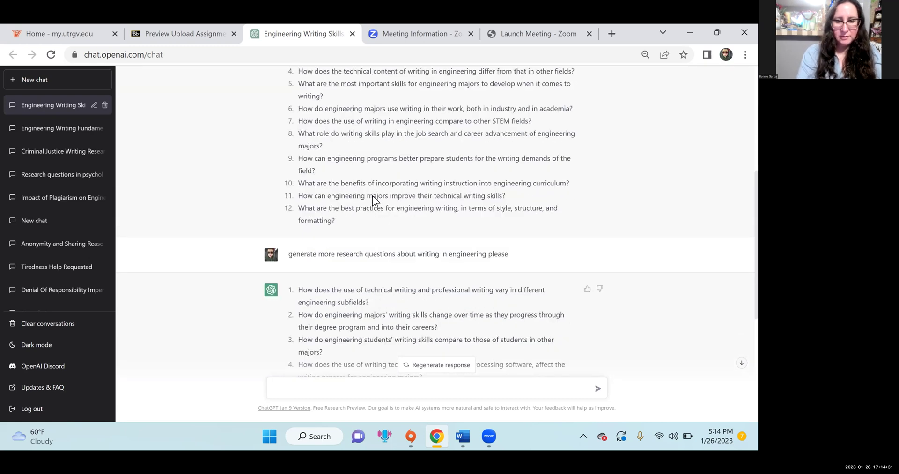
scroll(373, 195, down, 1)
- Capture the screen with the first question list, open Paint, paste the screenshot and maximize the Paint window
mouse_move(411, 436)
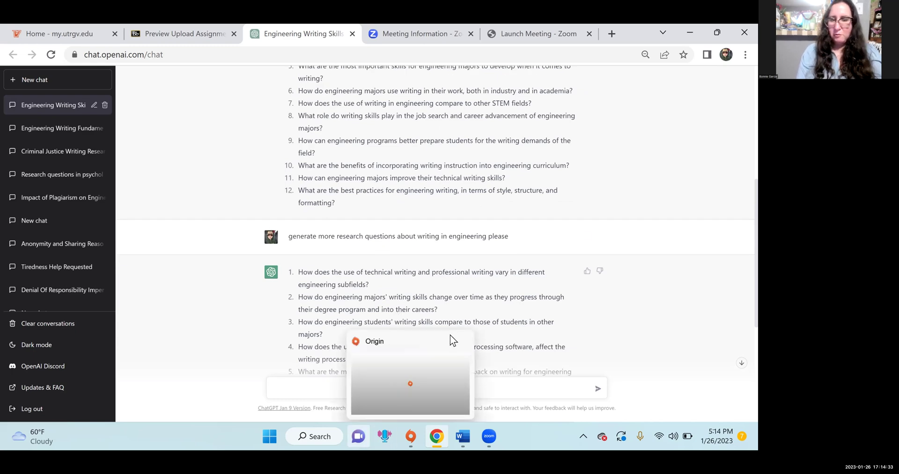
click(319, 435)
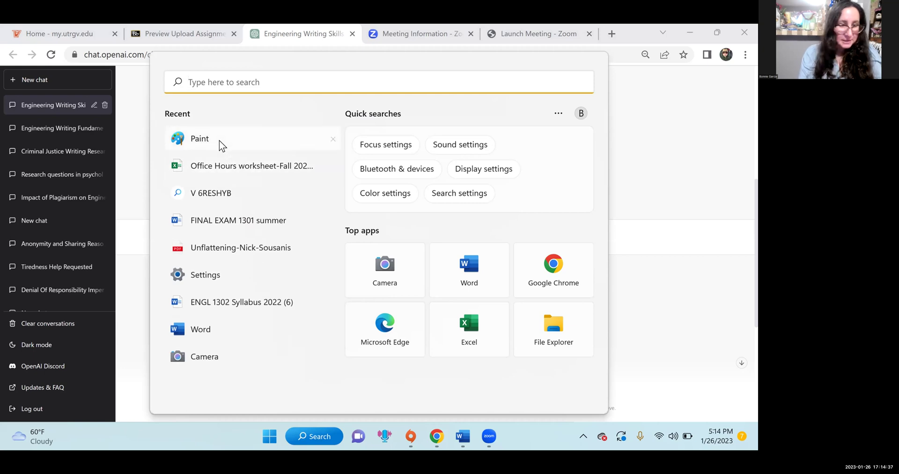
key(Escape)
key(Print)
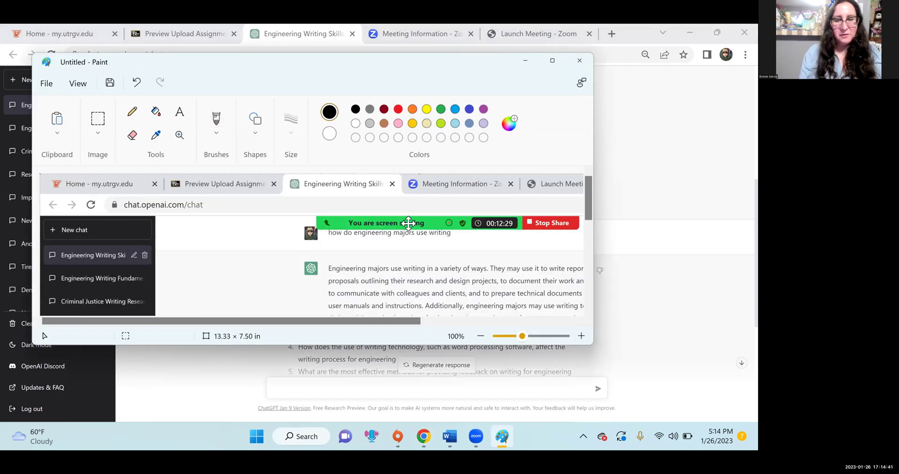
double_click(513, 91)
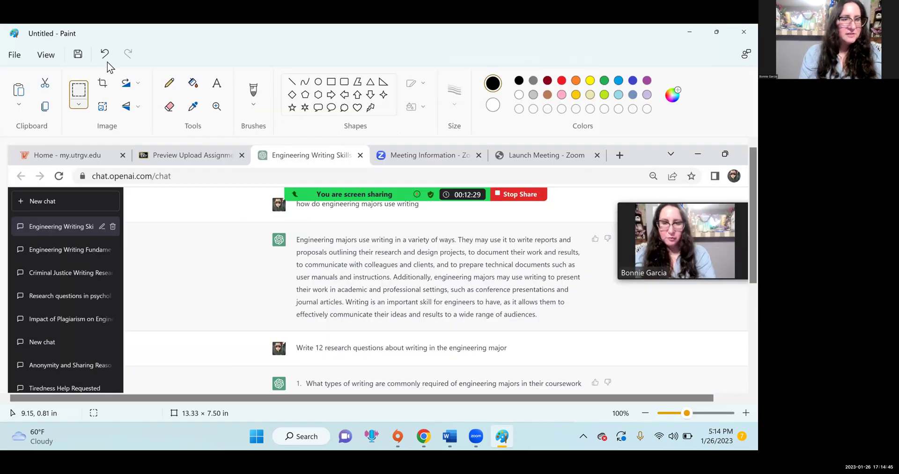
- Save the pasted screenshot as a JPEG picture named "ai work 1" in Downloads
click(15, 57)
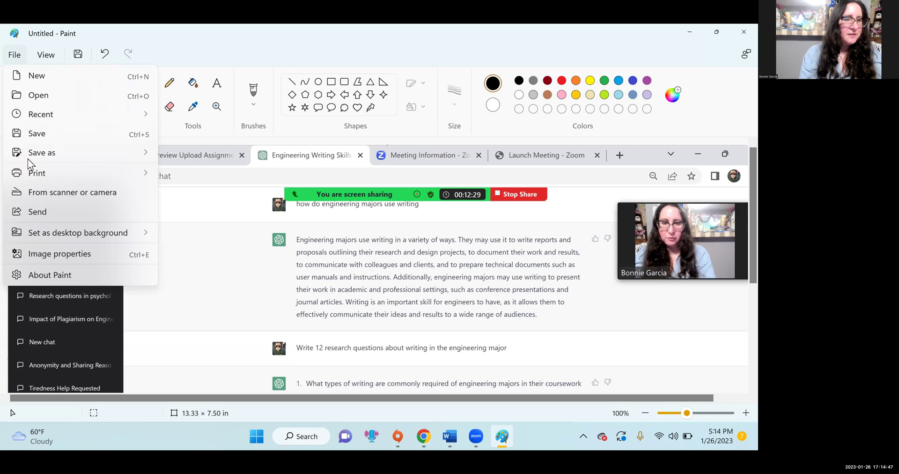
mouse_move(33, 153)
click(197, 173)
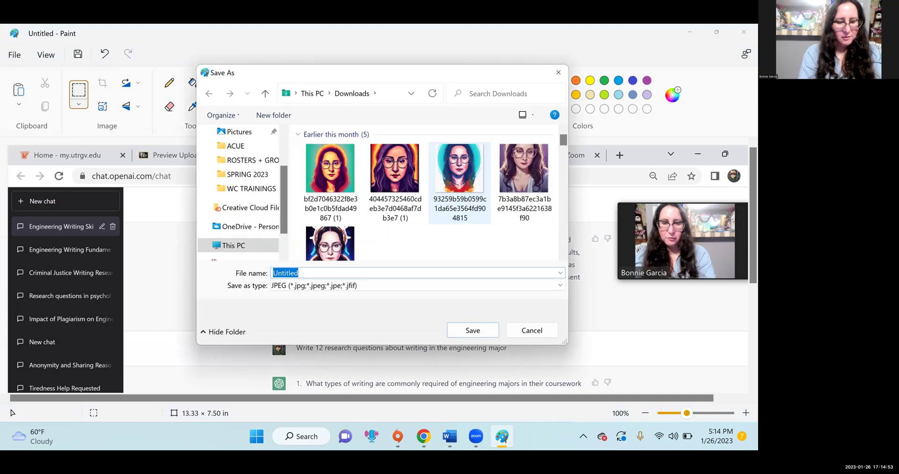
text(ai work 1)
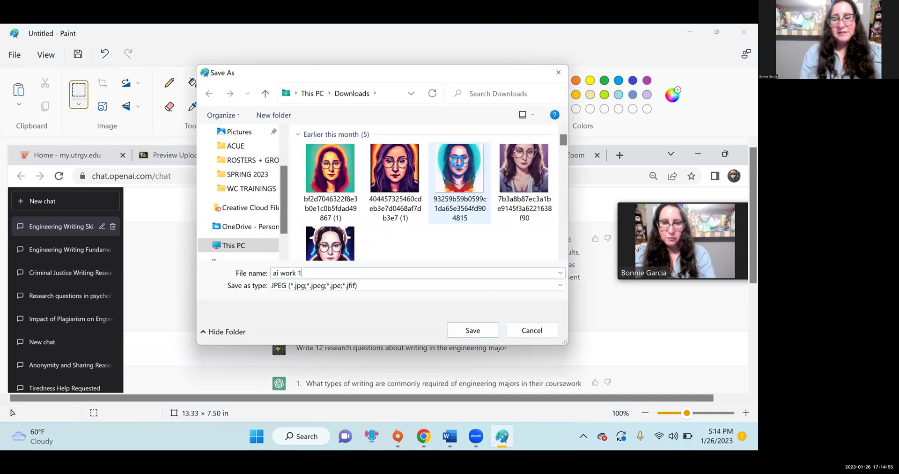
key(Return)
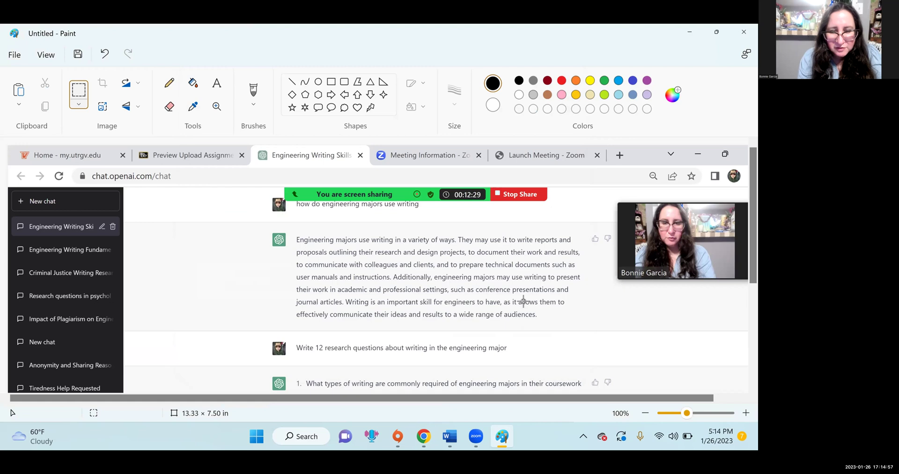
scroll(524, 301, down, 2)
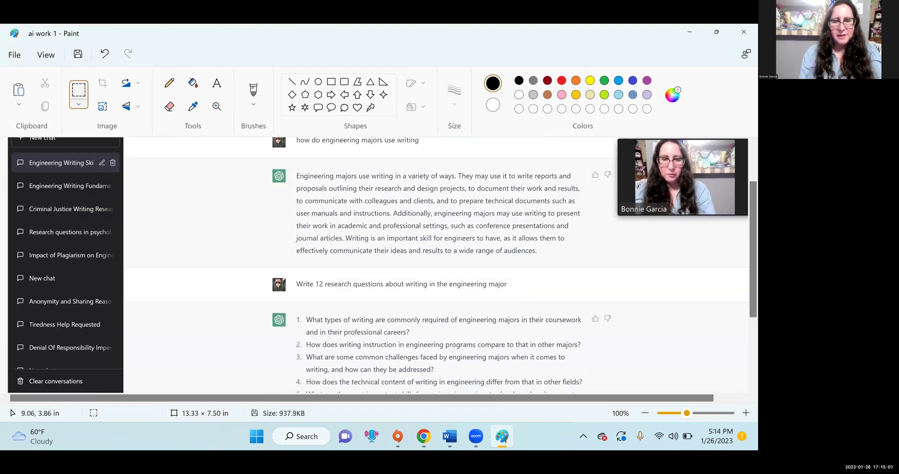
- Return to the ChatGPT conversation, capture the screen with the second list of questions, and switch back to Paint
key(alt+Tab)
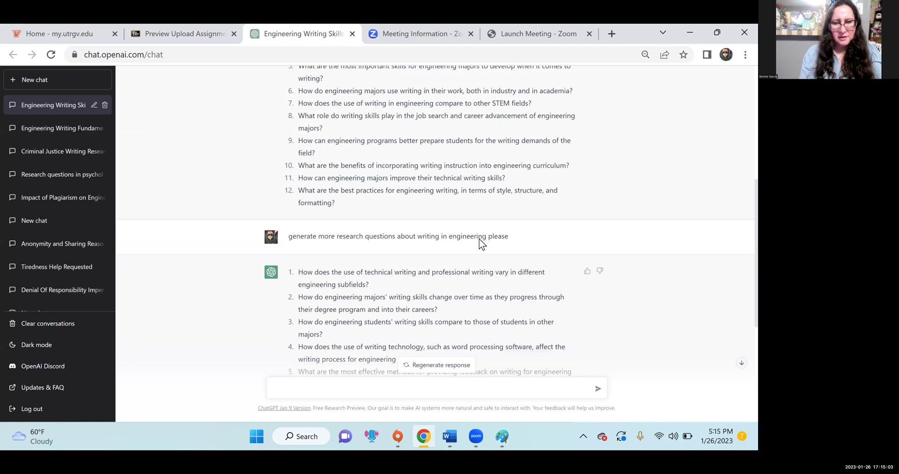
scroll(478, 239, down, 3)
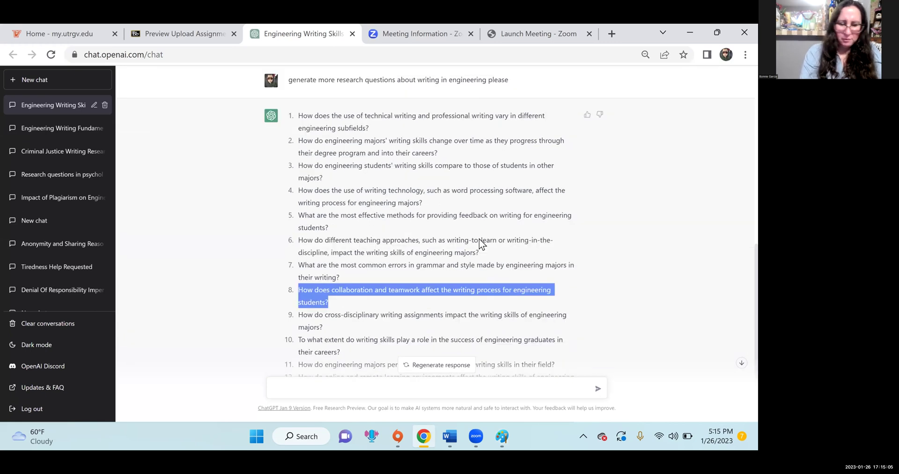
scroll(479, 238, down, 1)
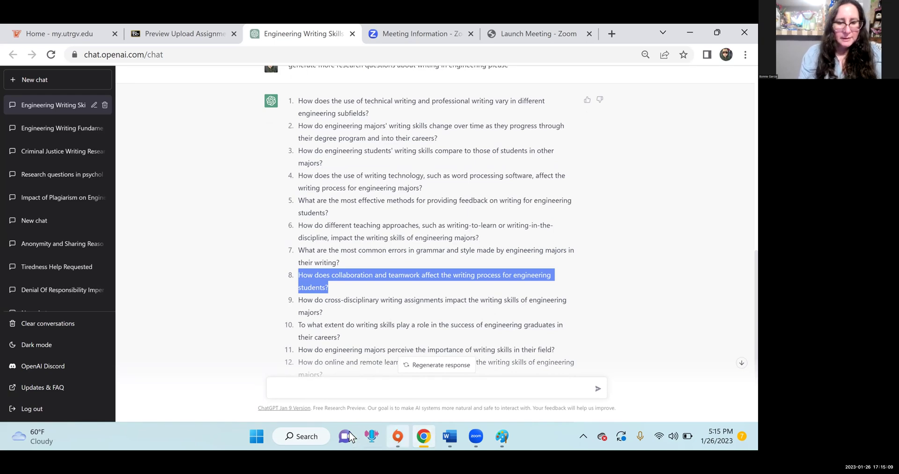
click(501, 433)
- Paste the second screenshot into a new blank image, discarding the unsaved changes to "ai work 1"
key(ctrl+v)
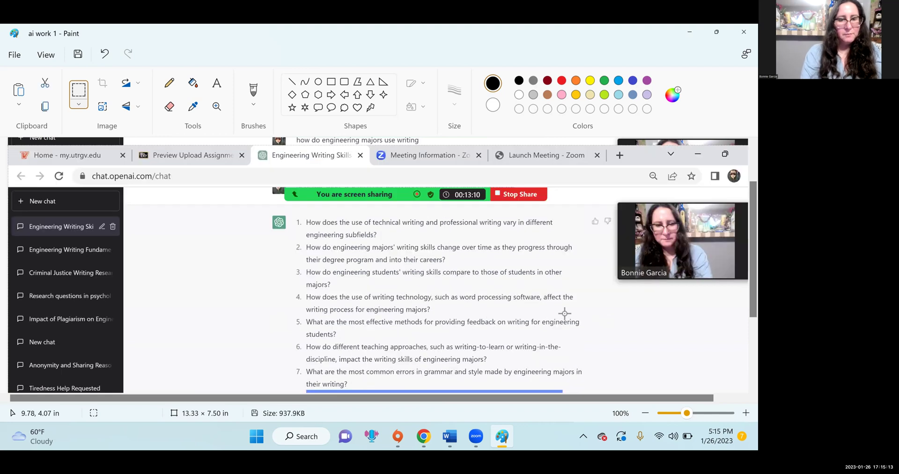
click(14, 55)
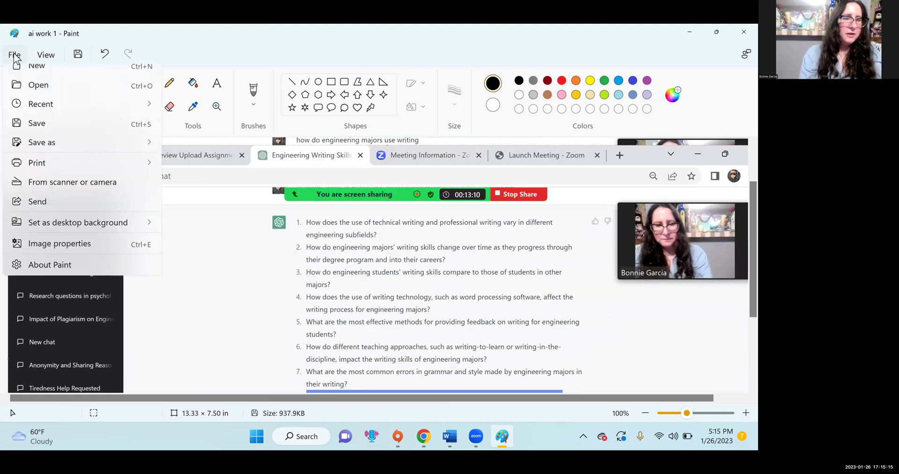
click(26, 71)
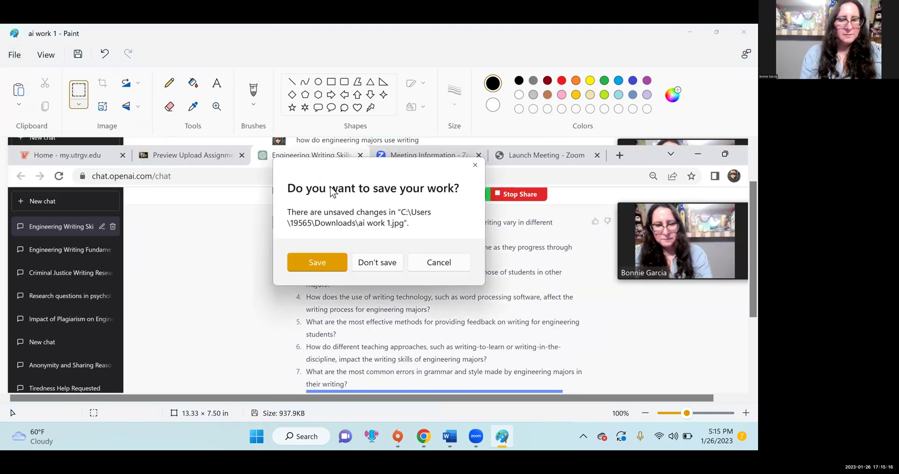
click(368, 265)
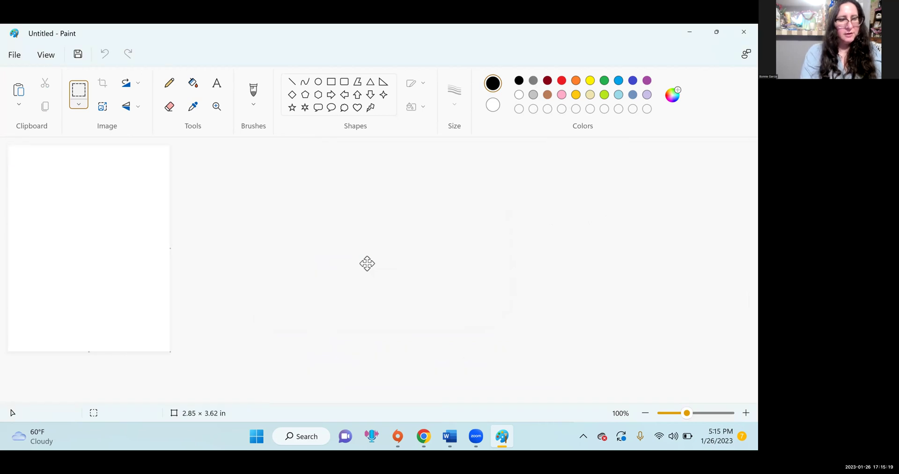
key(ctrl+v)
- Save the second screenshot as a JPEG picture named "ai work 2" in Downloads and minimize Paint
click(14, 56)
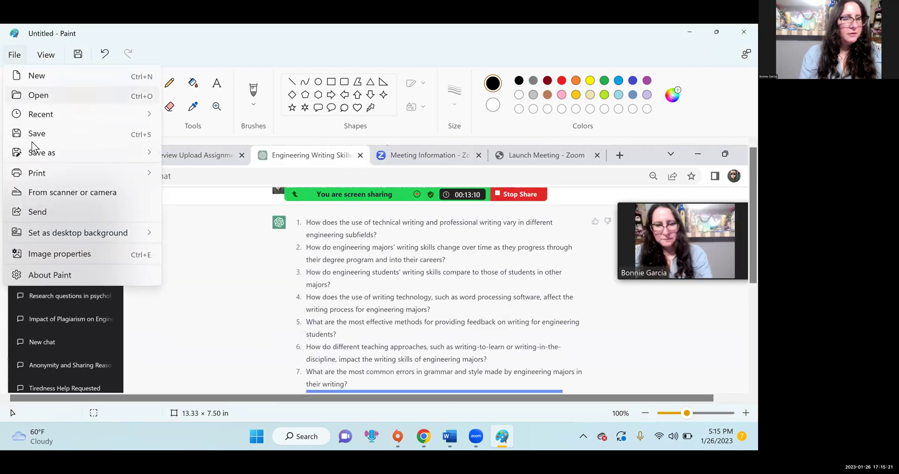
mouse_move(150, 153)
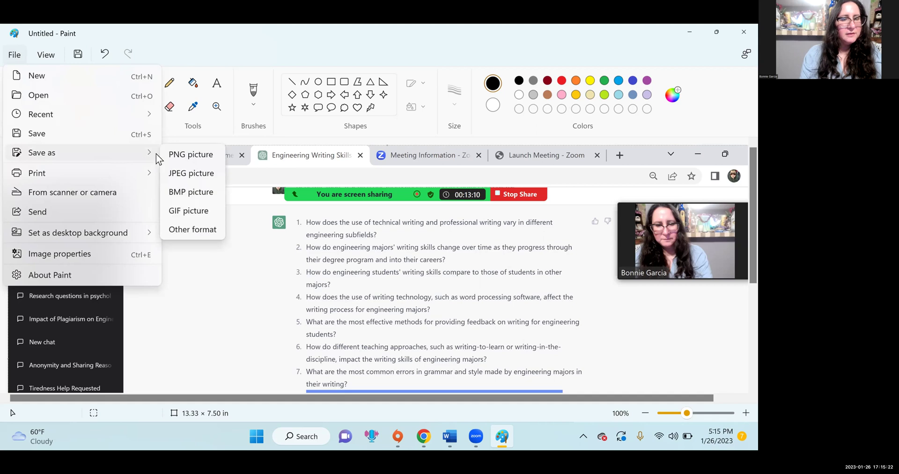
click(190, 175)
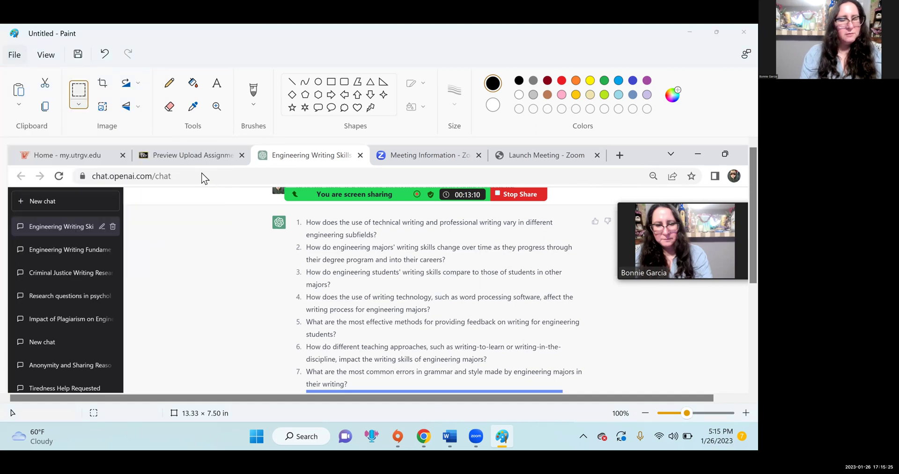
click(339, 275)
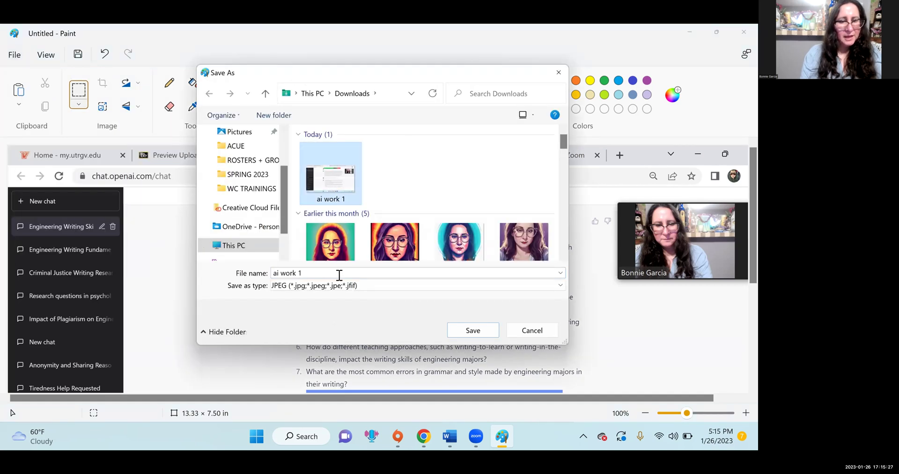
key(BackSpace)
text(2)
key(Return)
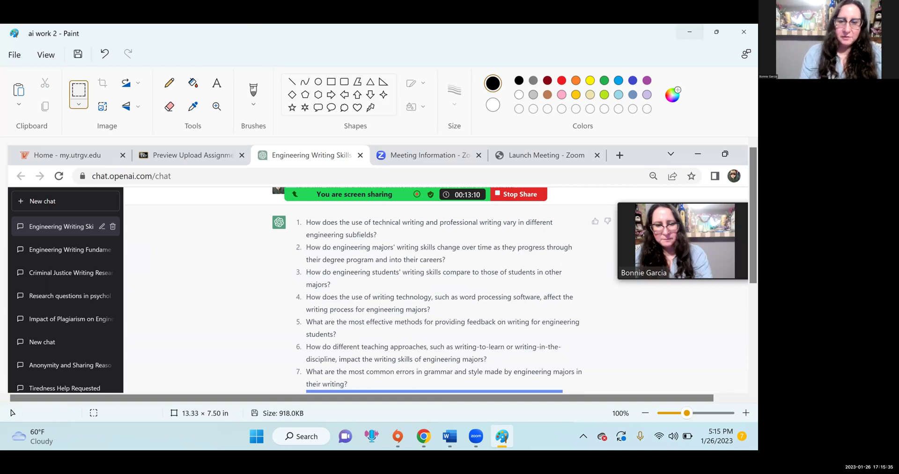
click(689, 32)
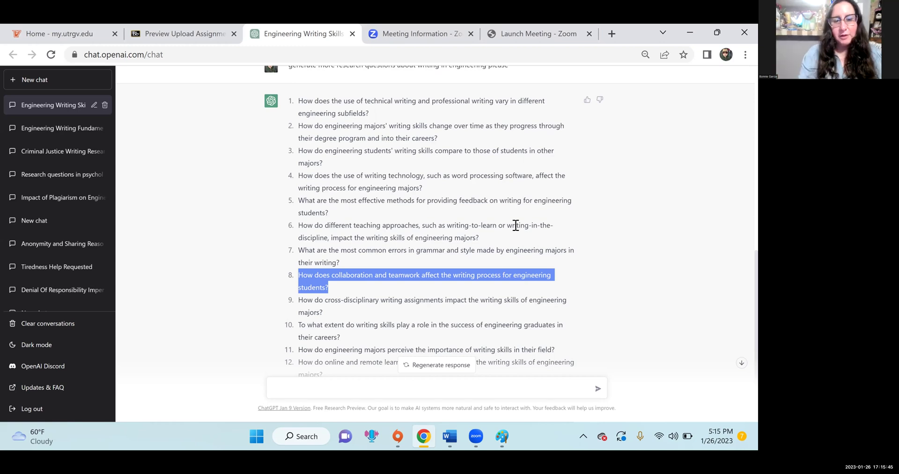
- Return to the Blackboard assignment and attach the local files "ai work 1" and "ai work 2" from Downloads to the submission
click(200, 33)
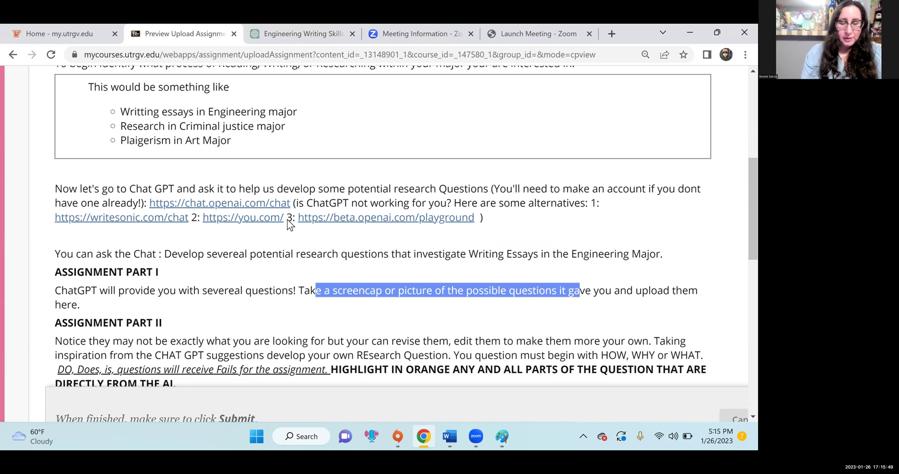
scroll(288, 219, up, 3)
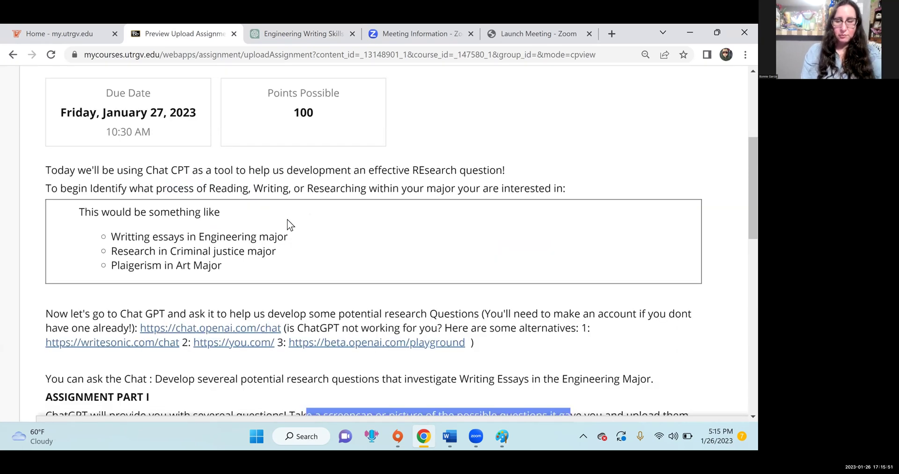
scroll(287, 219, down, 8)
key(ctrl+minus)
key(ctrl+minus)
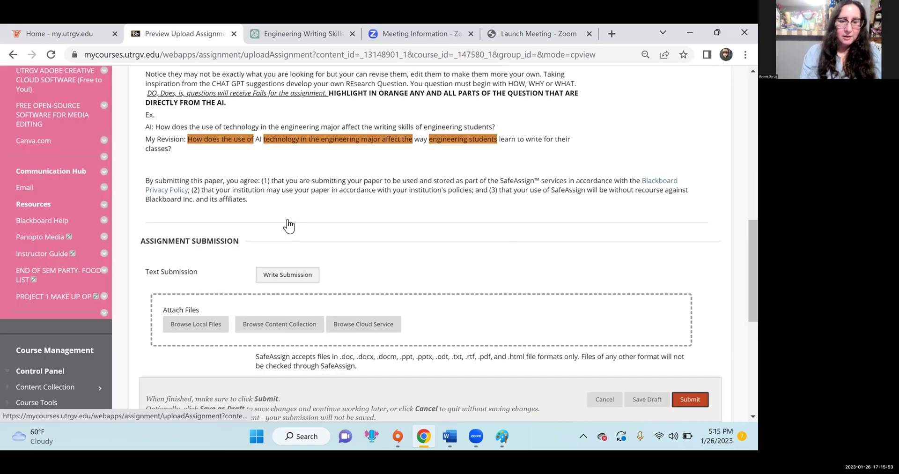
scroll(243, 255, down, 1)
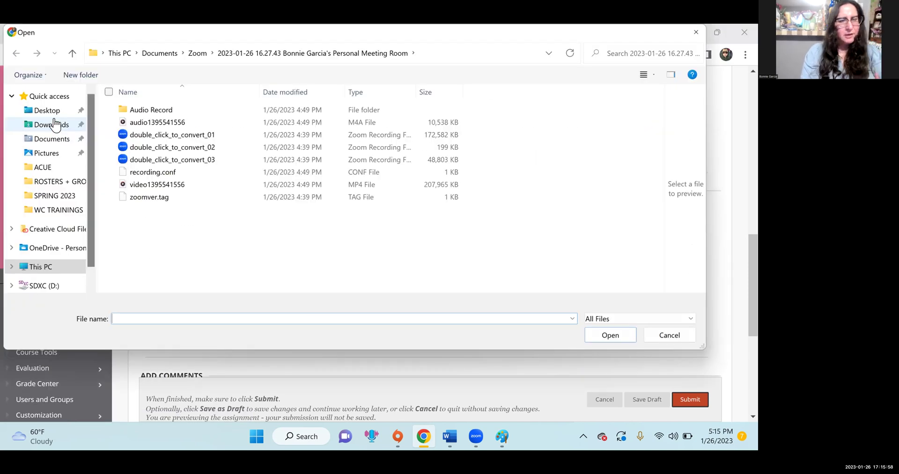
click(54, 124)
click(146, 142)
ctrl+click(188, 143)
click(609, 333)
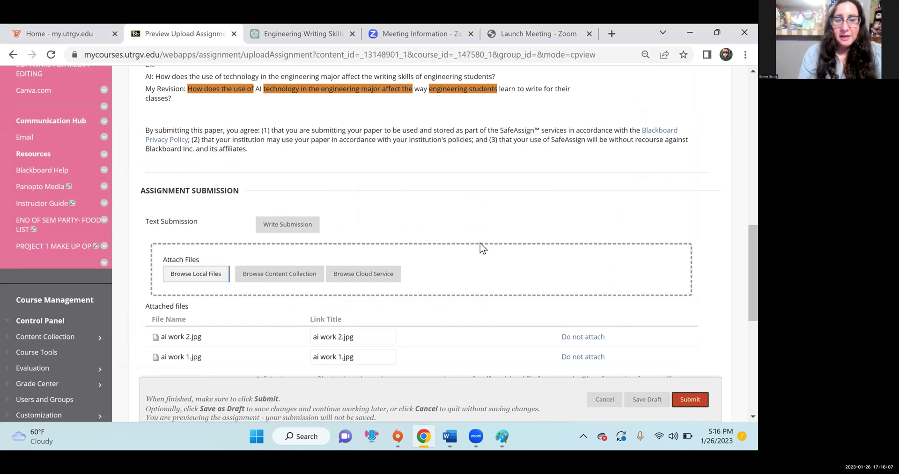
- Review the Assignment Part II instructions and the example revision, and open the text submission editor
scroll(479, 242, up, 2)
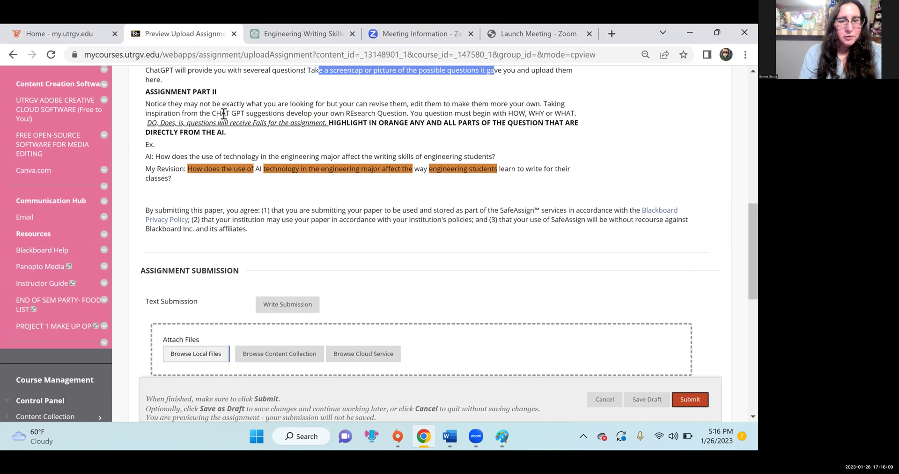
drag(224, 114, 253, 132)
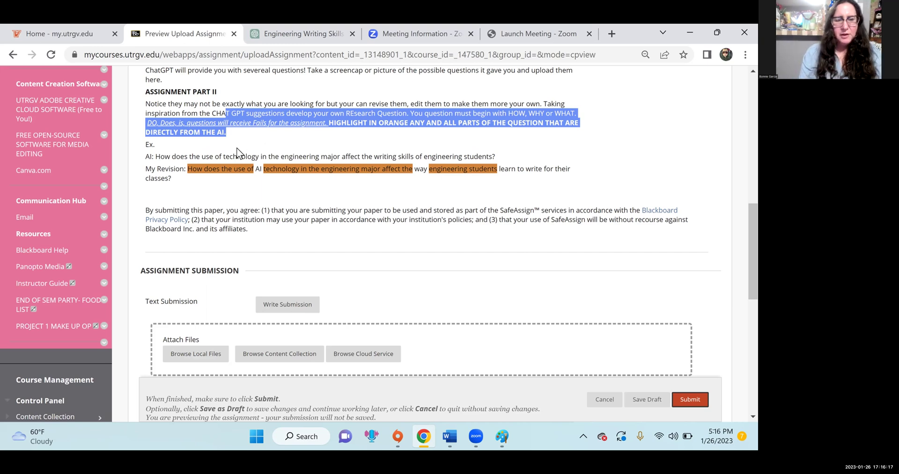
drag(204, 169, 496, 170)
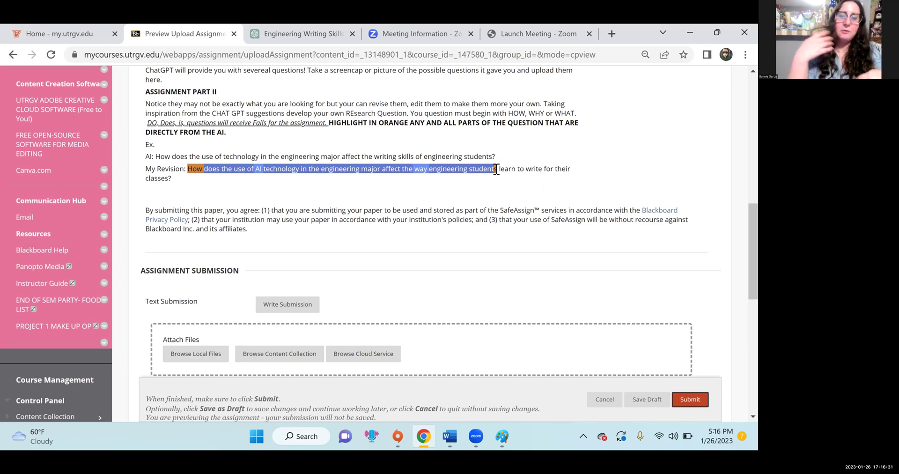
scroll(496, 168, down, 3)
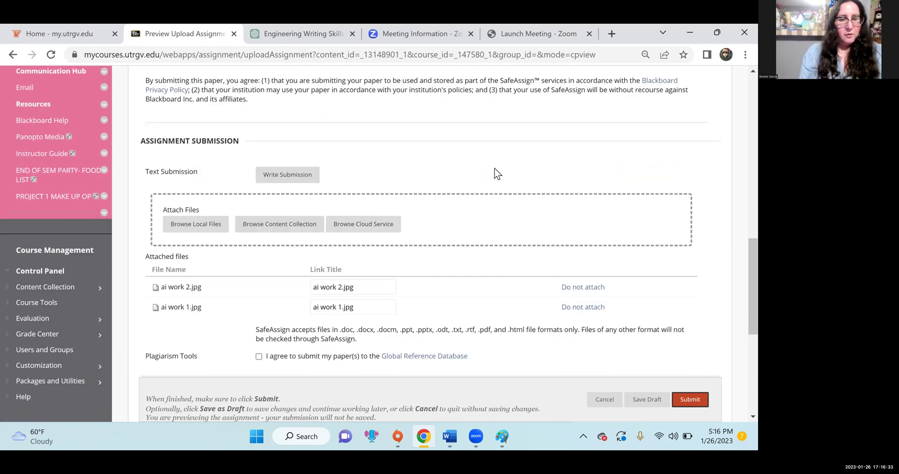
scroll(498, 173, down, 2)
click(285, 107)
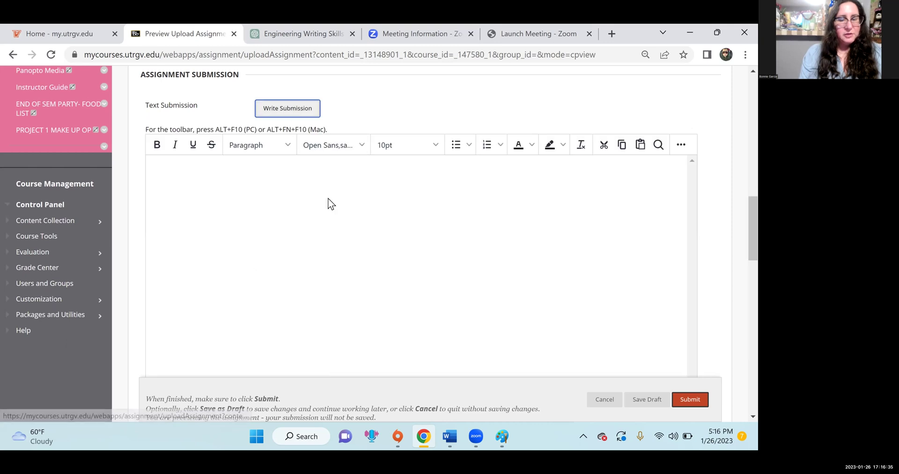
- Try to paste the clipboard content into the text submission after checking question 8 in ChatGPT
click(308, 32)
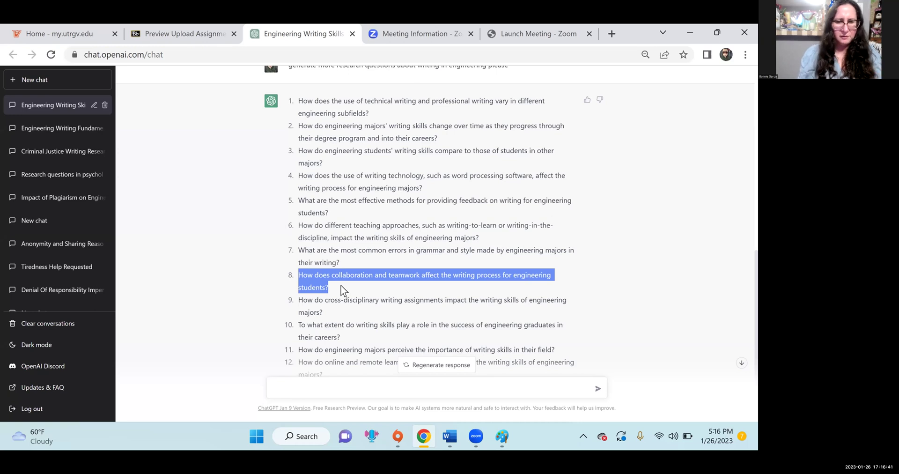
click(182, 34)
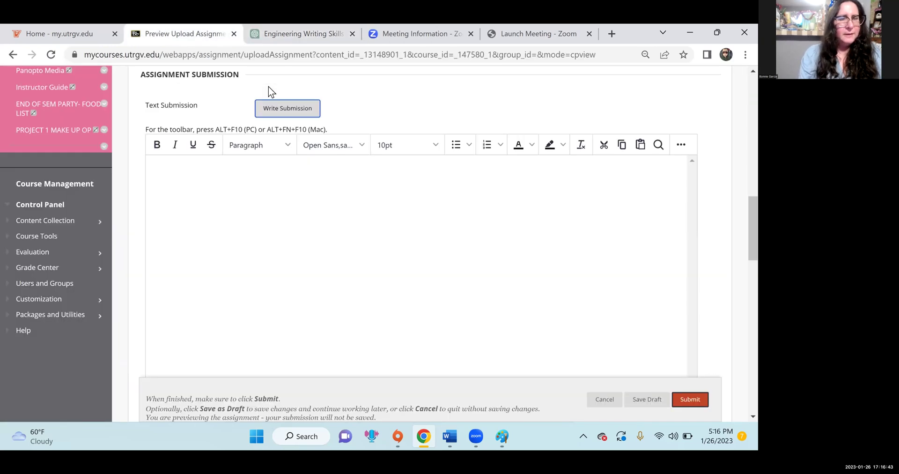
click(228, 167)
key(ctrl+v)
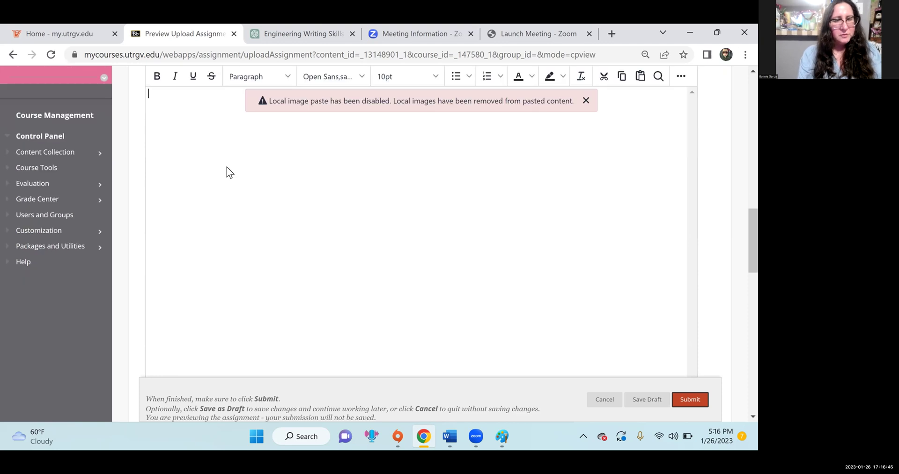
scroll(277, 183, down, 1)
scroll(279, 182, up, 1)
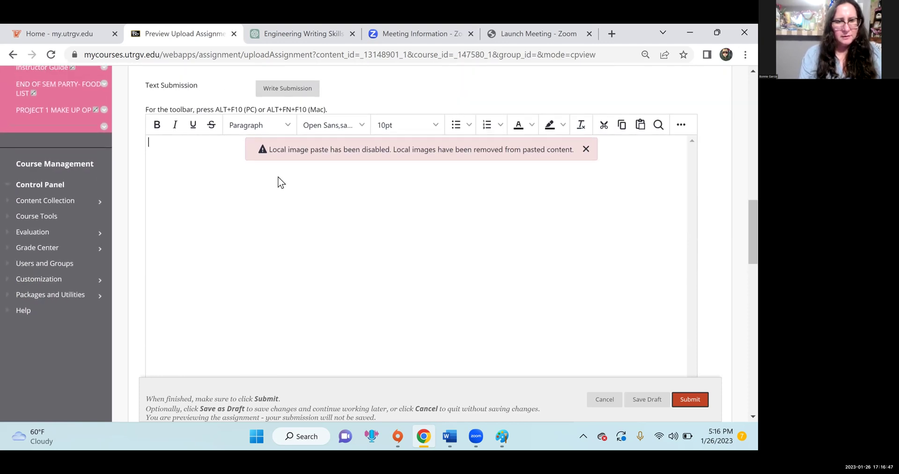
click(586, 158)
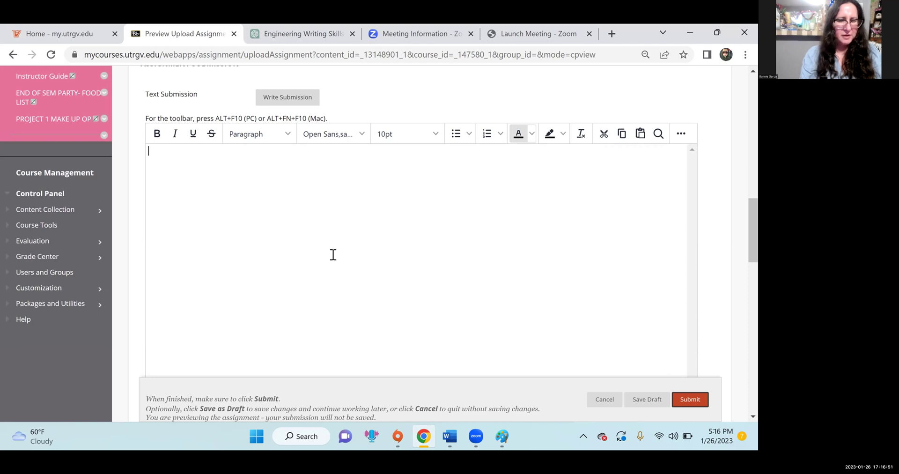
- Copy question 8 about collaboration and teamwork from the ChatGPT list and paste it into the assignment's text submission
key(ctrl+Tab)
triple_click(301, 279)
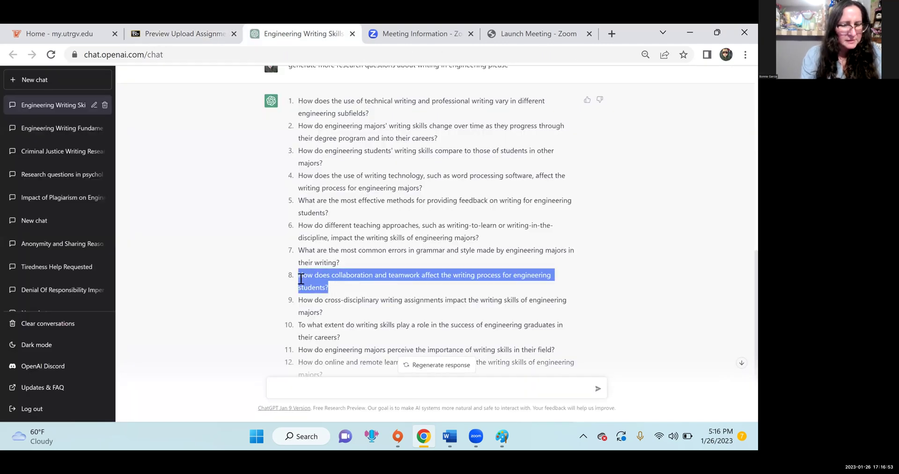
right_click(300, 279)
click(330, 288)
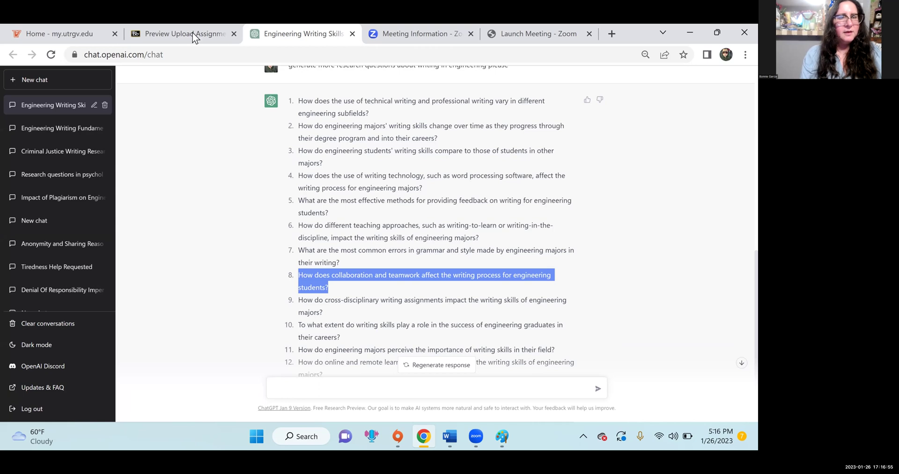
click(191, 32)
click(289, 225)
key(ctrl+v)
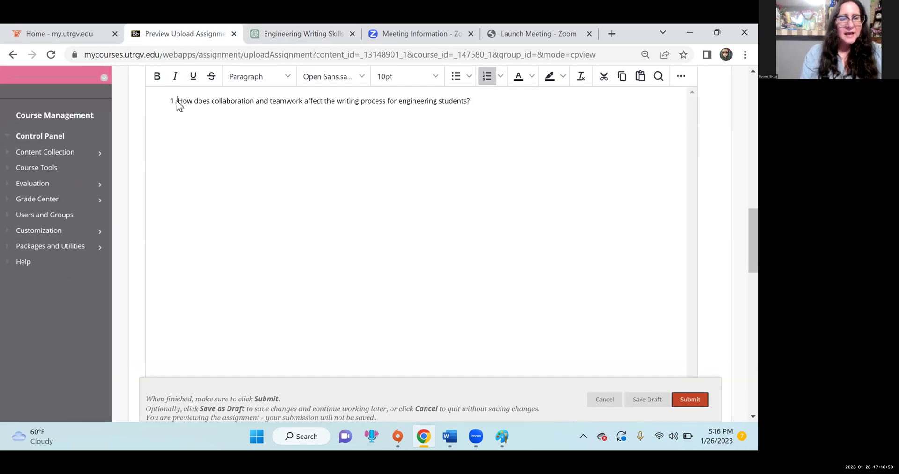
- Remove the list numbering from the pasted question, prefix it with "AI:" and start a new line below it
key(BackSpace)
text(AI:)
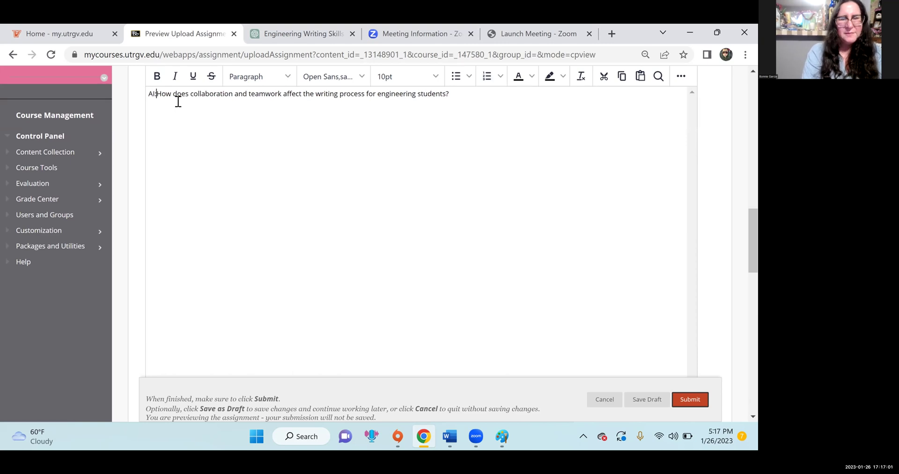
click(487, 92)
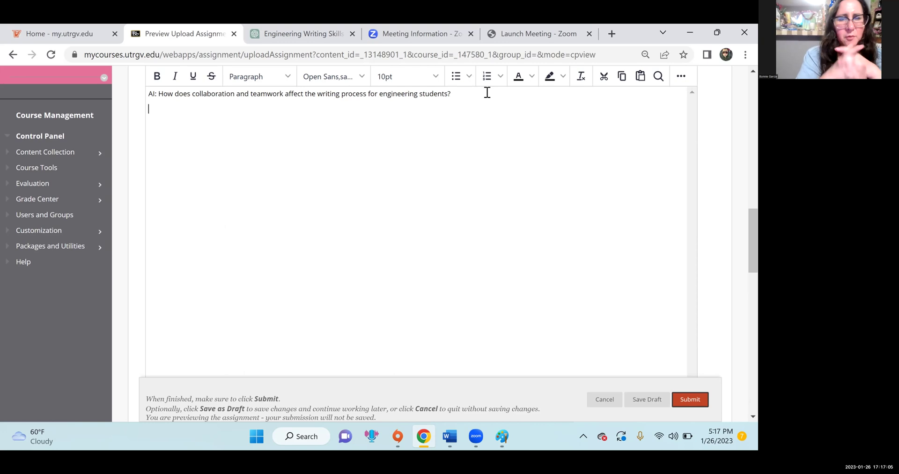
scroll(486, 92, up, 5)
scroll(486, 92, left, 3)
scroll(486, 93, up, 1)
scroll(485, 92, up, 1)
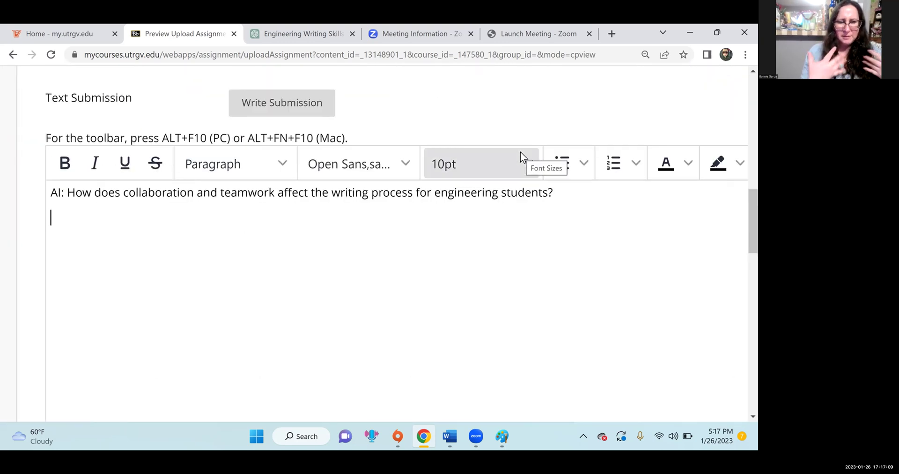
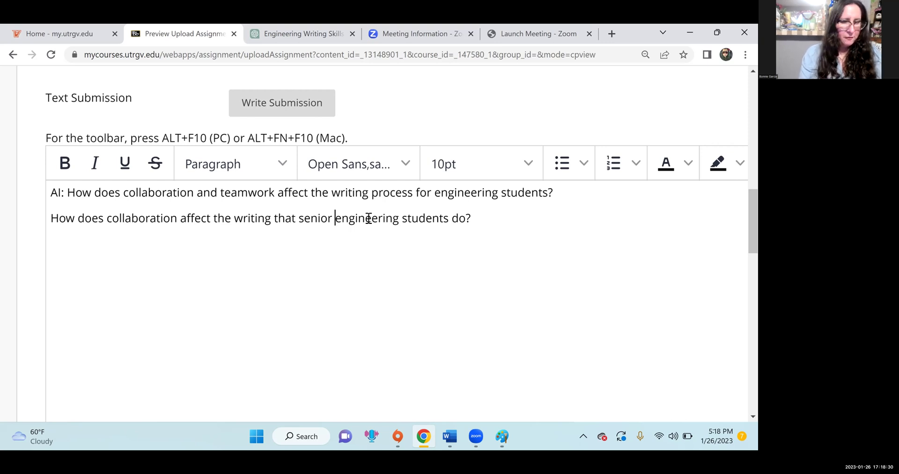
- Extend the revised question to end with "and what strategies can incoming students learn from them to prepare to work with others?"
click(475, 219)
key(BackSpace)
text(and f)
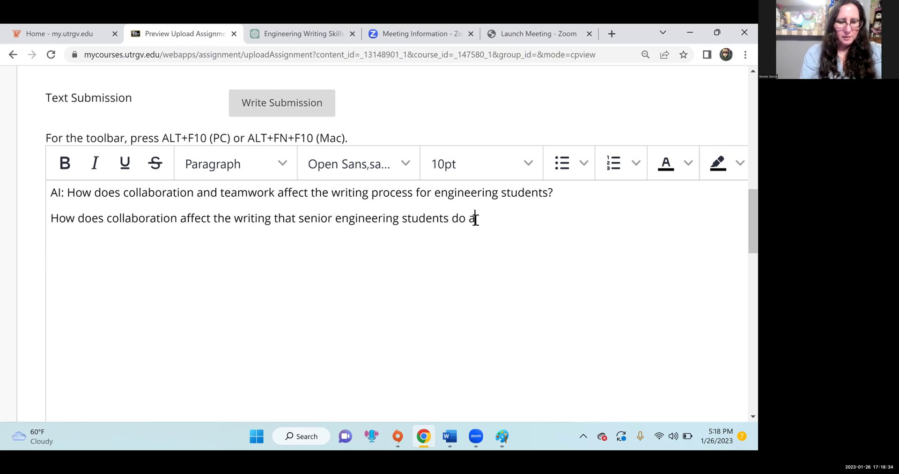
key(BackSpace)
text(what strategies can we learn from them to)
key(BackSpace)
key(BackSpace)
key(BackSpace)
key(BackSpace)
key(BackSpace)
key(BackSpace)
key(BackSpace)
key(BackSpace)
key(BackSpace)
key(BackSpace)
key(BackSpace)
key(BackSpace)
key(BackSpace)
key(BackSpace)
key(BackSpace)
key(BackSpace)
key(BackSpace)
key(BackSpace)
key(BackSpace)
key(BackSpace)
key(BackSpace)
text(incomo)
key(BackSpace)
text(ing students learn from )
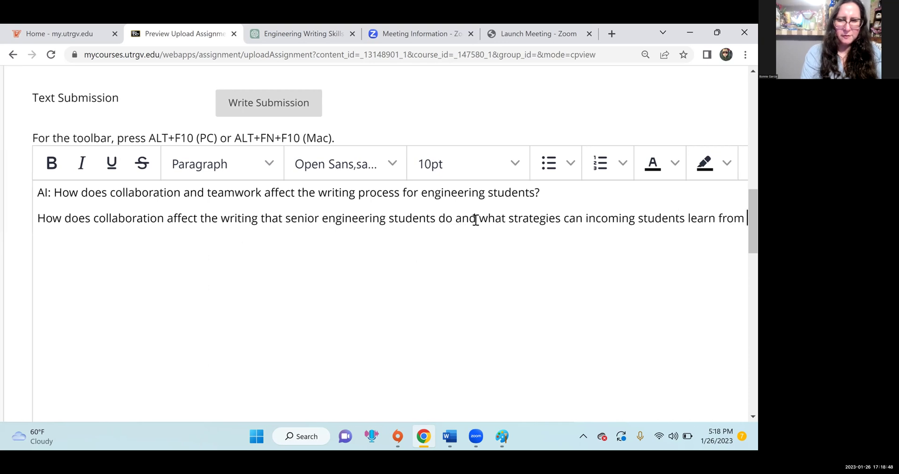
text(them to p)
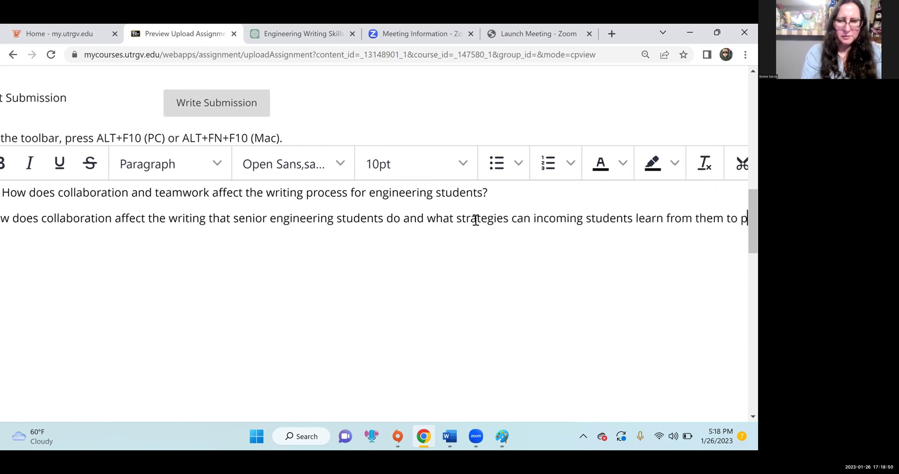
text(repare to work)
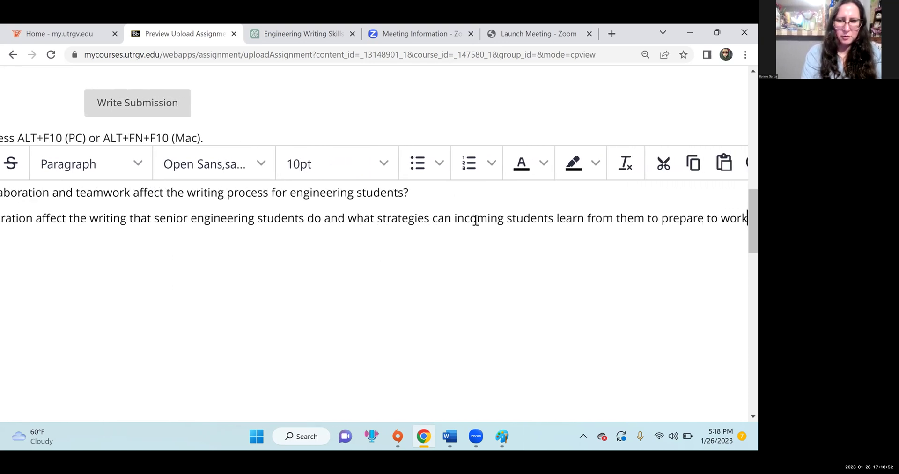
text( with others?)
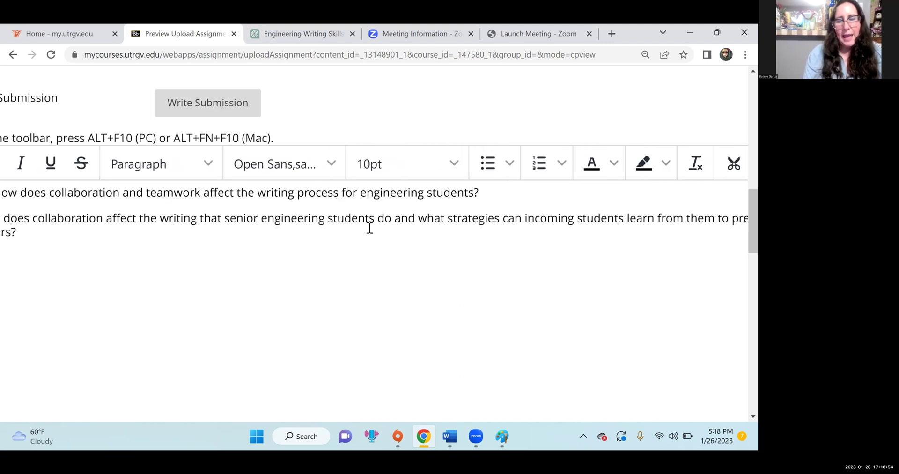
key(ctrl+minus)
key(ctrl+minus)
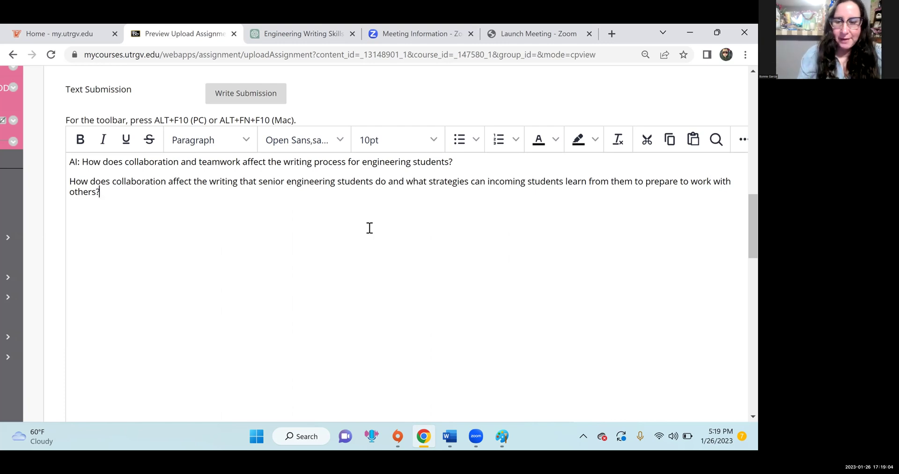
drag(123, 200, 67, 182)
key(ctrl+b)
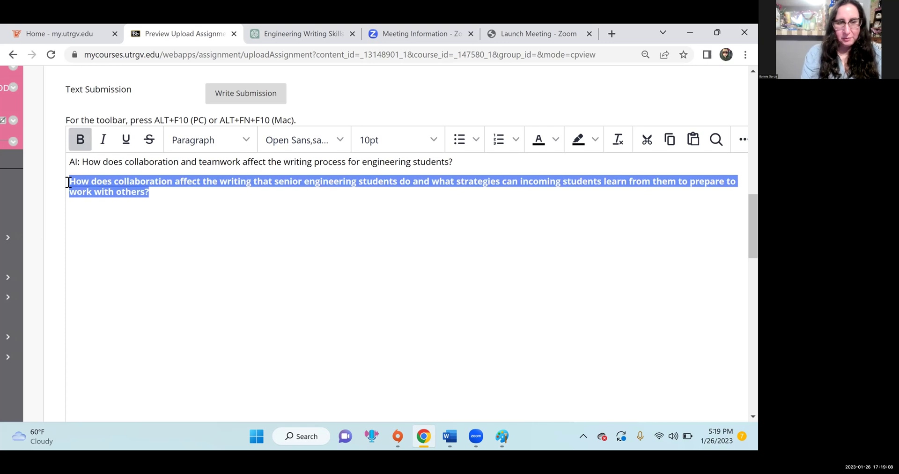
key(ctrl+b)
click(173, 242)
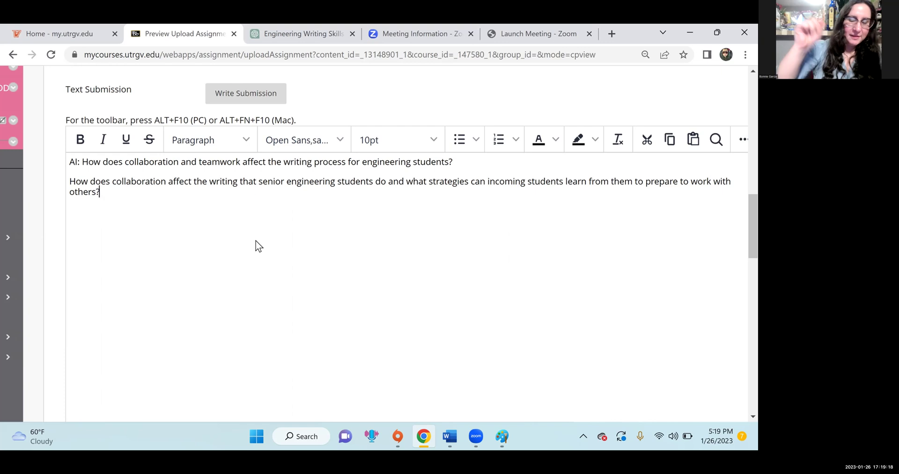
- Highlight "How does collaboration" and "affect the writing" in orange in the revised question, and return to the ChatGPT questions
click(72, 180)
drag(72, 180, 165, 179)
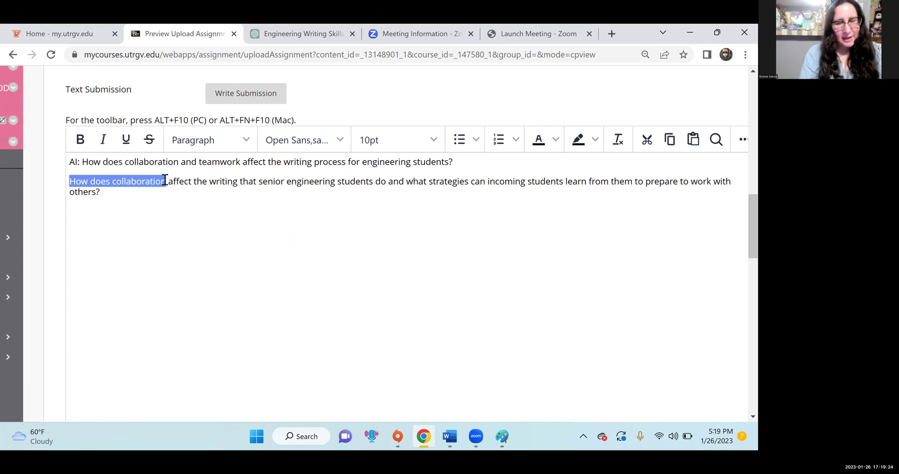
click(595, 139)
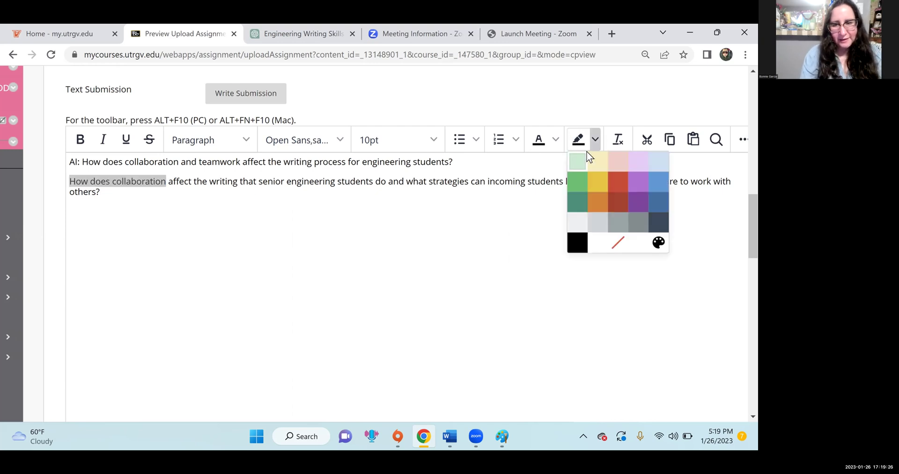
click(594, 200)
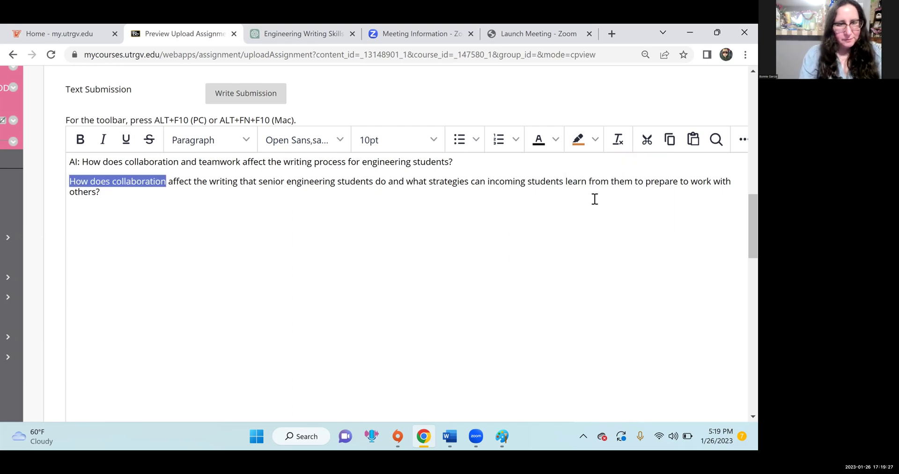
click(245, 238)
drag(170, 181, 238, 182)
click(578, 139)
click(266, 221)
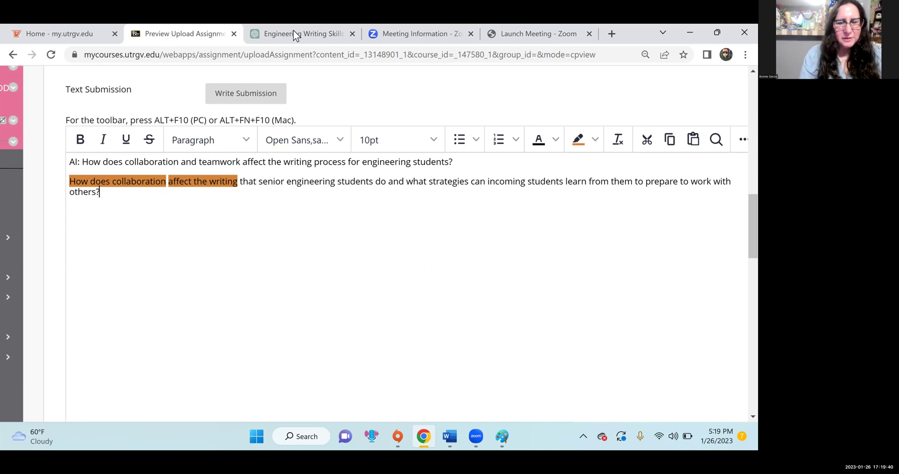
key(ctrl+Tab)
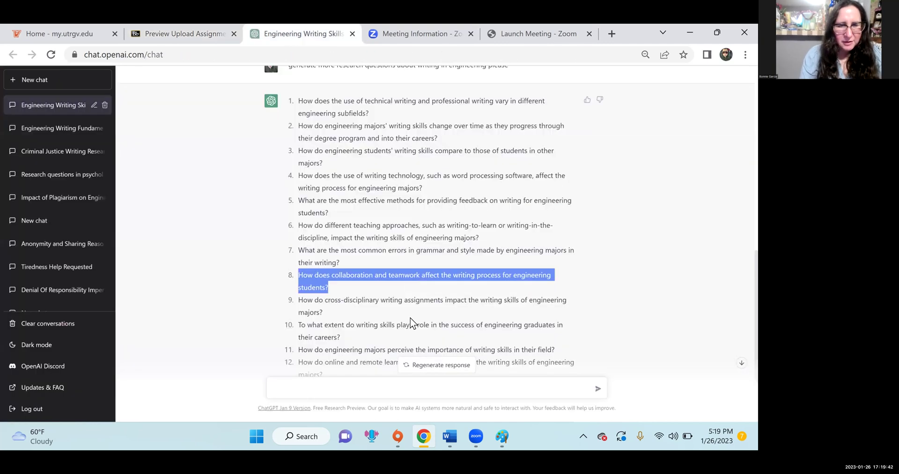
- Highlight "students" in orange in the revised question of the assignment's text submission
scroll(456, 206, up, 3)
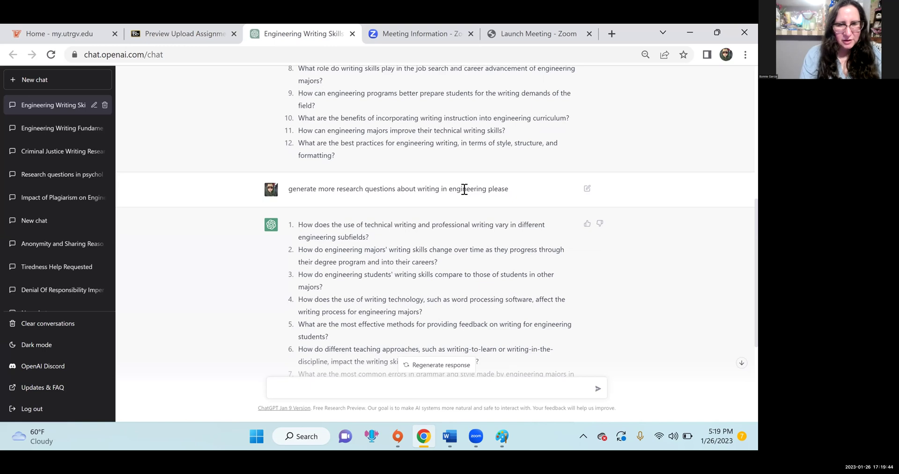
drag(462, 189, 287, 82)
key(ctrl+shift+Tab)
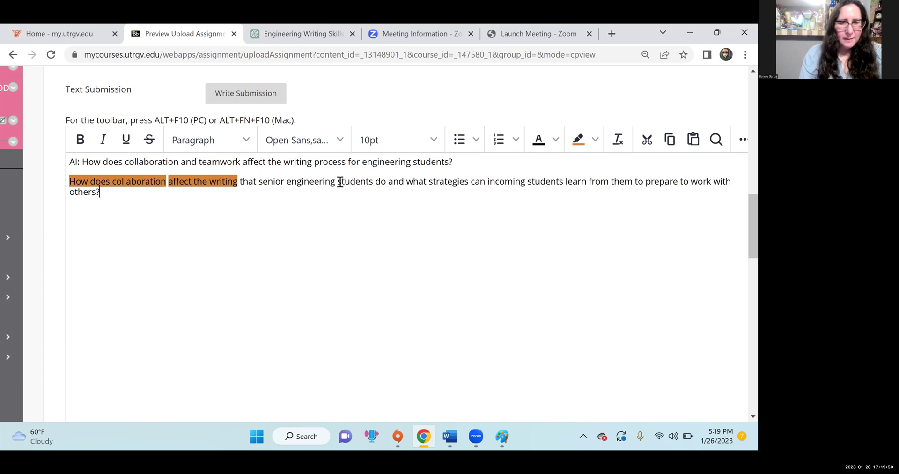
drag(341, 182, 384, 183)
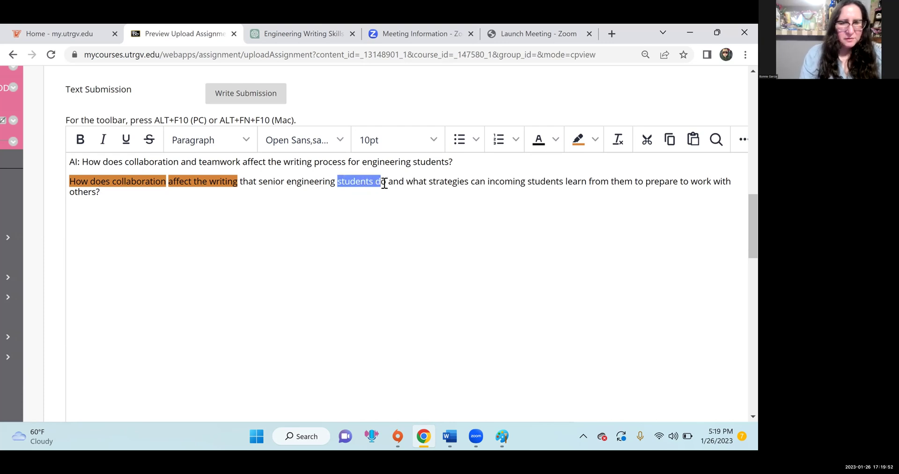
scroll(384, 183, up, 1)
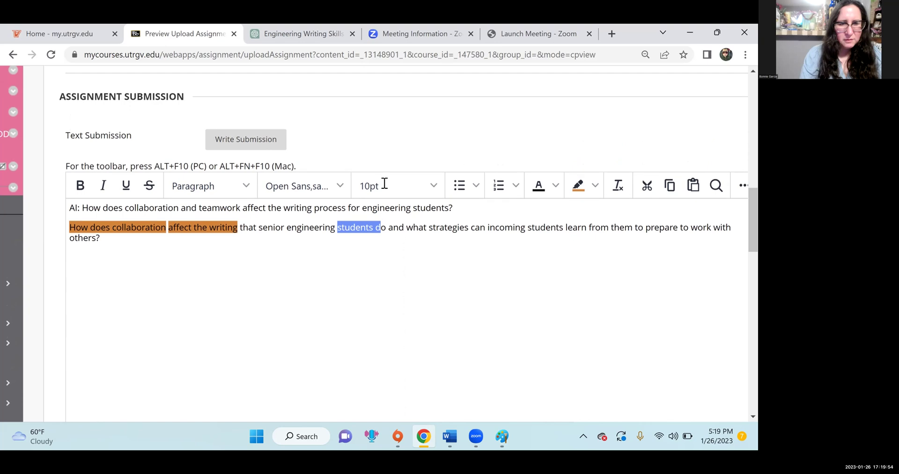
click(365, 234)
click(363, 225)
double_click(364, 225)
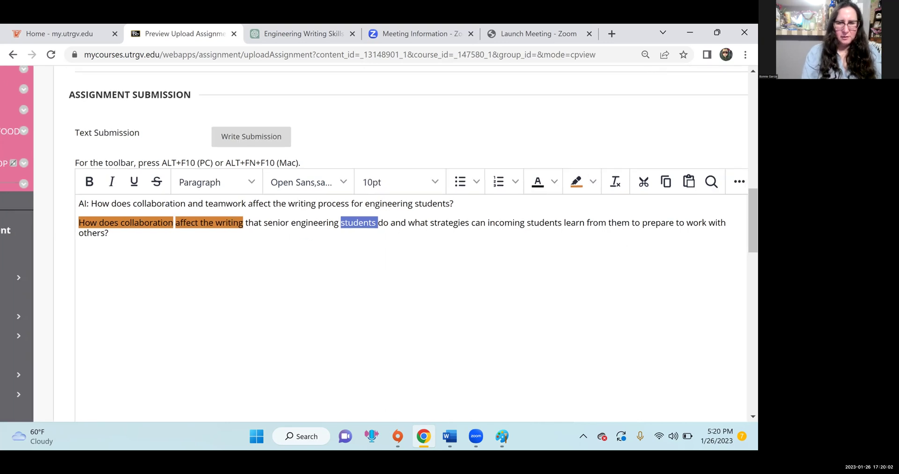
key(ctrl+minus)
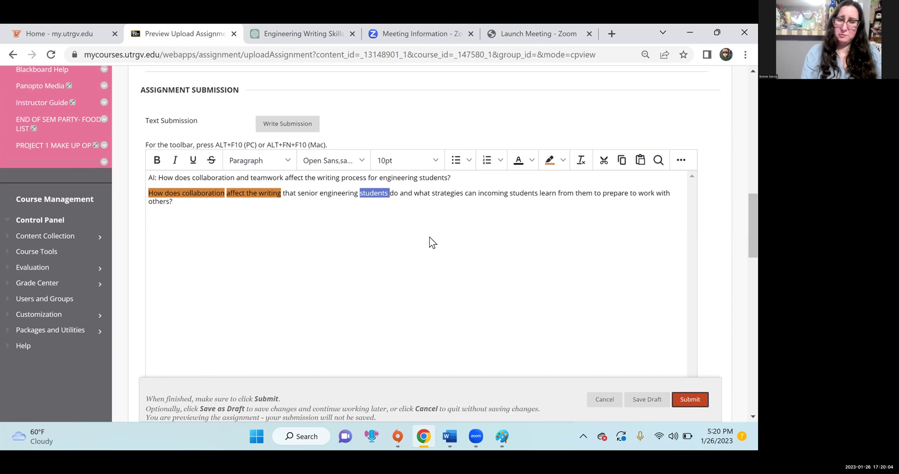
click(428, 237)
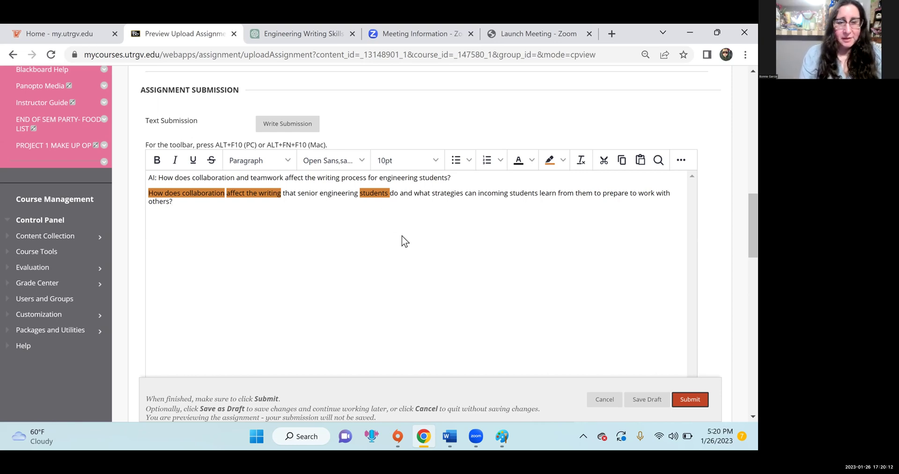
- Review the assignment's instructions and example, the submission text and attached files, and the start of the ChatGPT conversation
scroll(468, 252, up, 1)
scroll(478, 255, up, 4)
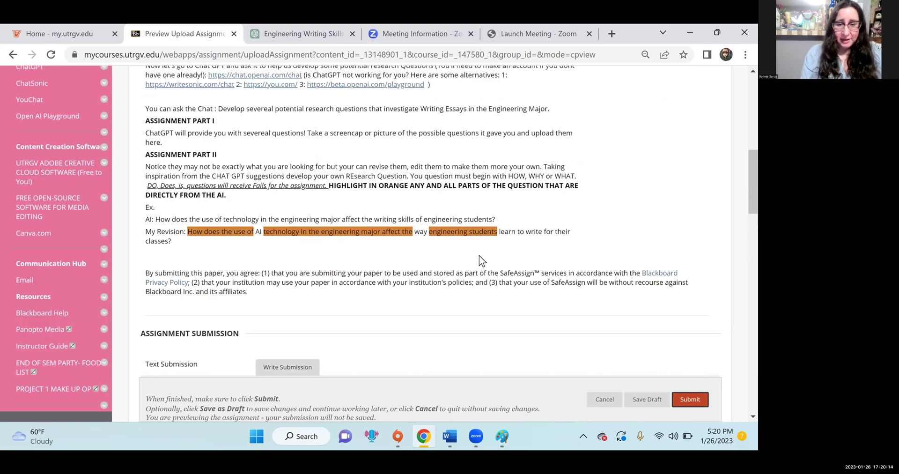
scroll(479, 254, down, 3)
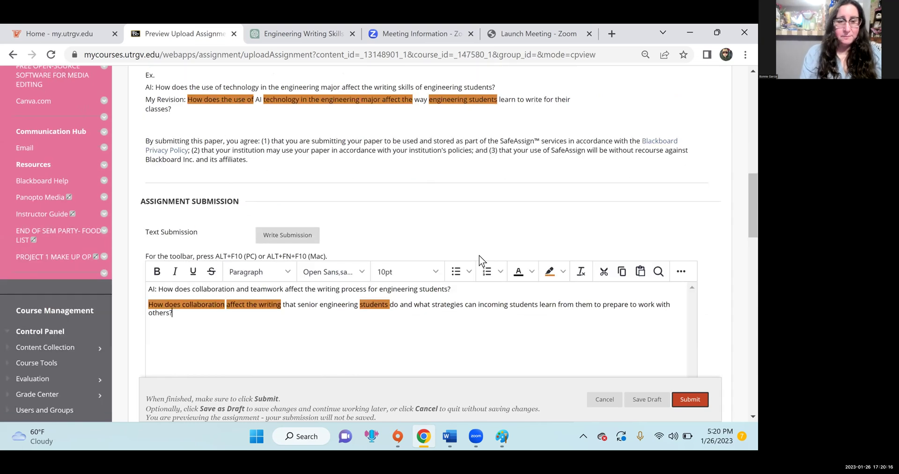
scroll(479, 254, down, 15)
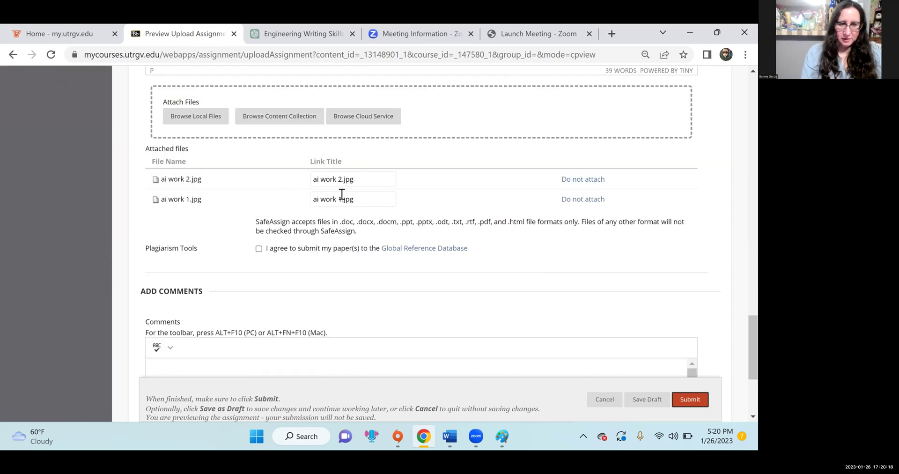
scroll(323, 196, up, 12)
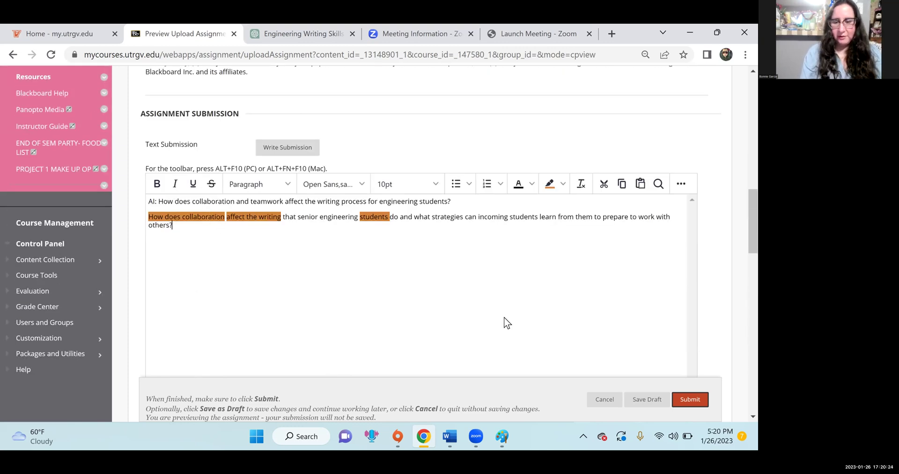
scroll(421, 243, down, 1)
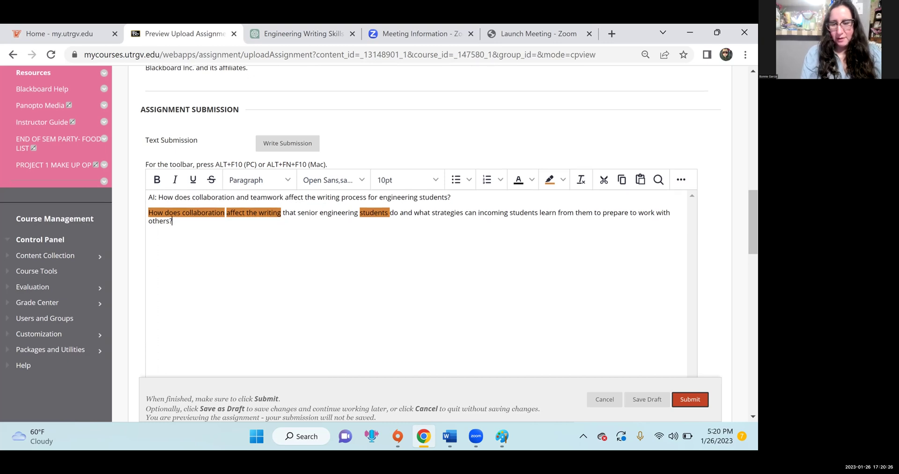
scroll(421, 244, down, 5)
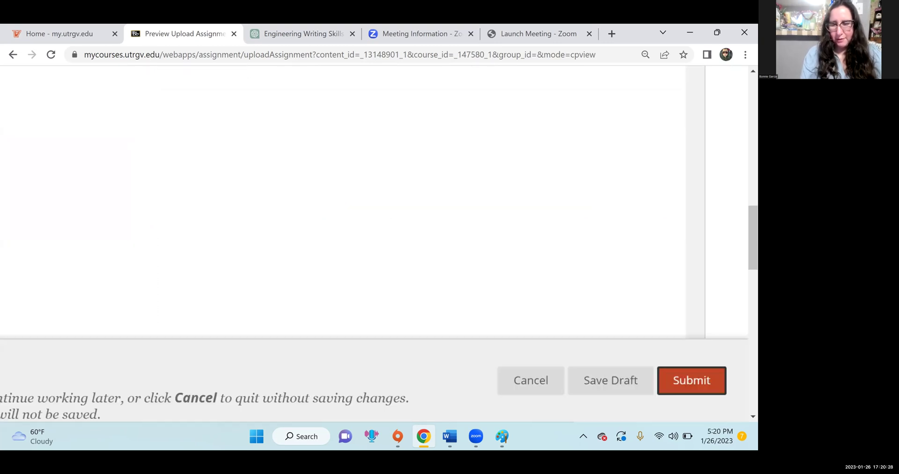
scroll(421, 243, up, 5)
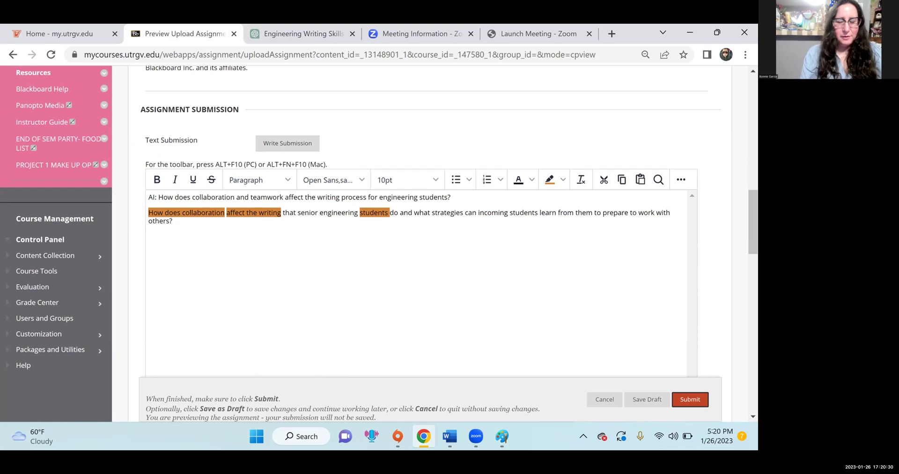
scroll(421, 243, up, 1)
scroll(642, 281, up, 4)
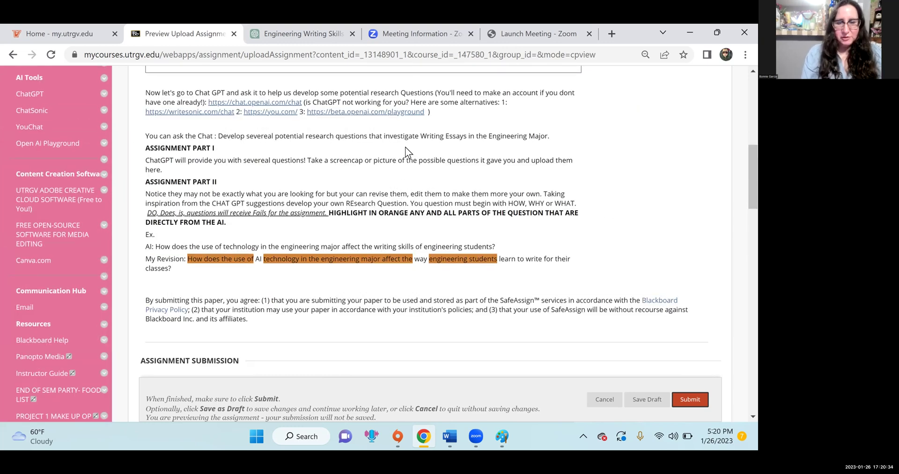
key(ctrl+Tab)
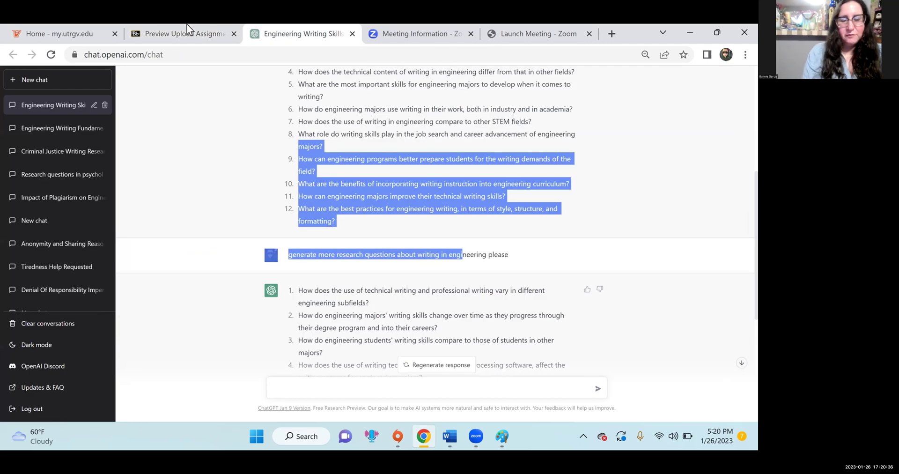
scroll(435, 220, up, 5)
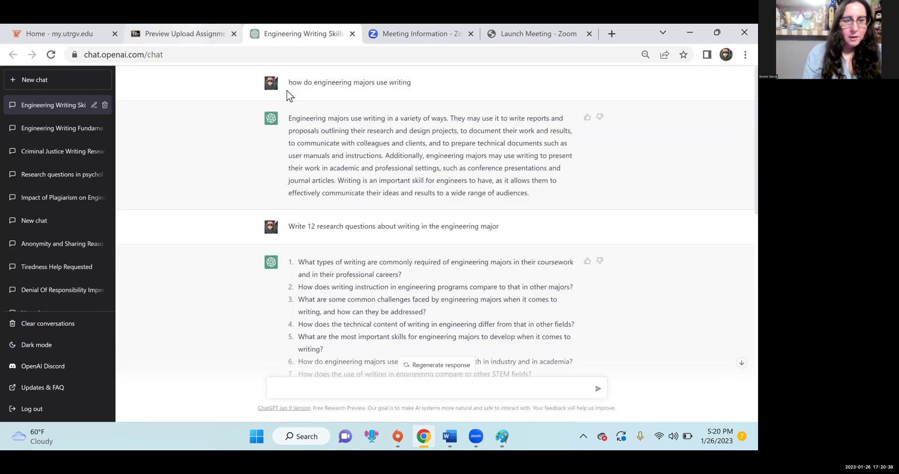
click(178, 30)
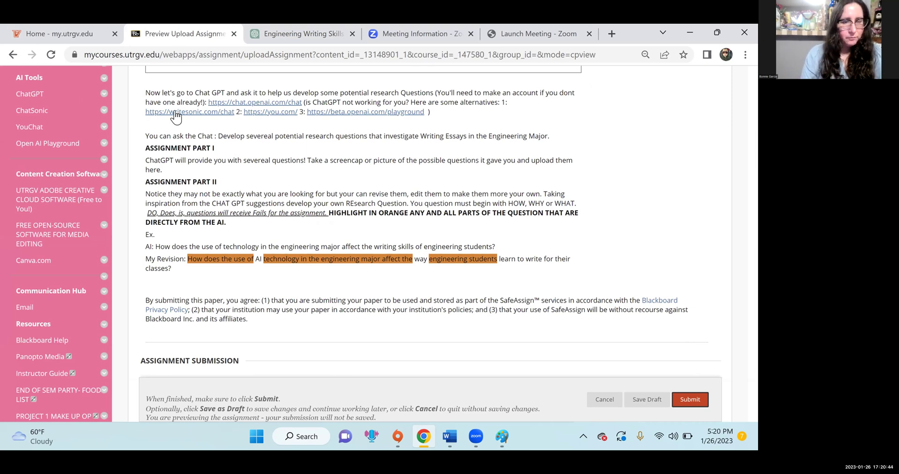
key(ctrl+plus)
key(ctrl+plus)
key(ctrl+plus)
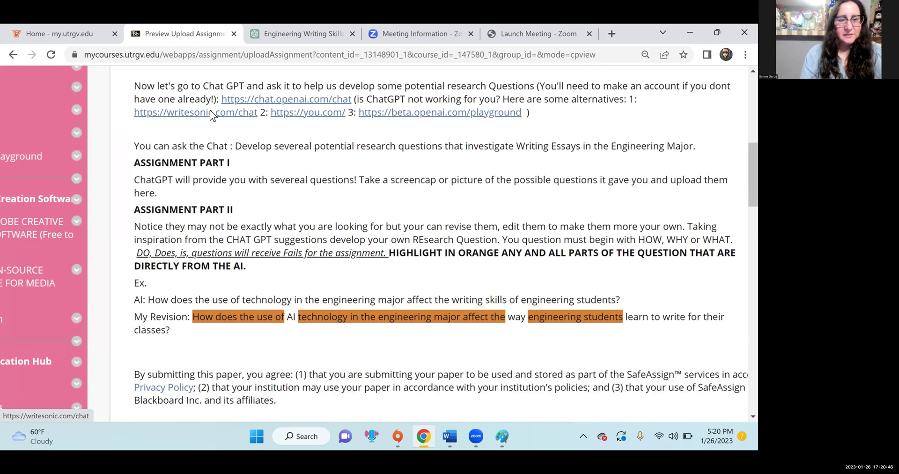
key(ctrl+plus)
right_click(243, 126)
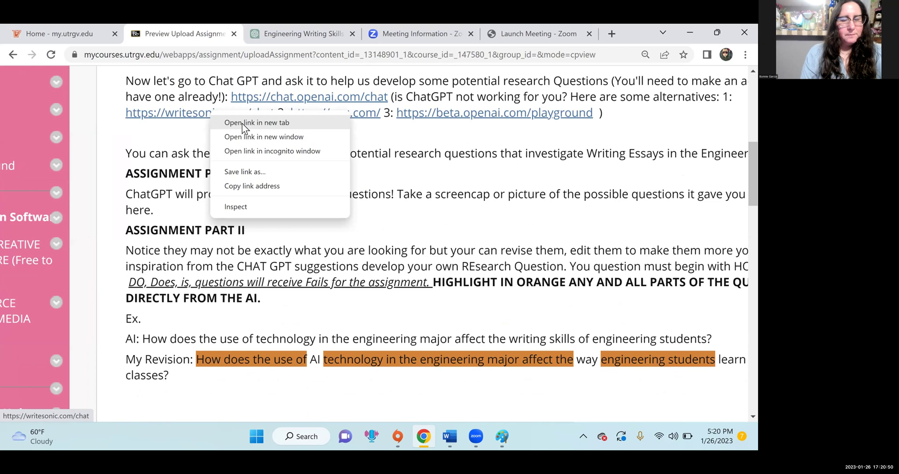
click(257, 122)
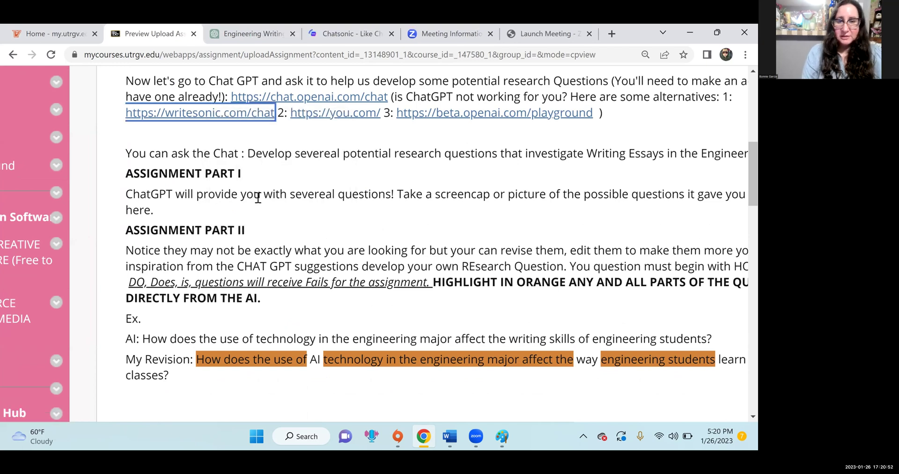
key(ctrl+Tab)
key(ctrl+Tab)
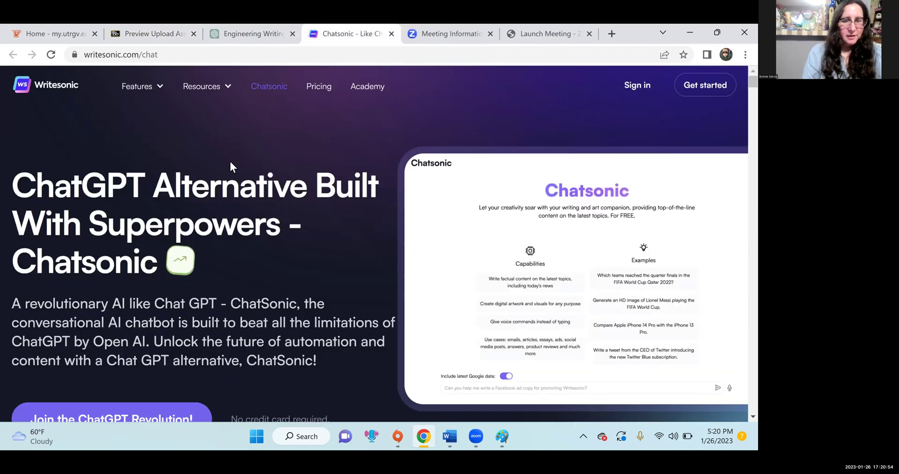
- Enter the Chatsonic chat application through "Join the ChatGPT Revolution!" on the Writesonic page
scroll(114, 252, down, 2)
scroll(114, 252, down, 3)
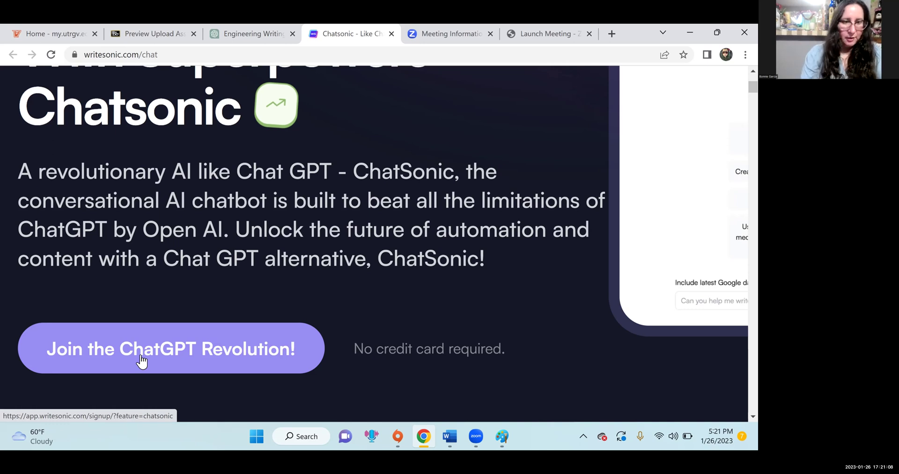
scroll(141, 357, down, 1)
scroll(138, 323, down, 4)
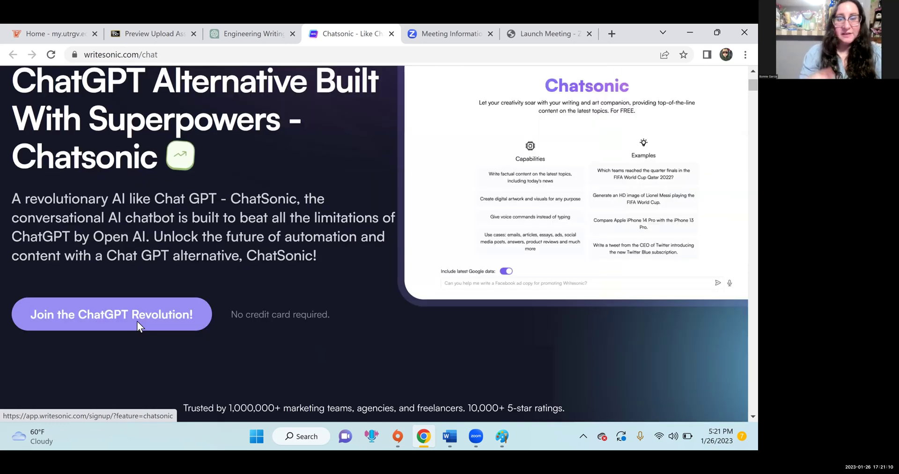
click(137, 323)
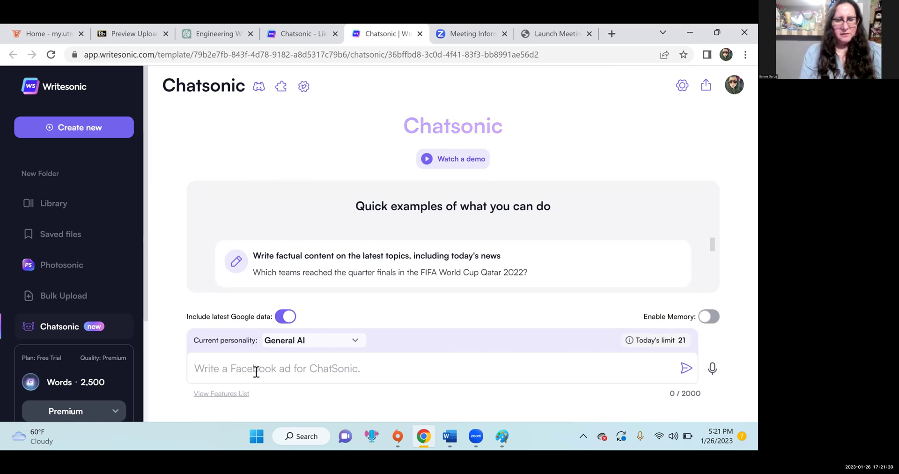
- Examine Chatsonic's prompt area and its list of AI personalities, keeping General AI
scroll(254, 371, up, 2)
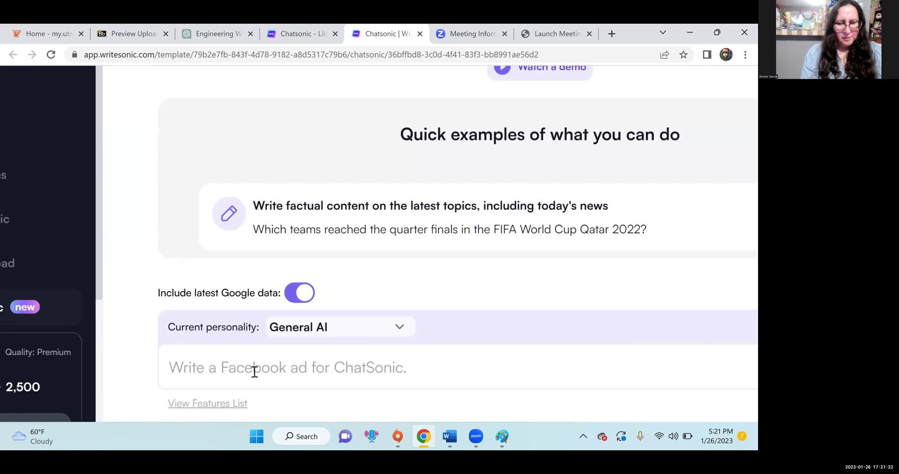
scroll(254, 371, up, 2)
scroll(254, 371, down, 4)
click(255, 371)
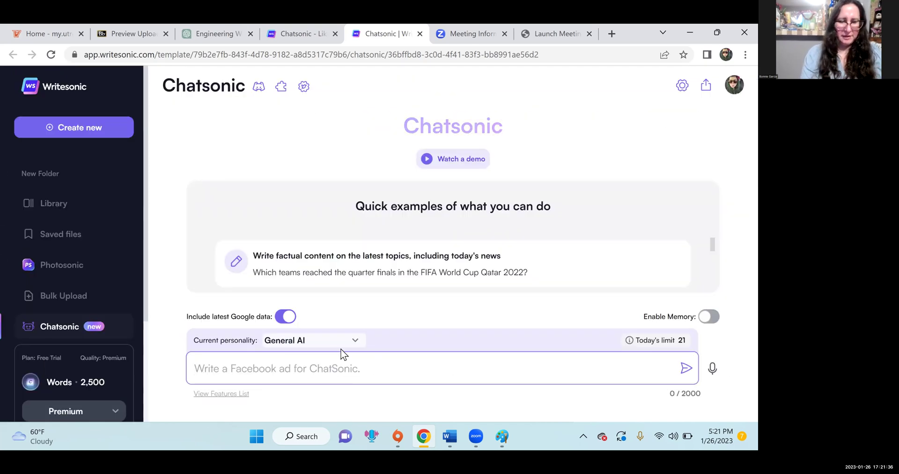
click(355, 341)
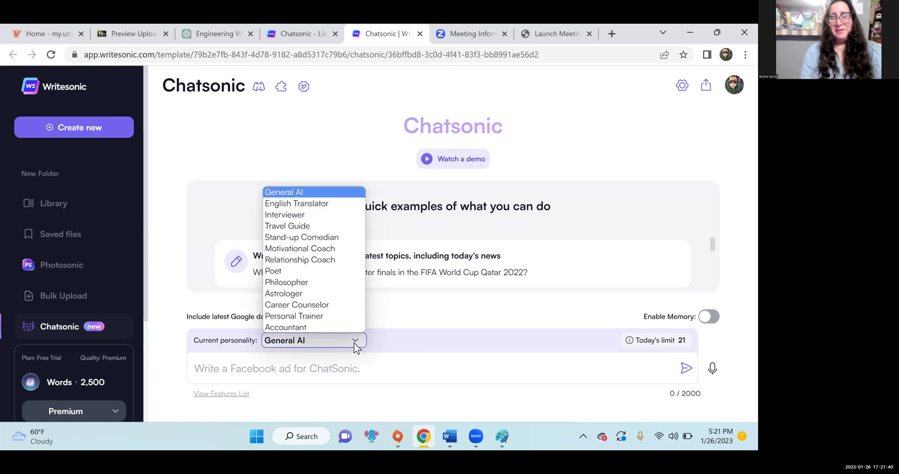
click(354, 344)
click(334, 365)
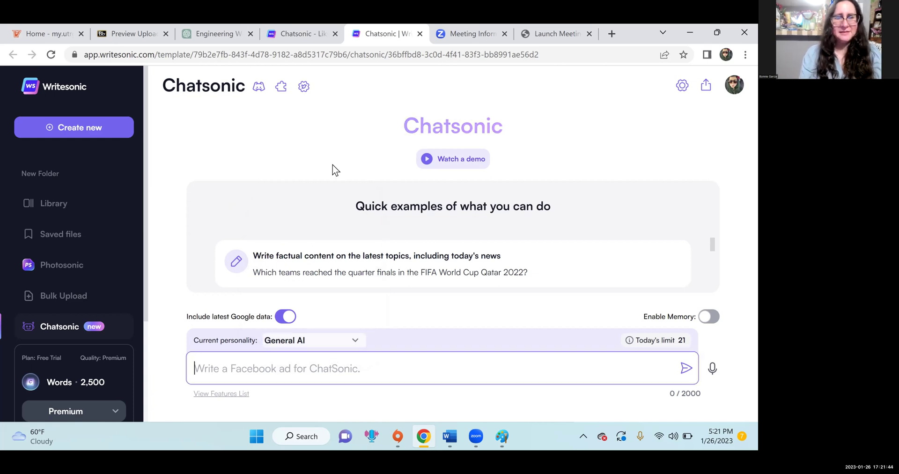
- In the ChatGPT conversation, find and select the prompt "Write 12 research questions about writing in the engineering major"
click(201, 25)
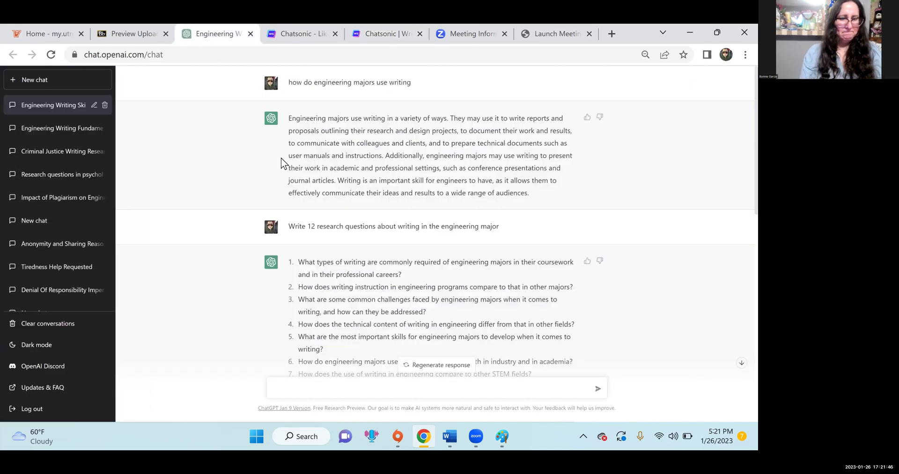
scroll(280, 158, down, 4)
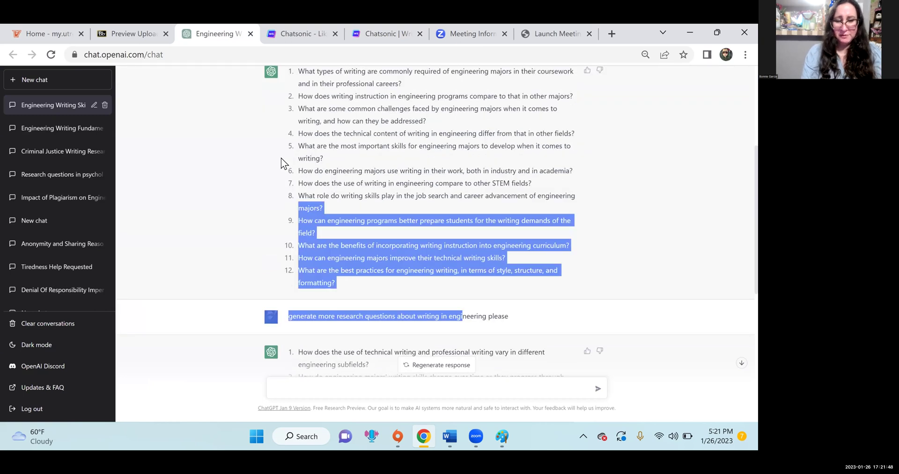
click(281, 158)
scroll(281, 158, down, 5)
scroll(281, 158, up, 10)
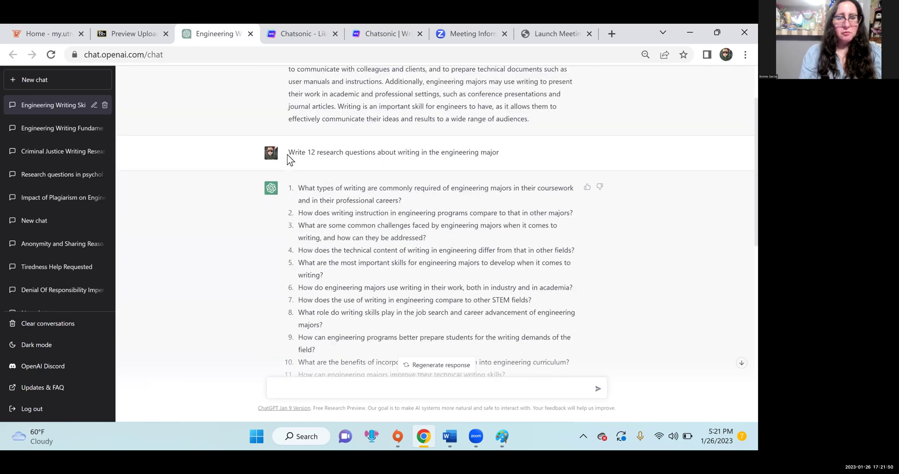
drag(290, 153, 500, 151)
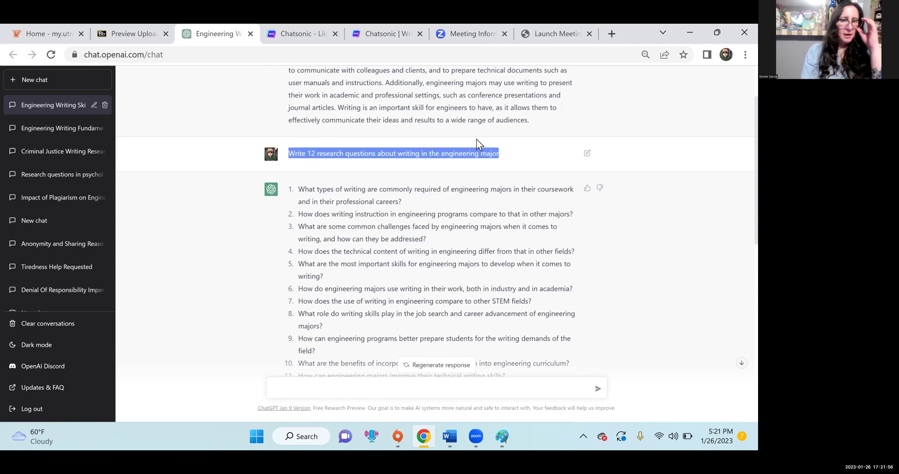
- Submit the prompt "Write 12 research questions about reading in the engineering major" in Chatsonic
click(299, 28)
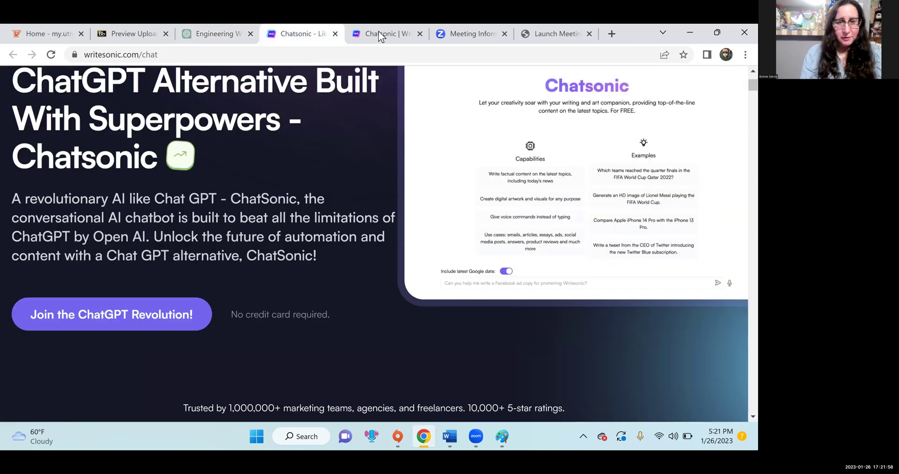
key(ctrl+Tab)
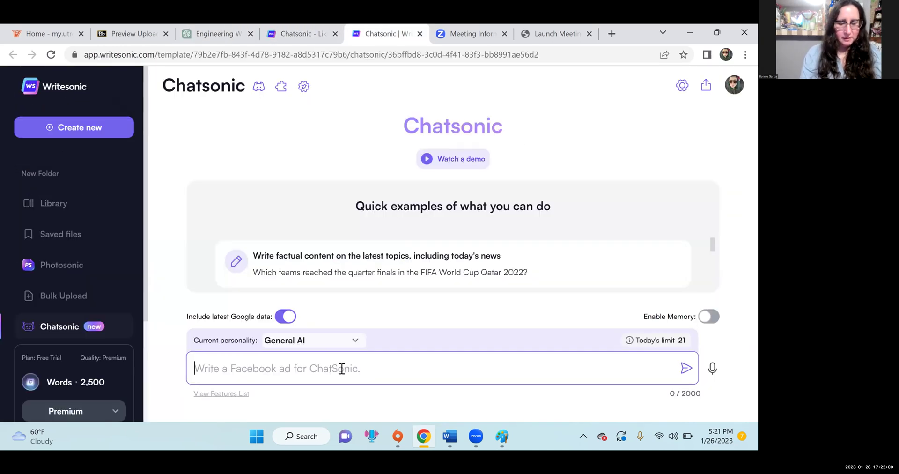
text(Write 12 research questions about writing in the engineering major)
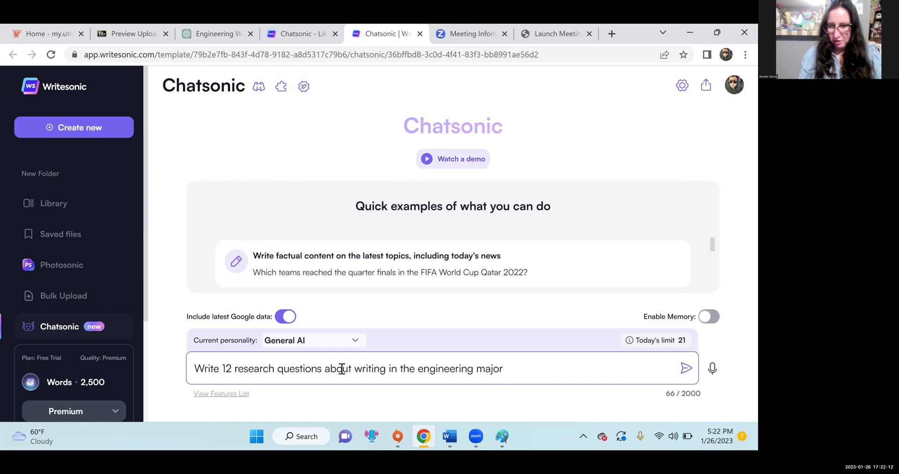
double_click(368, 368)
text(reading)
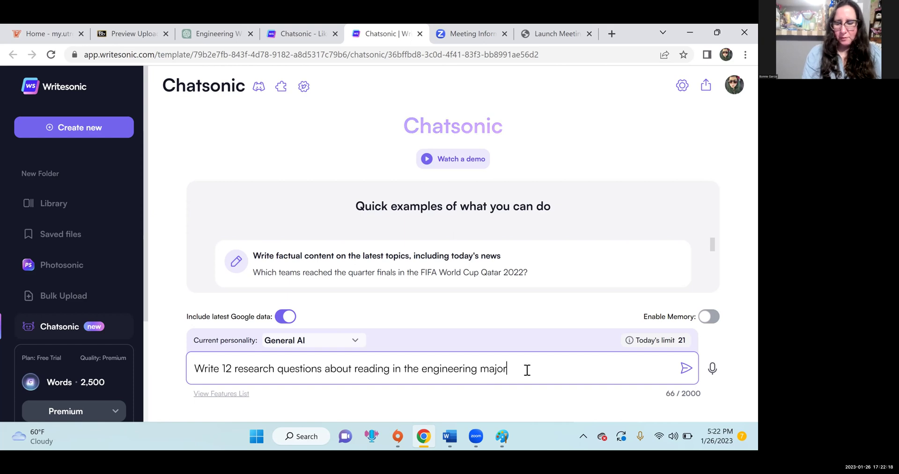
key(Return)
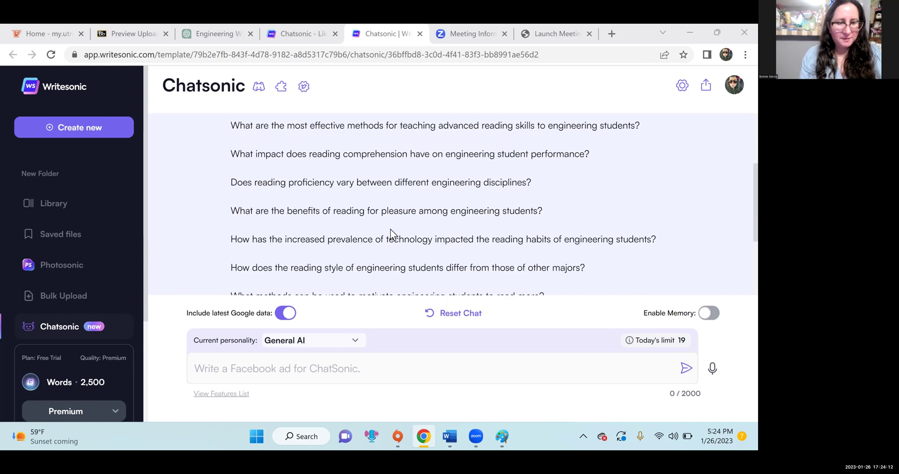
- Read through Chatsonic's generated research questions, highlighting the first one about common reading challenges
scroll(391, 234, up, 5)
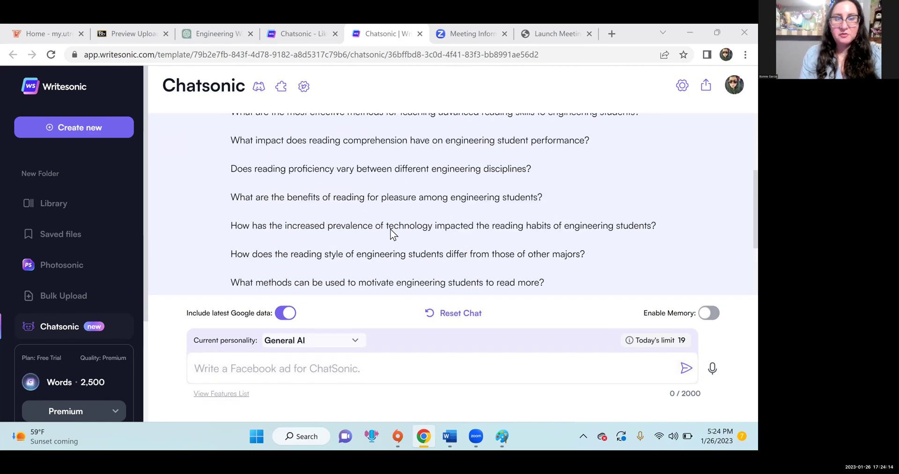
scroll(391, 234, up, 1)
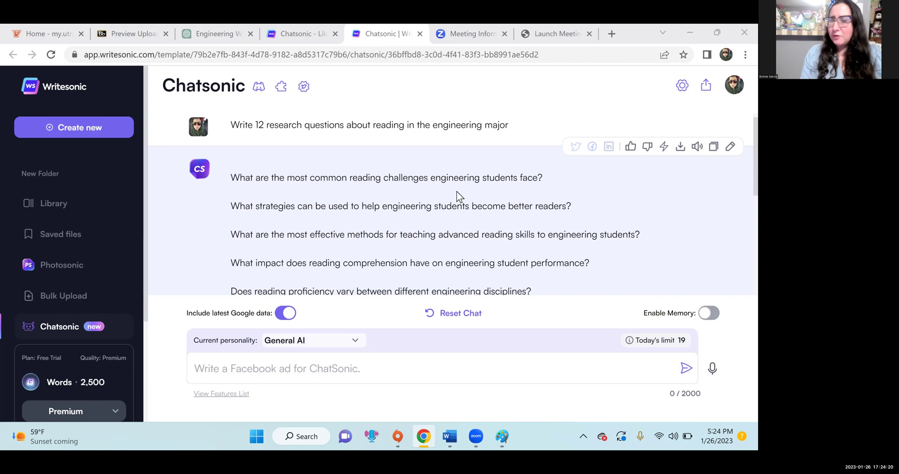
triple_click(450, 179)
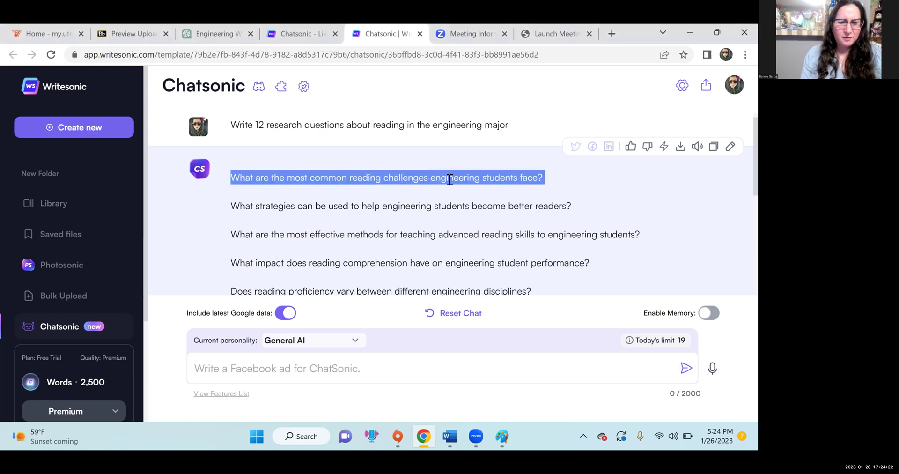
scroll(449, 179, down, 2)
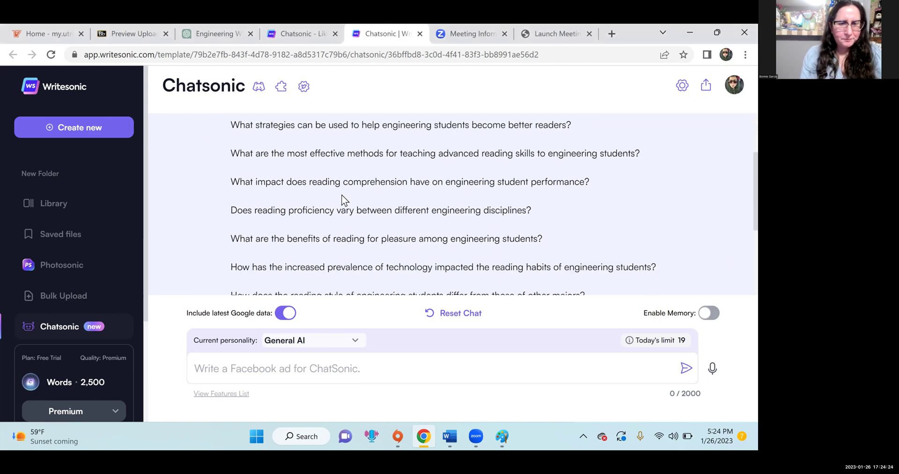
scroll(493, 198, down, 3)
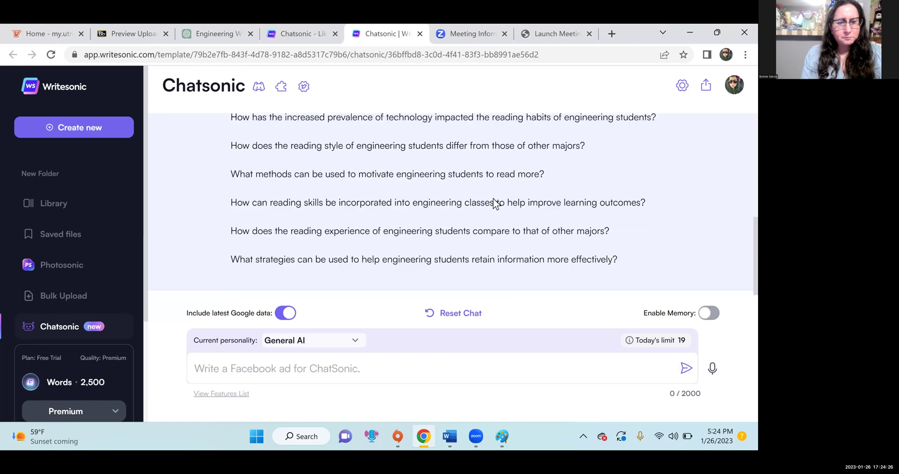
scroll(495, 199, up, 5)
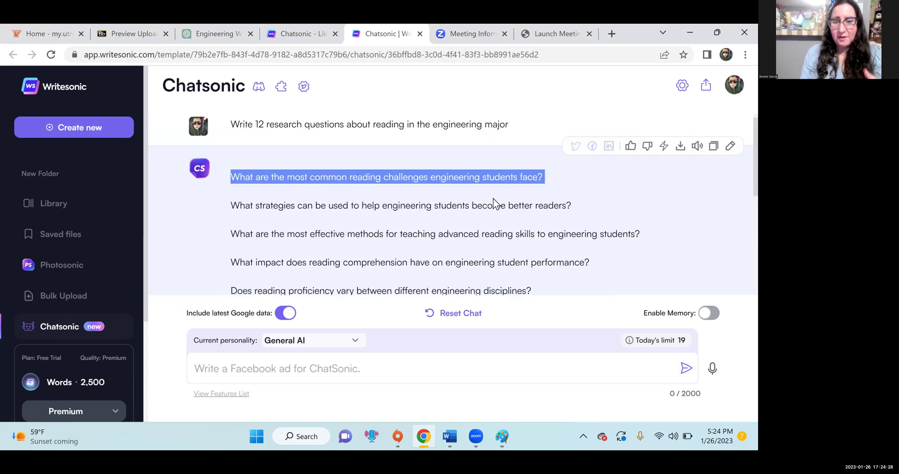
scroll(494, 199, down, 1)
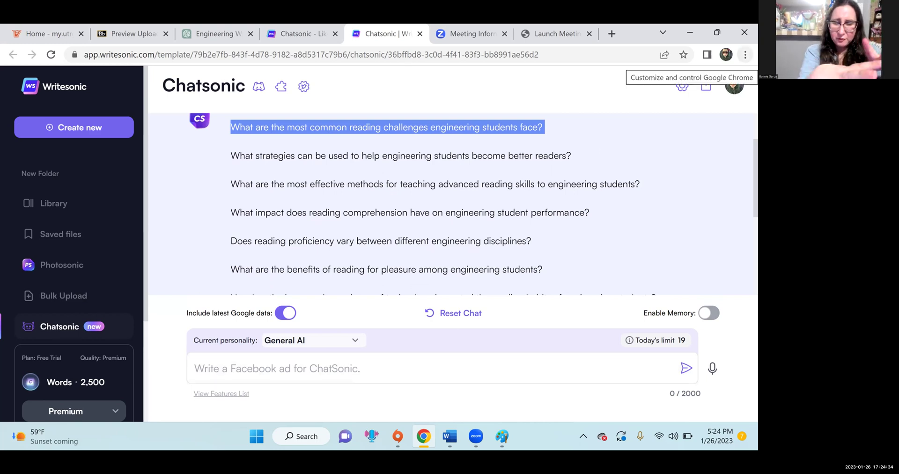
- Set the browser zoom to 67% to fit Chatsonic's prompt and more of its question list on one screen
click(744, 54)
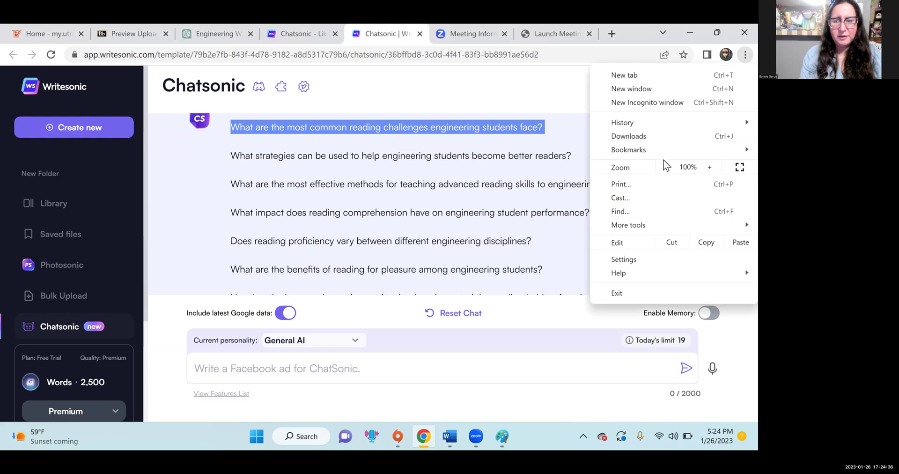
click(664, 167)
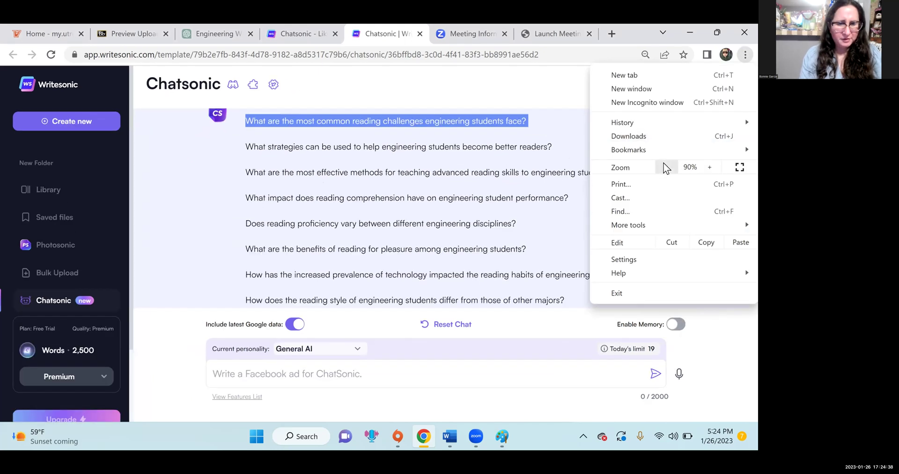
click(664, 167)
click(664, 167)
click(665, 168)
click(665, 167)
click(709, 167)
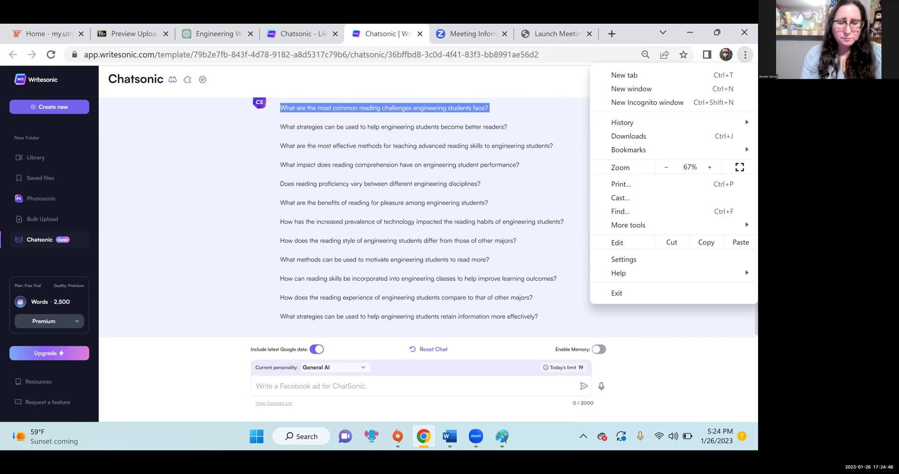
key(Escape)
scroll(487, 205, up, 1)
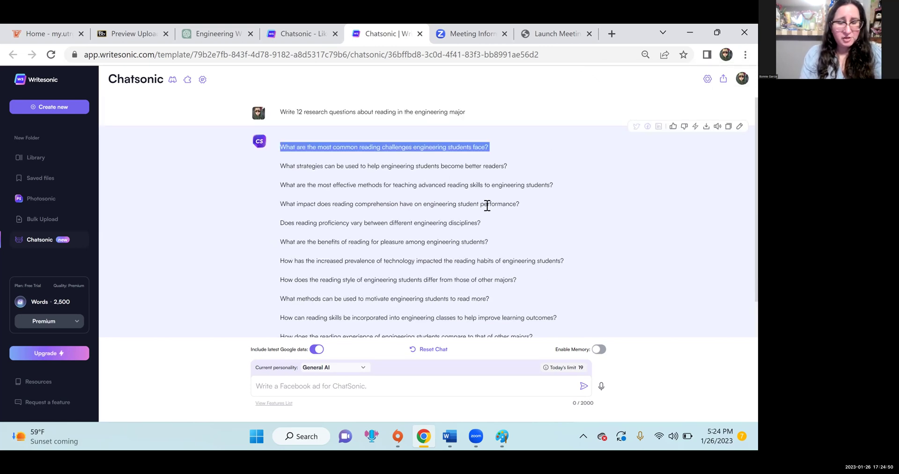
- Revisit the Writesonic landing page's "Join the ChatGPT Revolution!" entry and return to the Chatsonic question list
click(313, 31)
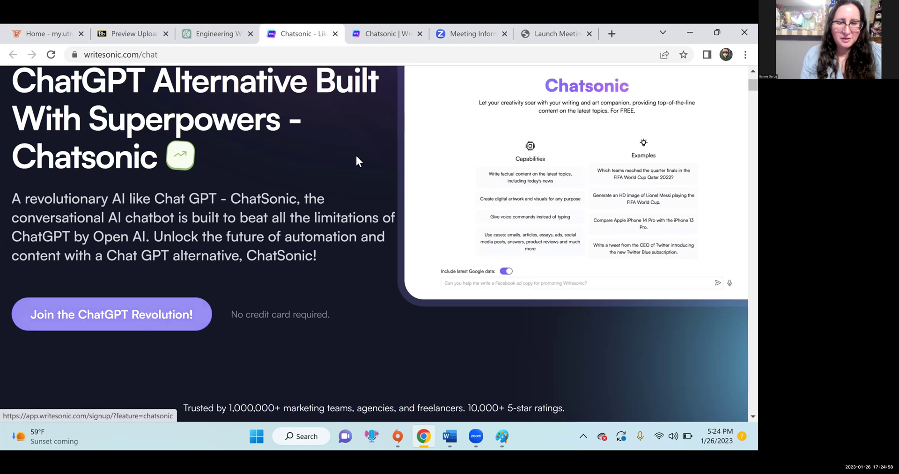
key(ctrl+Tab)
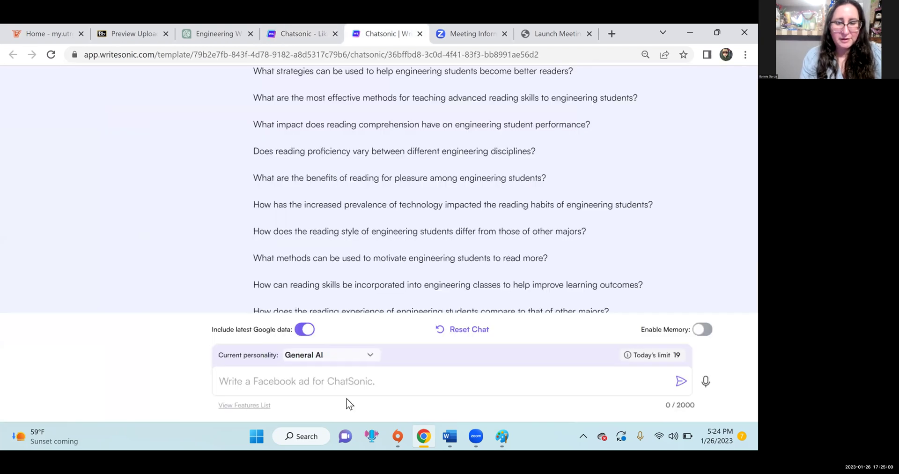
key(ctrl+minus)
key(ctrl+minus)
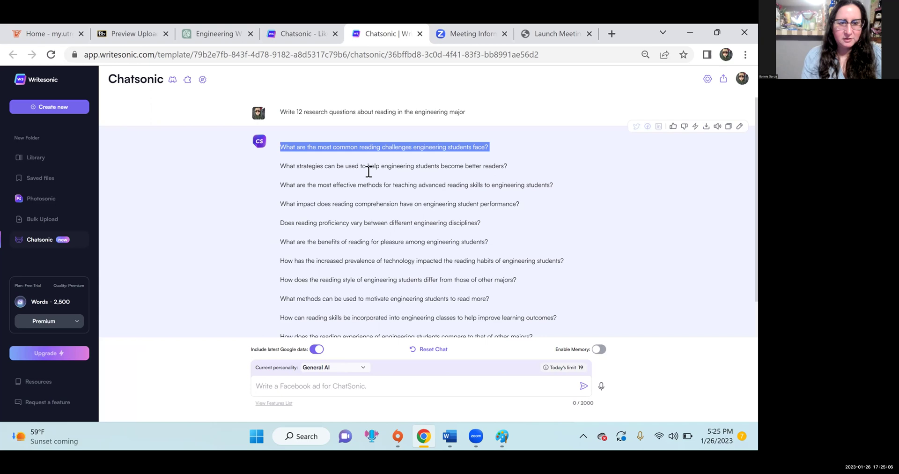
- Close both Chatsonic browser tabs and return to the Blackboard assignment page
click(420, 34)
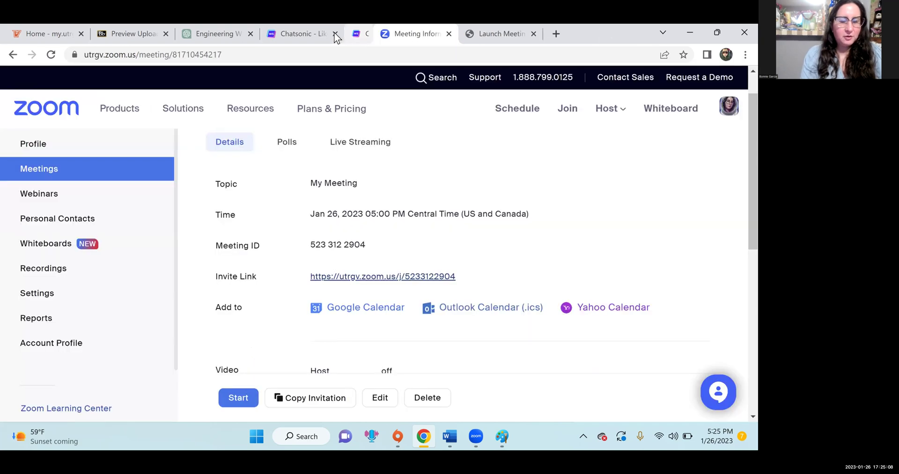
click(335, 34)
click(135, 34)
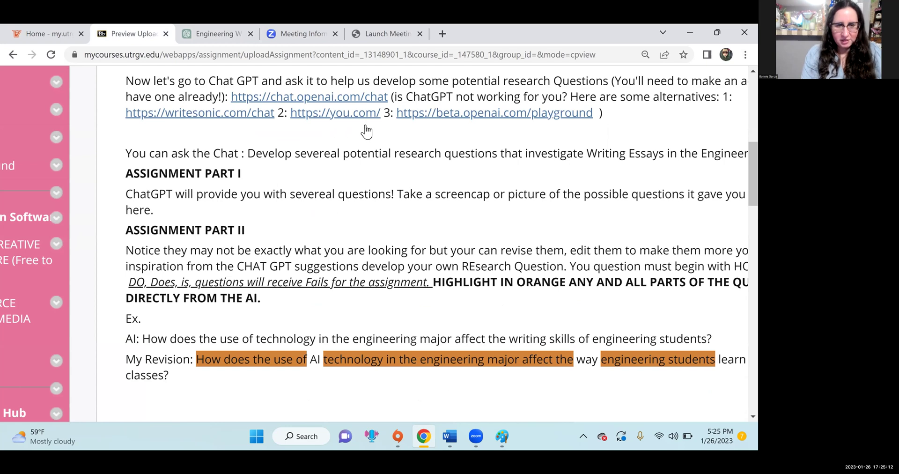
scroll(227, 175, up, 1)
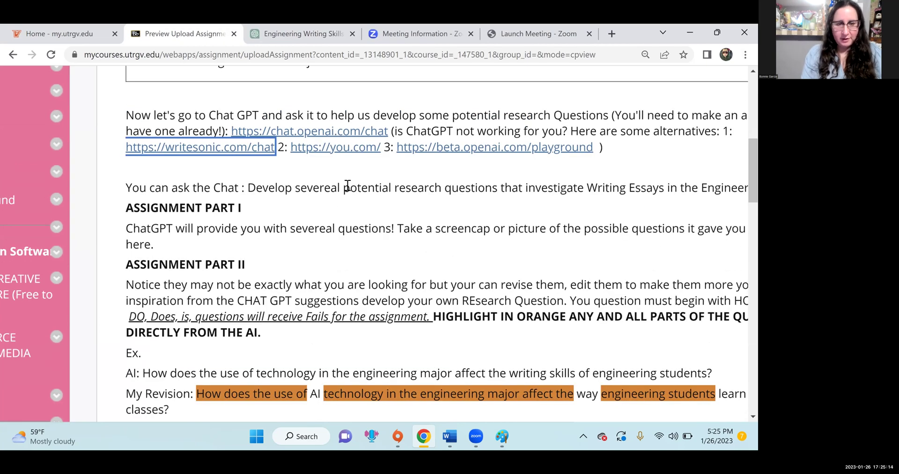
scroll(335, 160, up, 1)
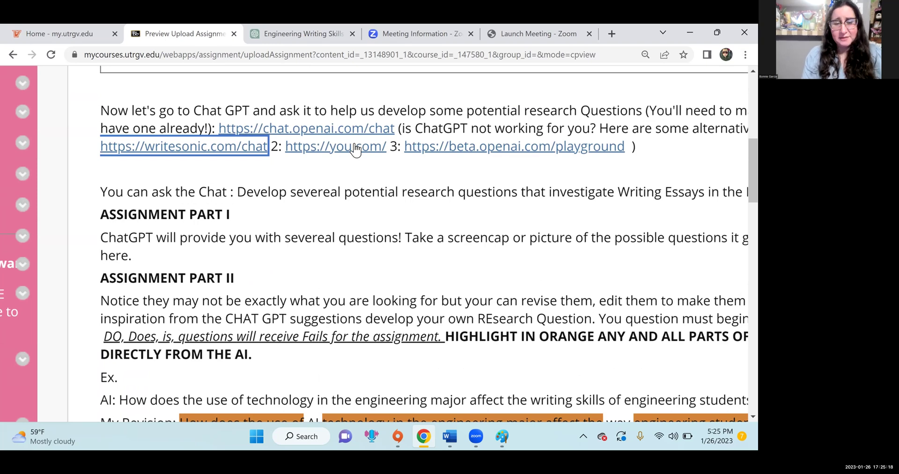
scroll(356, 149, up, 1)
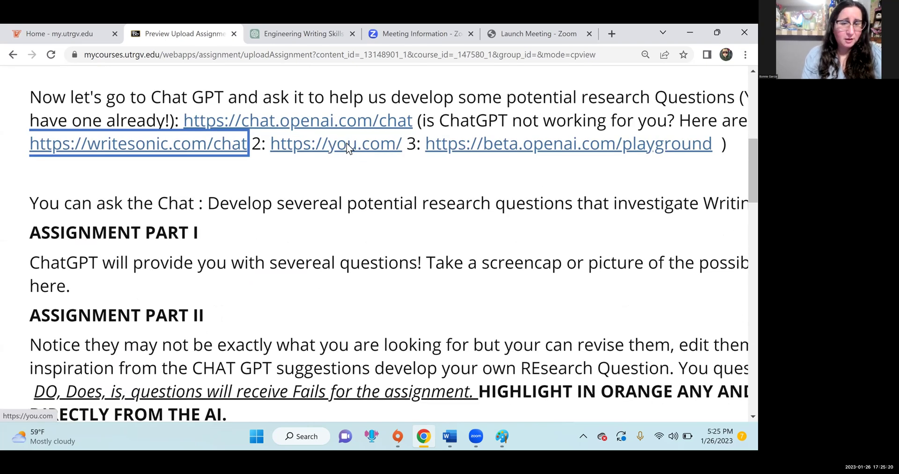
right_click(388, 156)
click(391, 158)
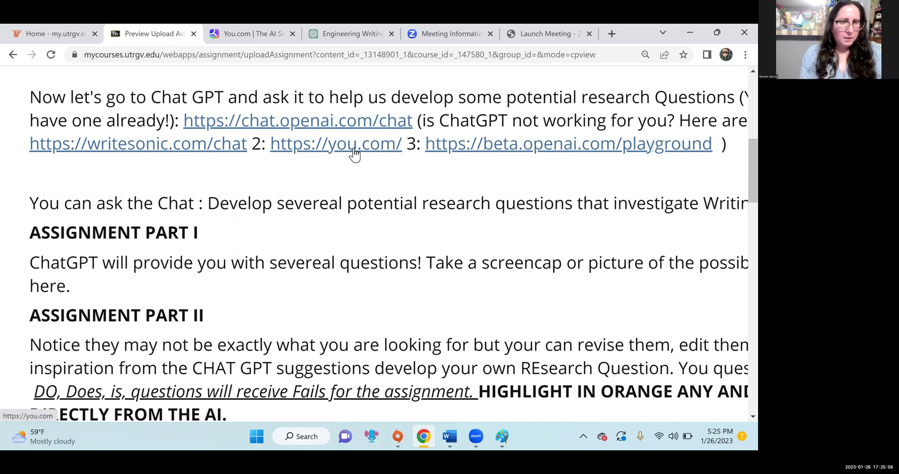
click(233, 27)
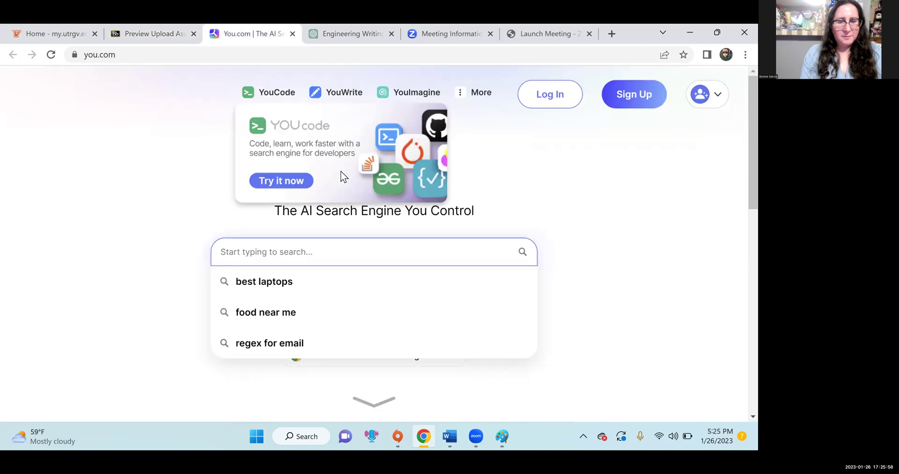
- Examine the You.com home page, dismissing the search suggestions to inspect the "Introducing YouChat, talk to it here" entry
scroll(552, 196, down, 1)
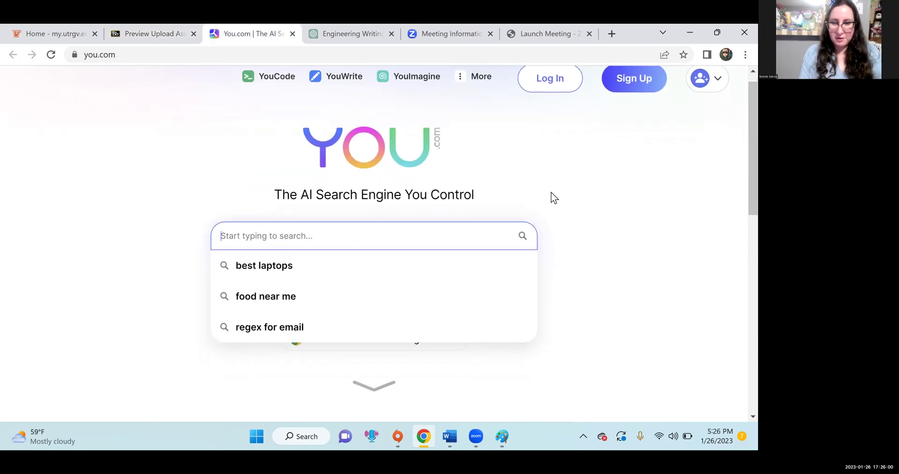
scroll(449, 248, up, 1)
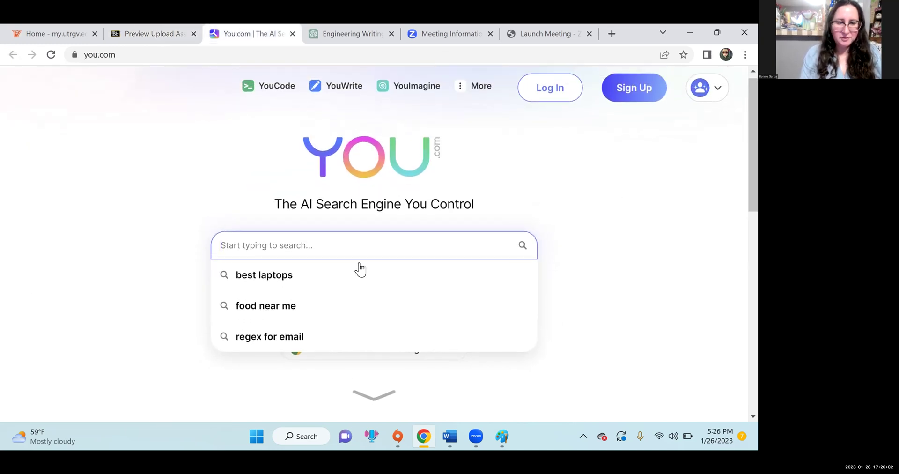
click(620, 260)
scroll(620, 259, down, 2)
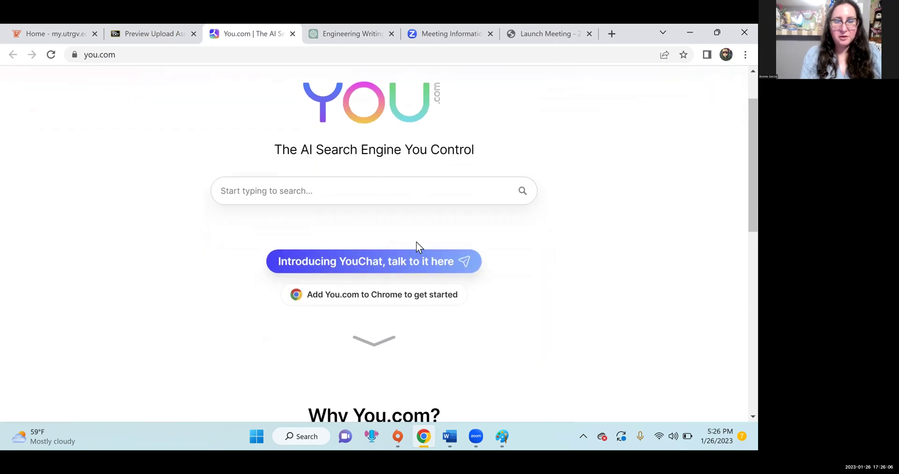
scroll(423, 274, down, 2)
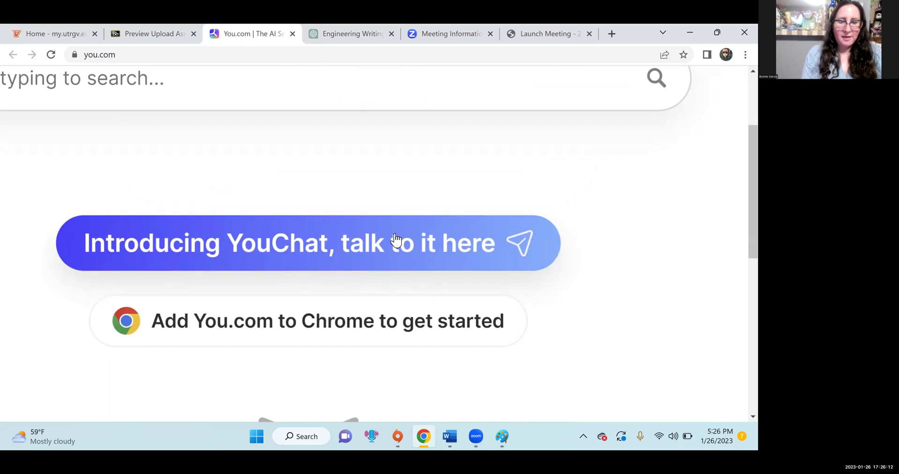
scroll(403, 240, up, 2)
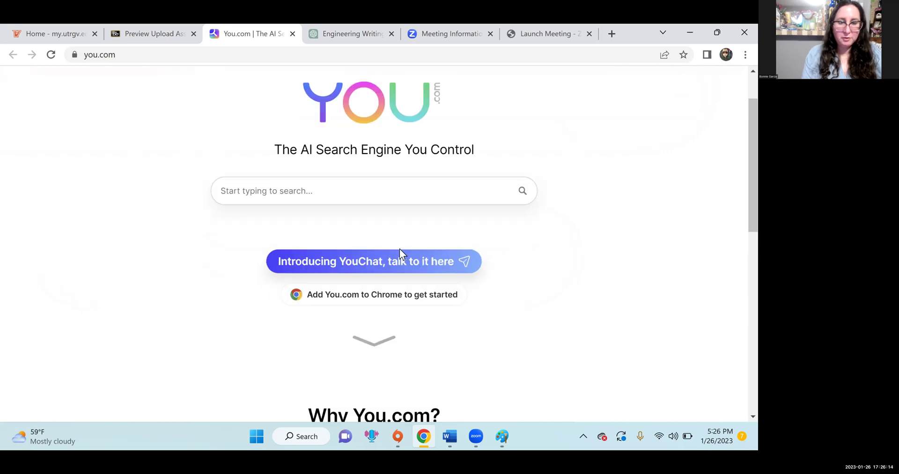
- Open the YouChat conversation page from the You.com home page and inspect its introduction
click(385, 261)
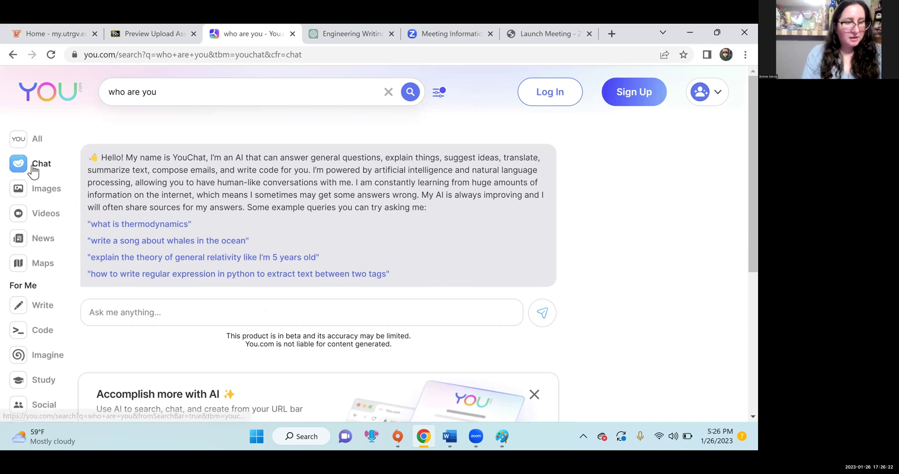
key(ctrl+plus)
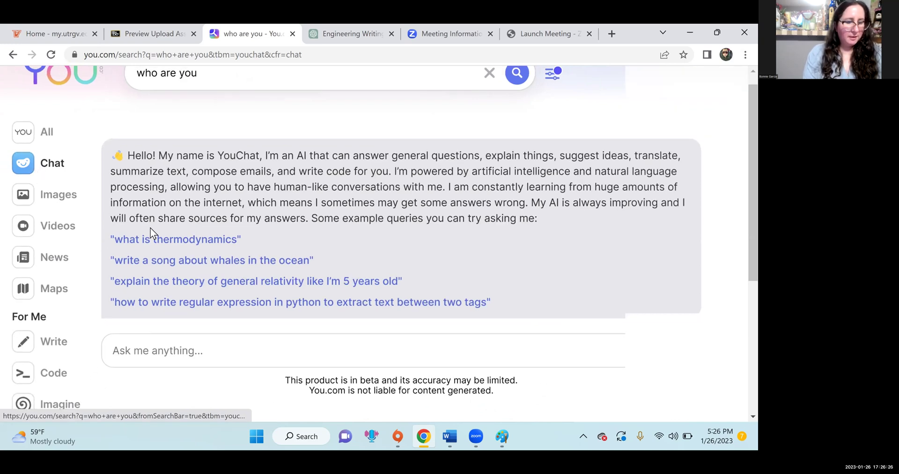
key(ctrl+minus)
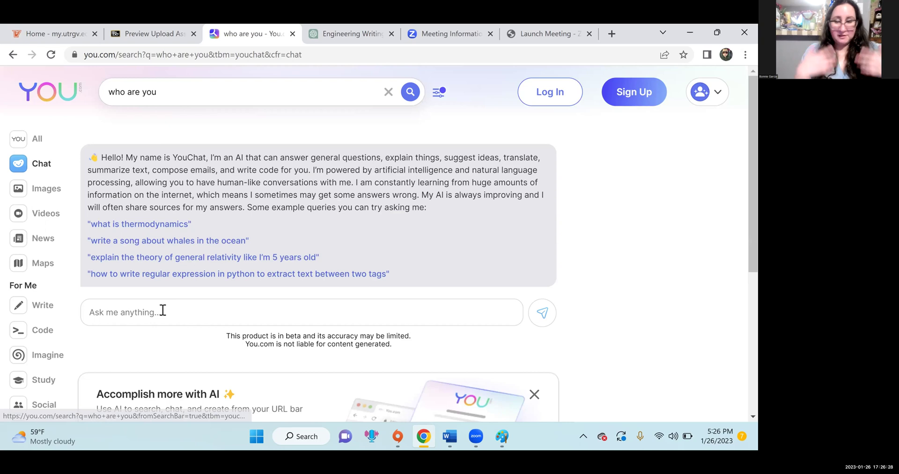
- Ask YouChat to "Write 12 research questions about research processes in the engineering major"
click(162, 310)
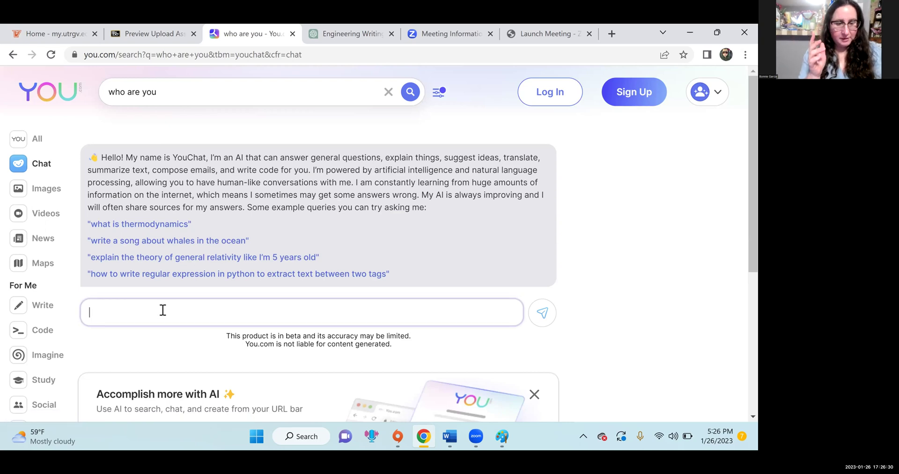
text(Write 12 research questions about writing in the engineering major)
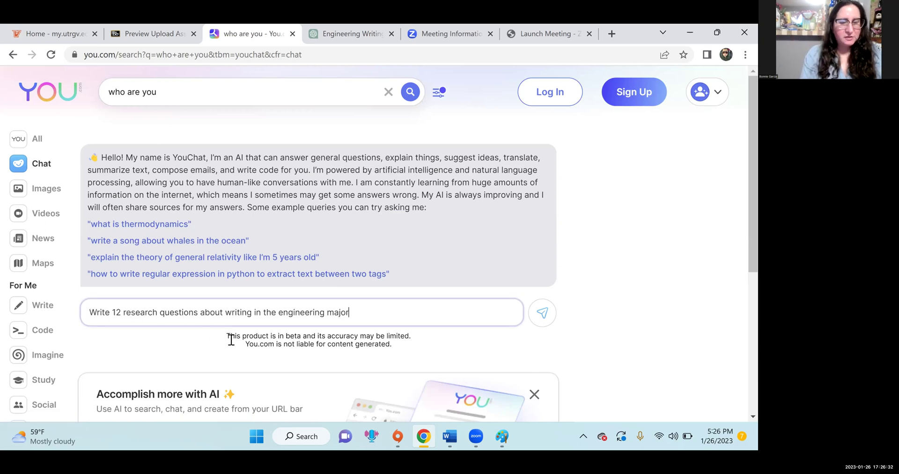
double_click(246, 314)
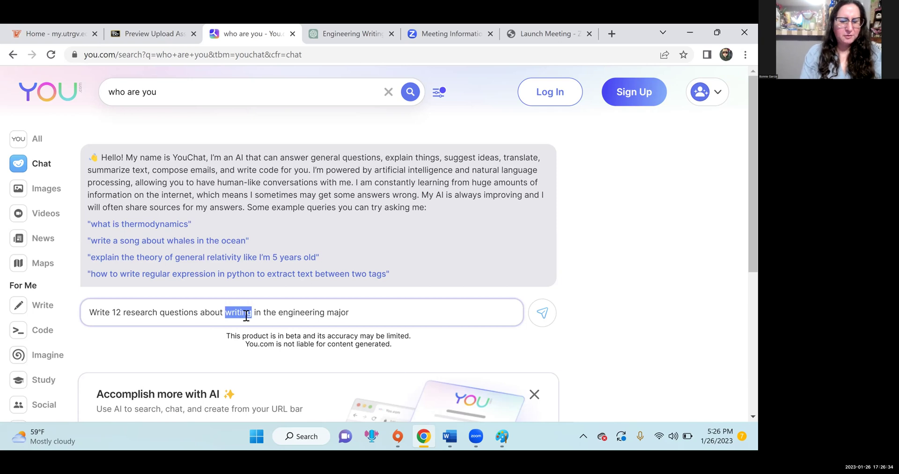
text(research proce)
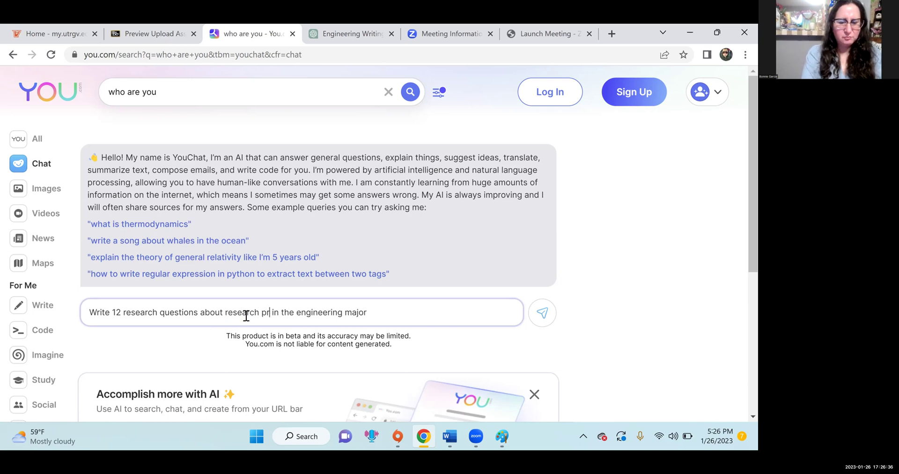
text(sses)
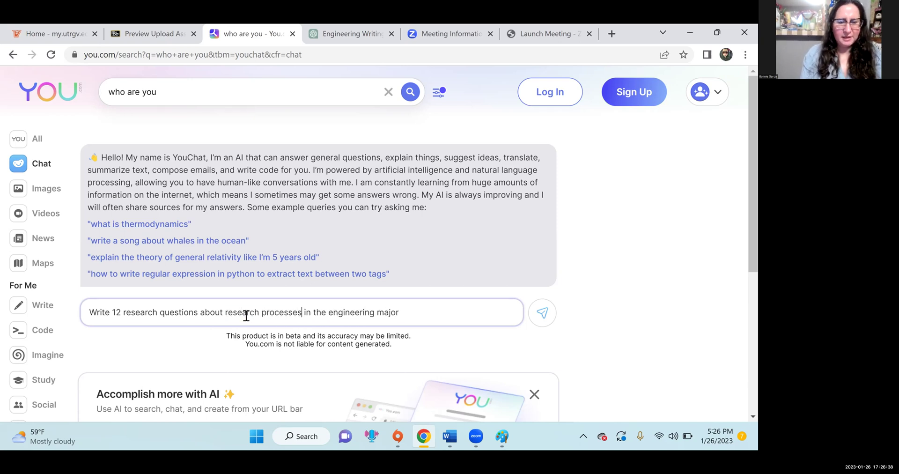
key(Return)
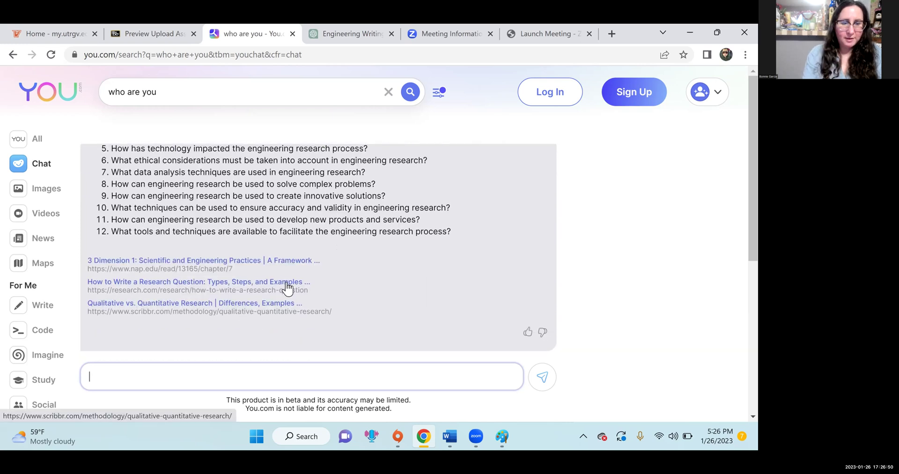
- Open YouChat's first cited source, "3 Dimension 1: Scientific and Engineering Practices", in a new browser tab and switch to it
scroll(366, 230, up, 2)
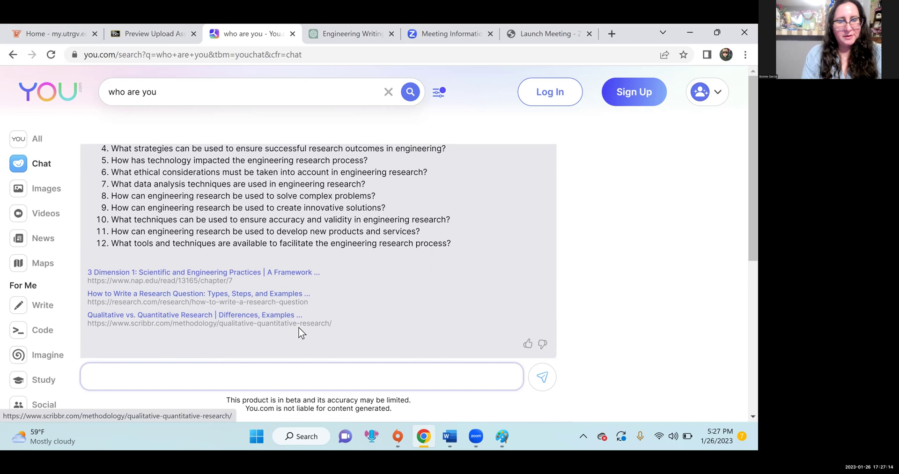
scroll(316, 309, down, 1)
scroll(316, 308, up, 3)
scroll(316, 308, down, 2)
scroll(316, 308, down, 1)
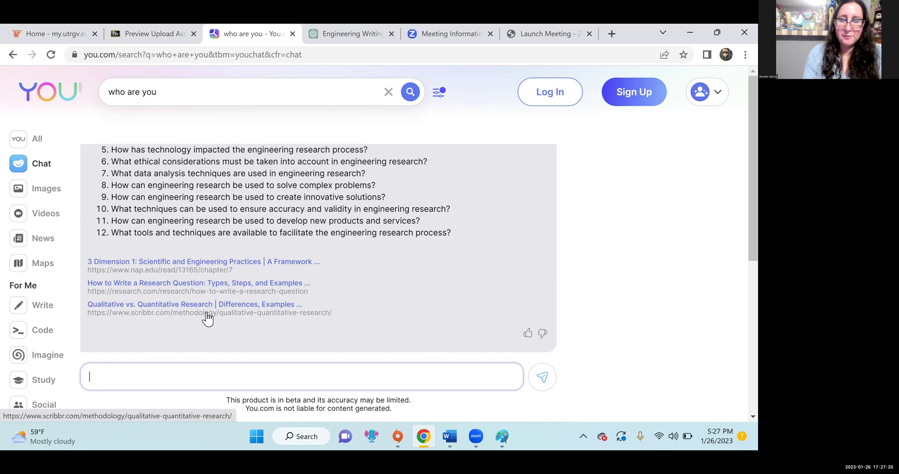
right_click(221, 263)
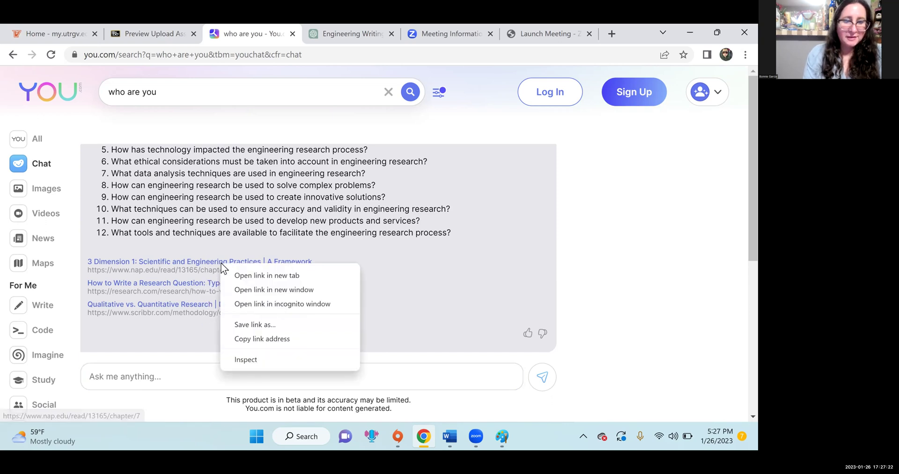
click(236, 277)
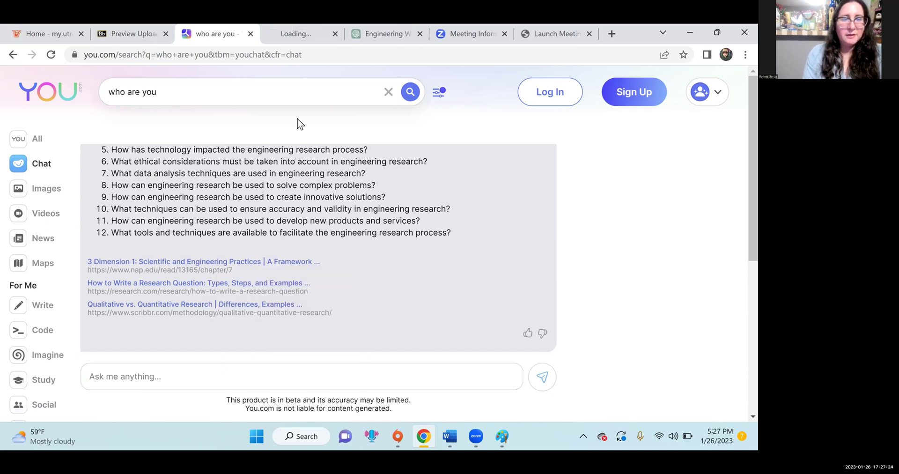
click(298, 33)
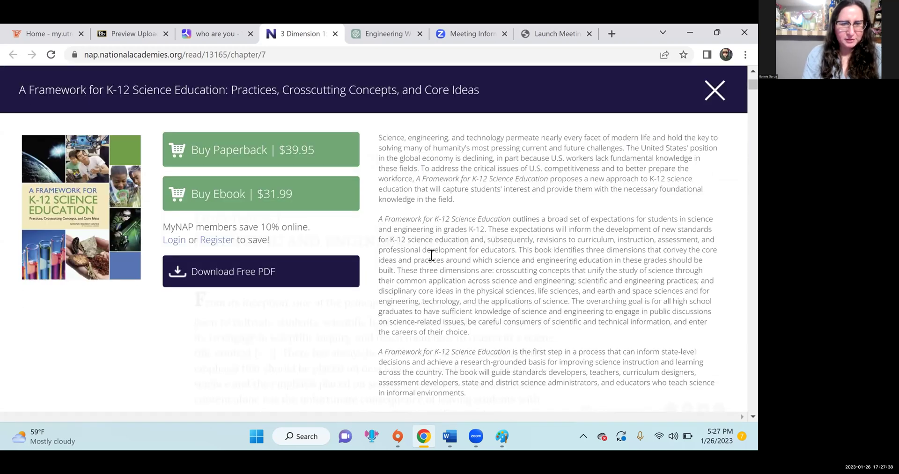
- Skim the page for A Framework for K-12 Science Education and close its tab
scroll(431, 255, down, 3)
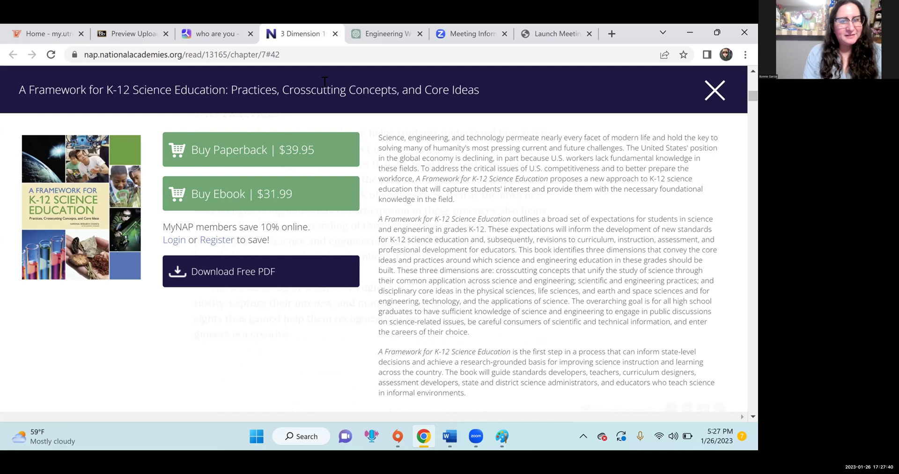
scroll(325, 82, down, 2)
click(336, 34)
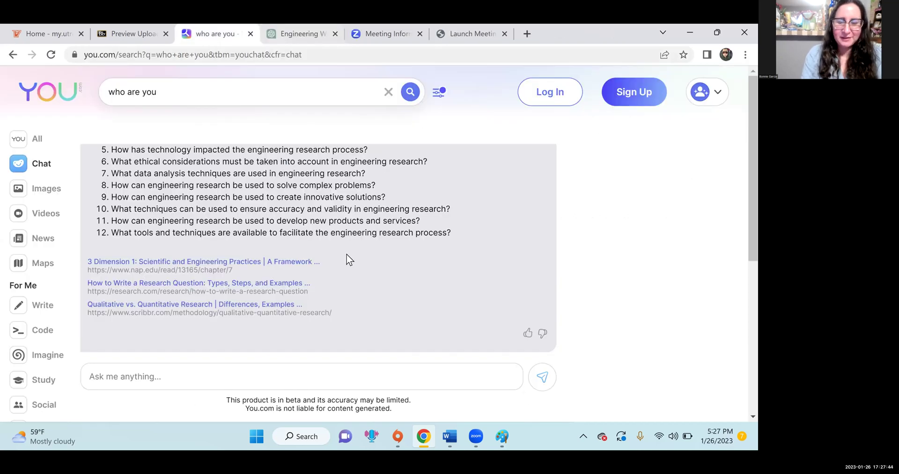
- Review YouChat's answer, from the submitted prompt down to the cited source links
scroll(347, 254, up, 1)
scroll(344, 278, up, 2)
scroll(345, 277, up, 1)
scroll(345, 279, down, 2)
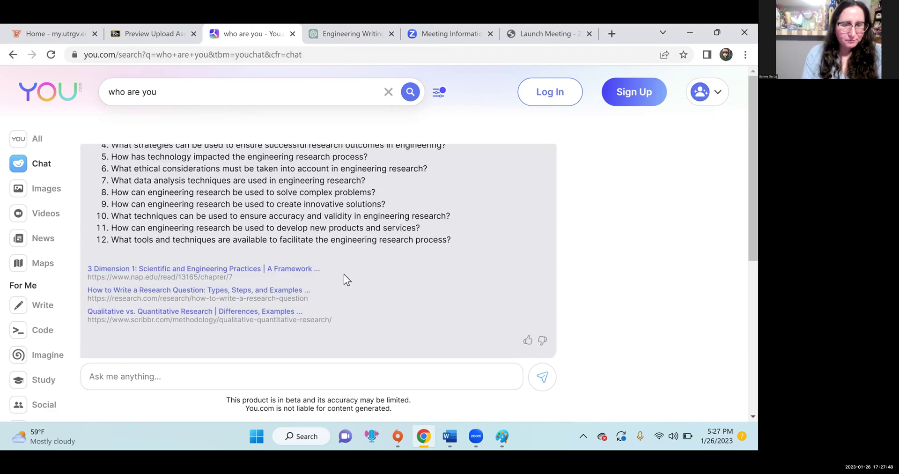
scroll(344, 274, up, 2)
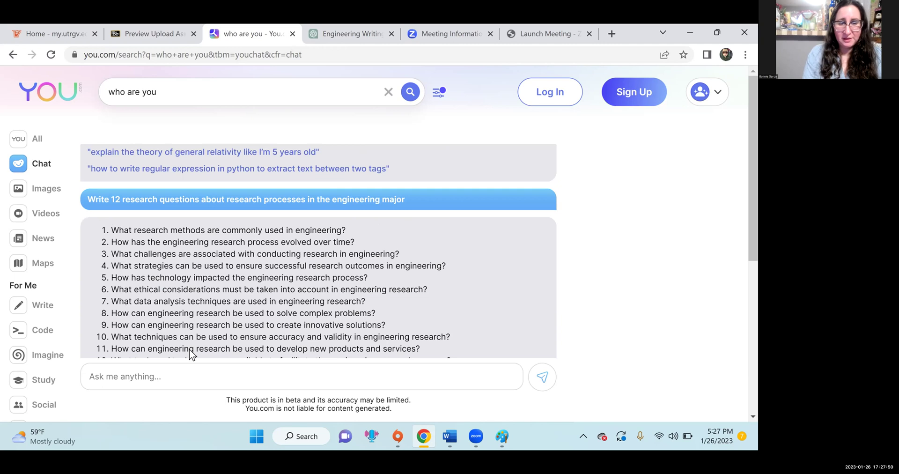
scroll(187, 337, down, 2)
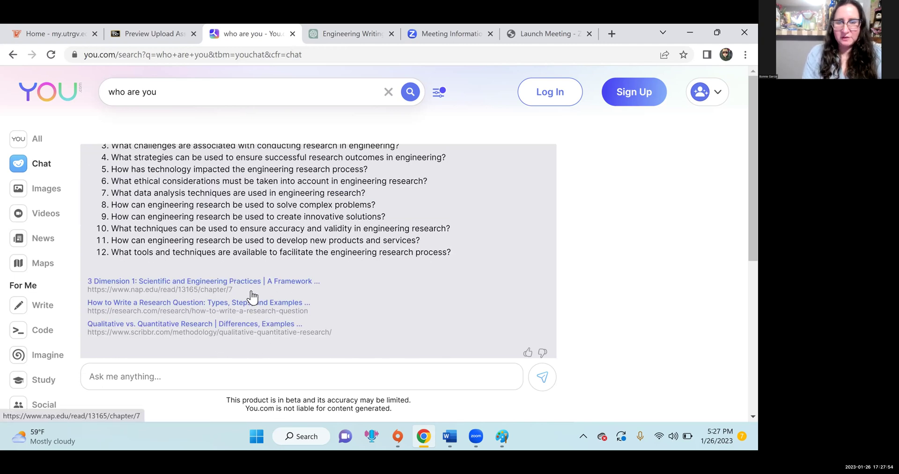
click(159, 25)
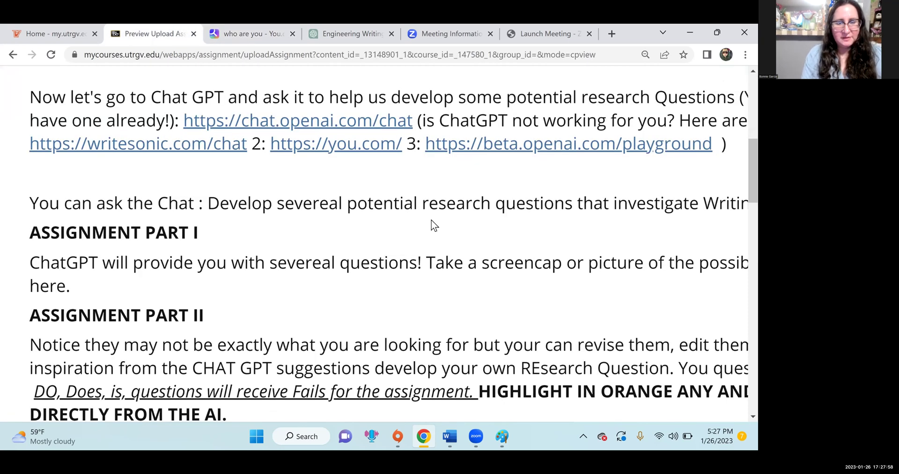
scroll(432, 225, right, 4)
scroll(431, 224, up, 1)
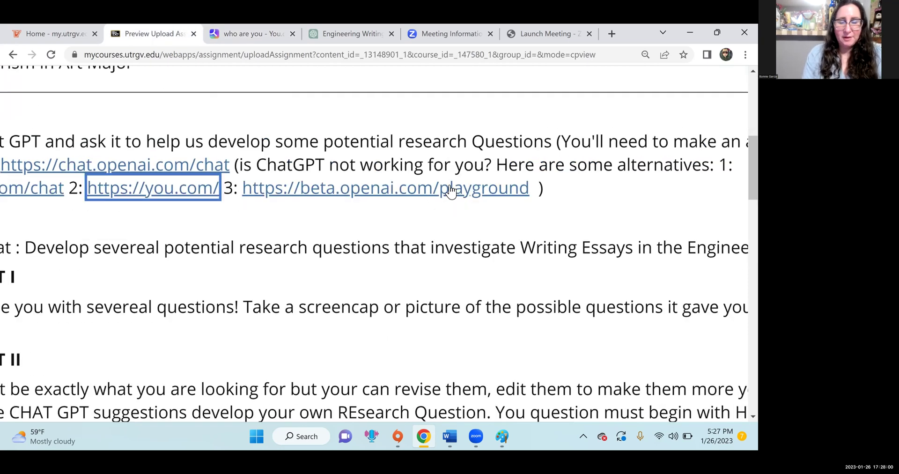
scroll(294, 207, down, 1)
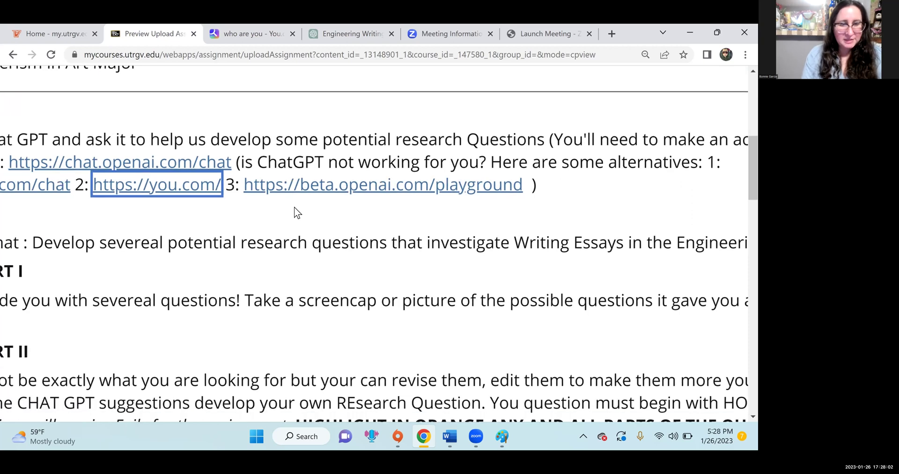
scroll(296, 208, down, 2)
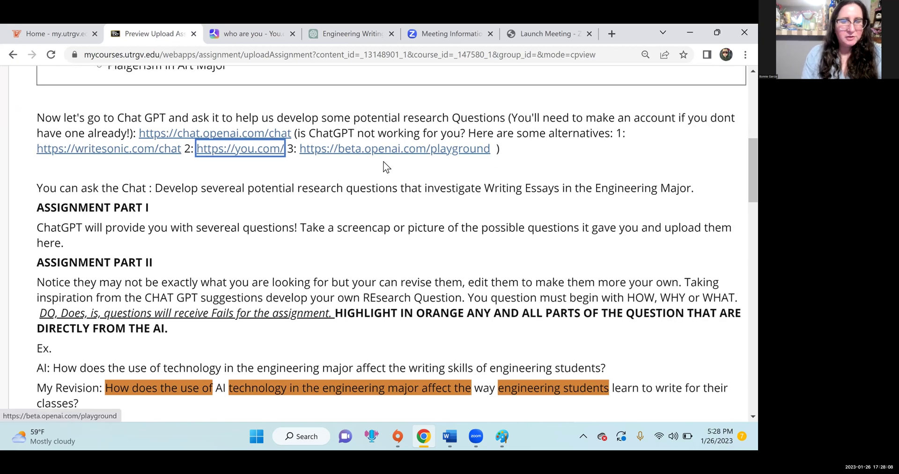
ctrl+click(384, 149)
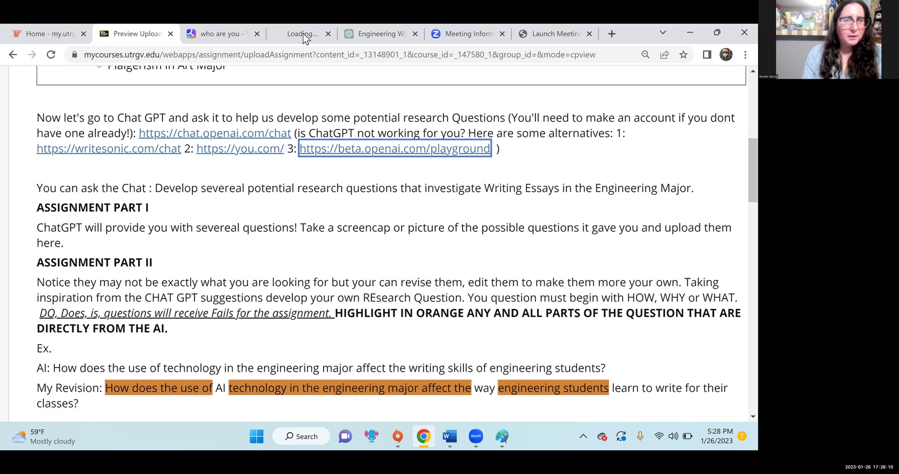
key(ctrl+4)
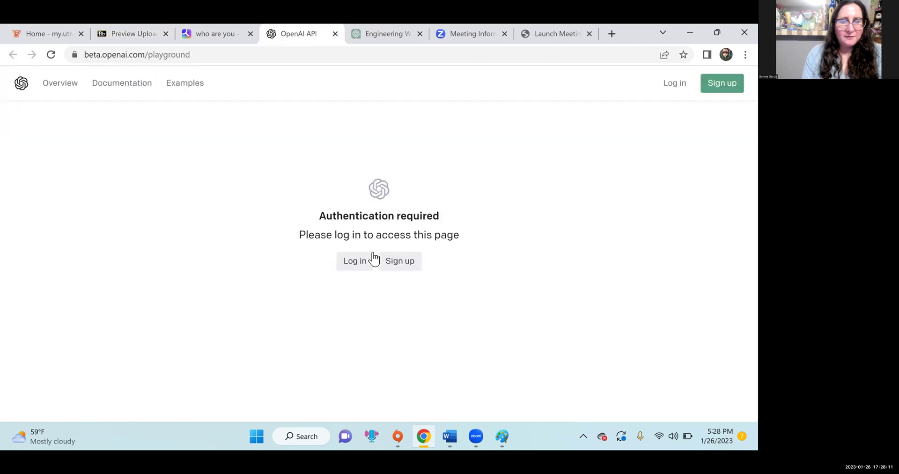
- Log in to the OpenAI Playground and submit the prompt "Write 12 research questions about writing in the engineering major"
click(352, 264)
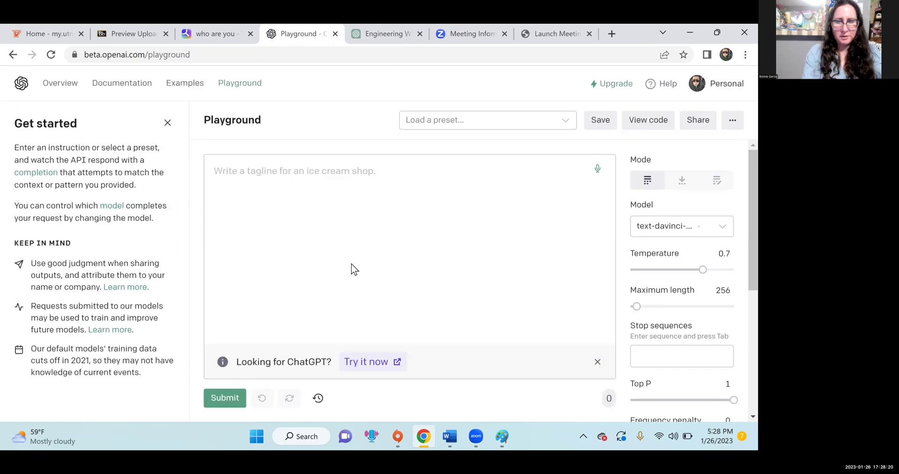
click(278, 175)
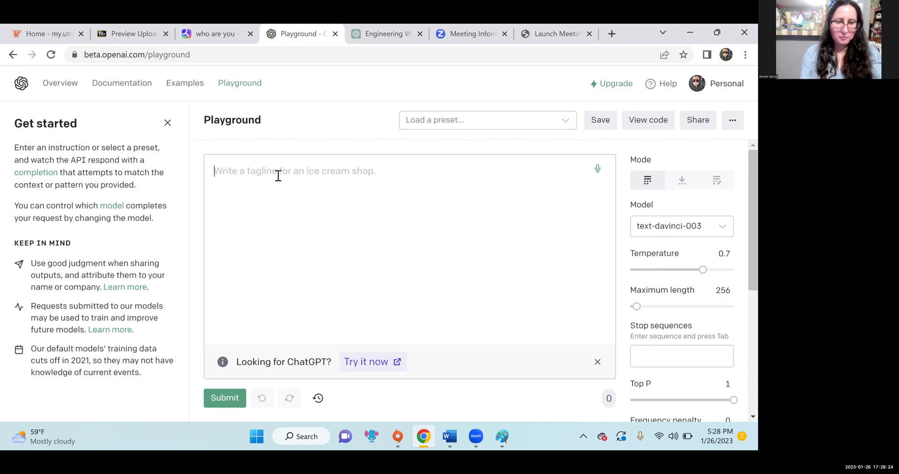
text(Write 12 research questions about writing in the engineering major)
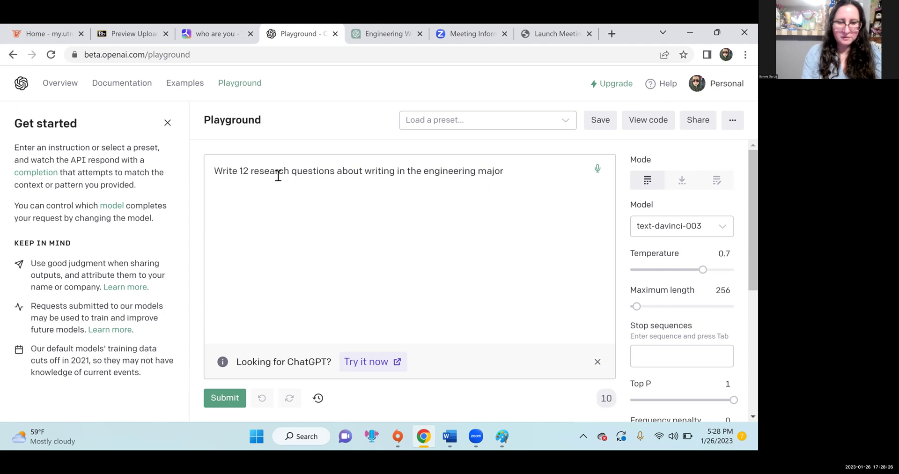
click(231, 401)
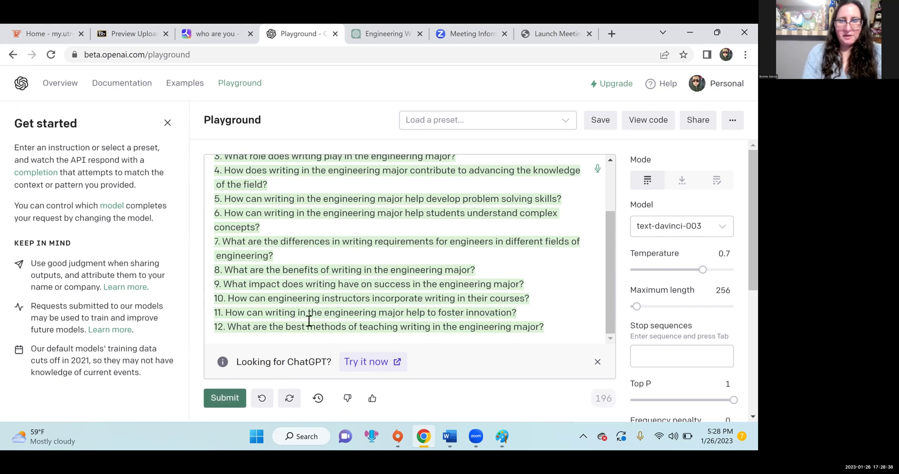
scroll(309, 321, up, 1)
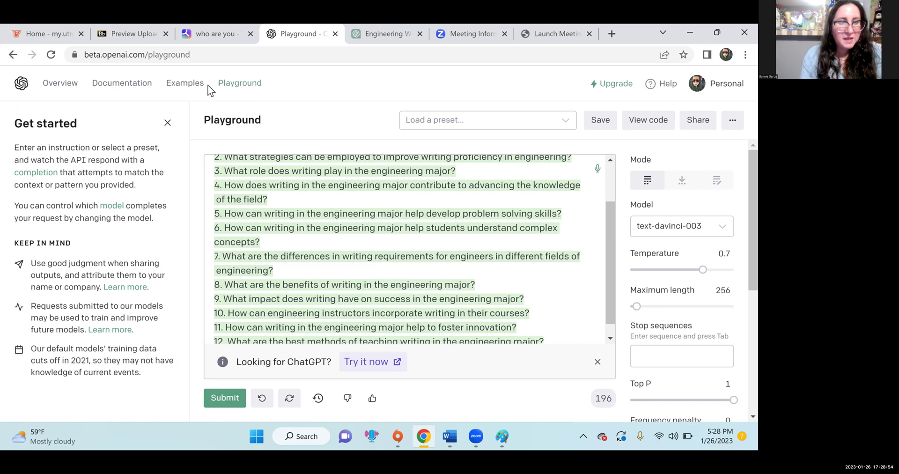
- Return to the Blackboard assignment page and zoom out to show the full instructions beside the course's AI Tools links
click(131, 38)
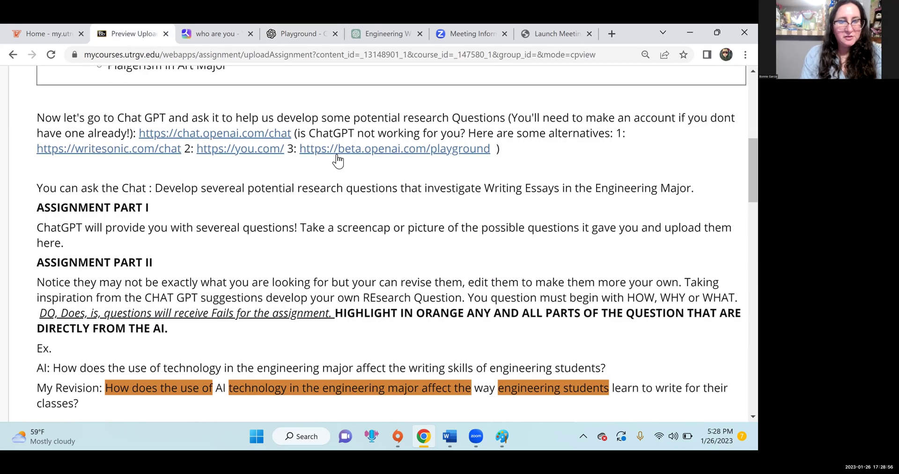
key(ctrl+minus)
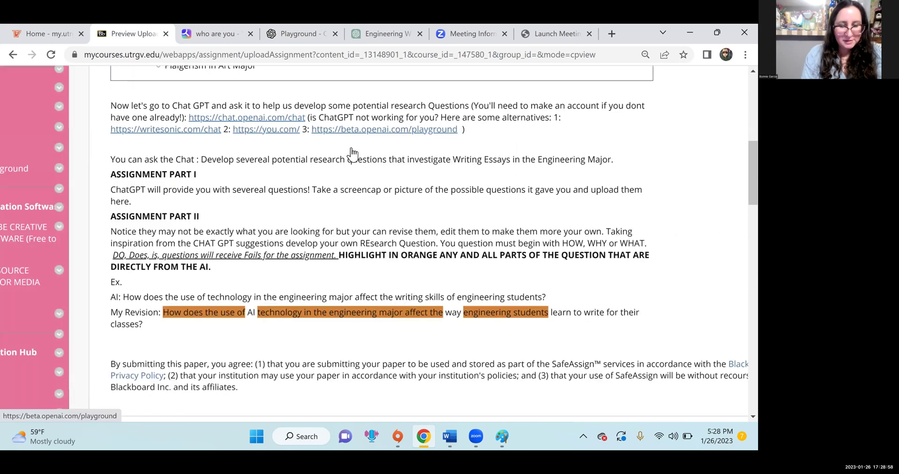
key(ctrl+minus)
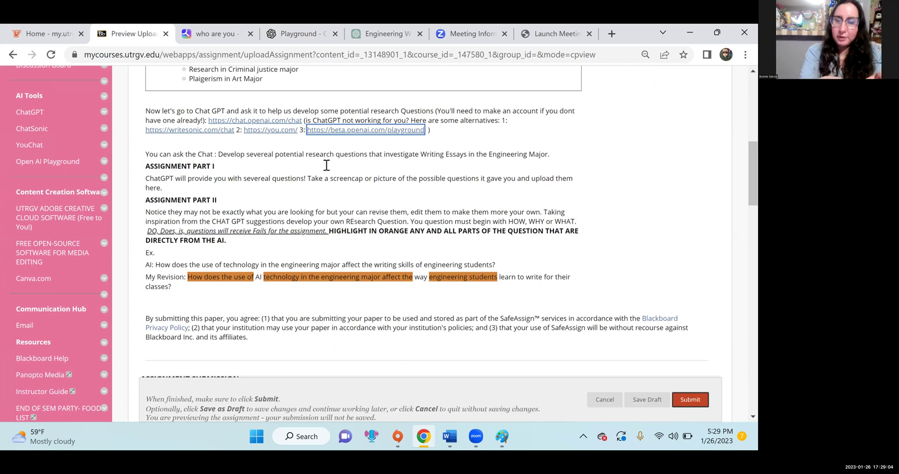
scroll(326, 165, up, 1)
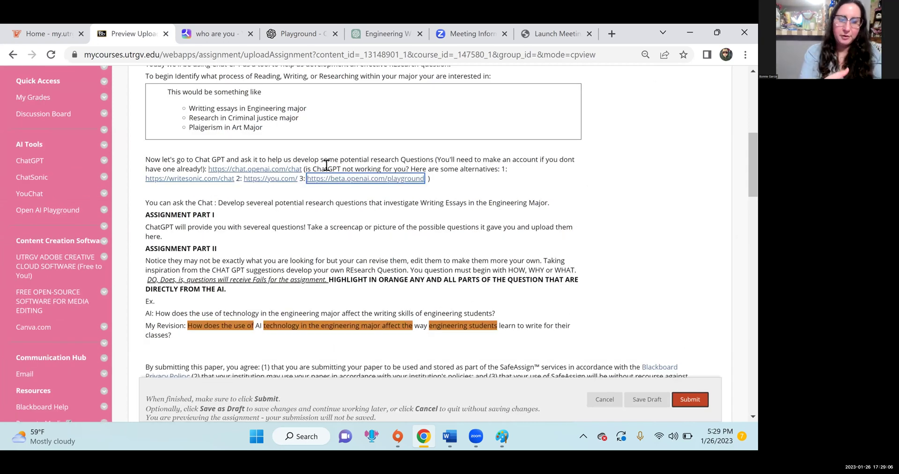